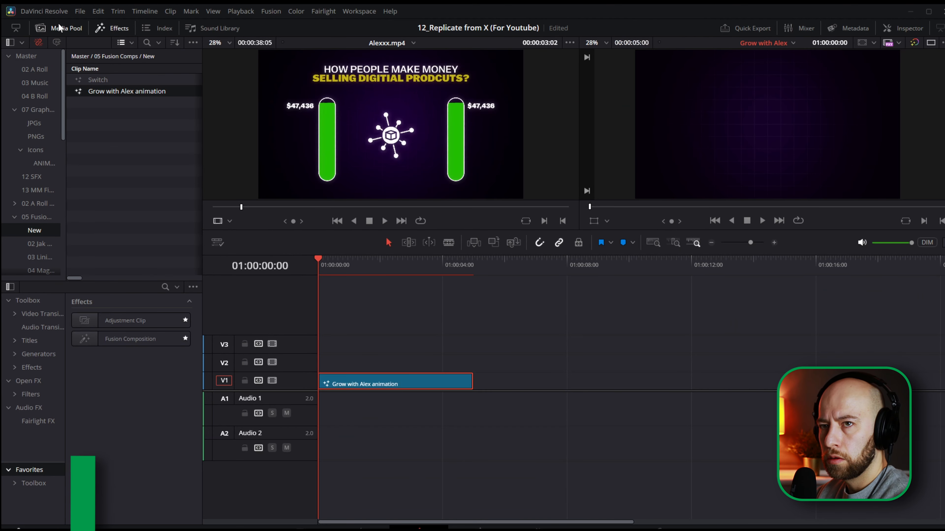
Add a Fusion Composition to track V1 after the Grow with Alex animation clip and advance the playhead to 01:00:05:00.
left_click(59, 28)
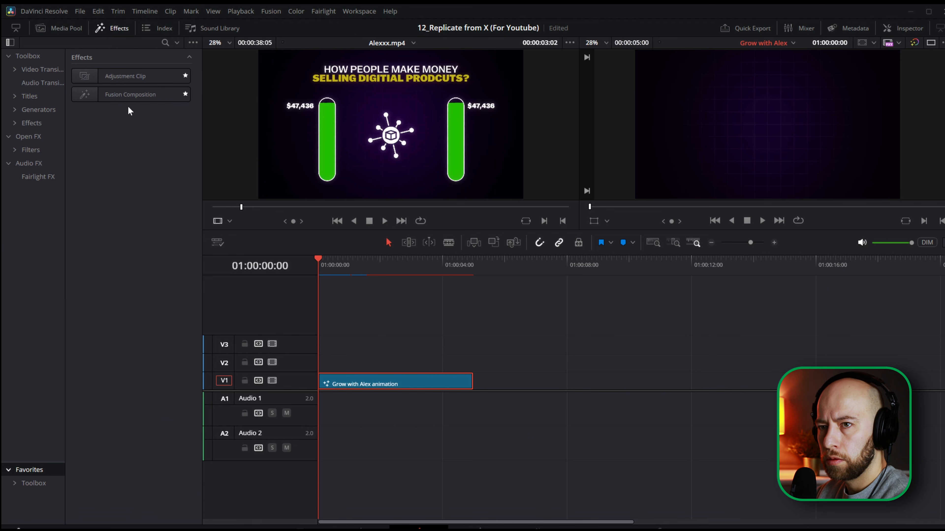
left_click_drag(121, 94, 546, 387)
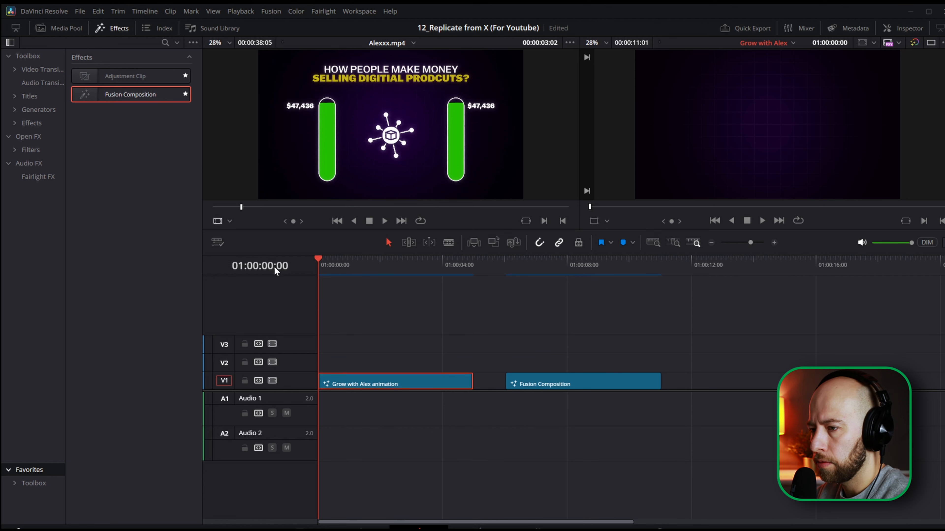
key("shift+Right")
key("shift+Right")
key("shift+Right")
key("shift+Right")
key("shift+Right")
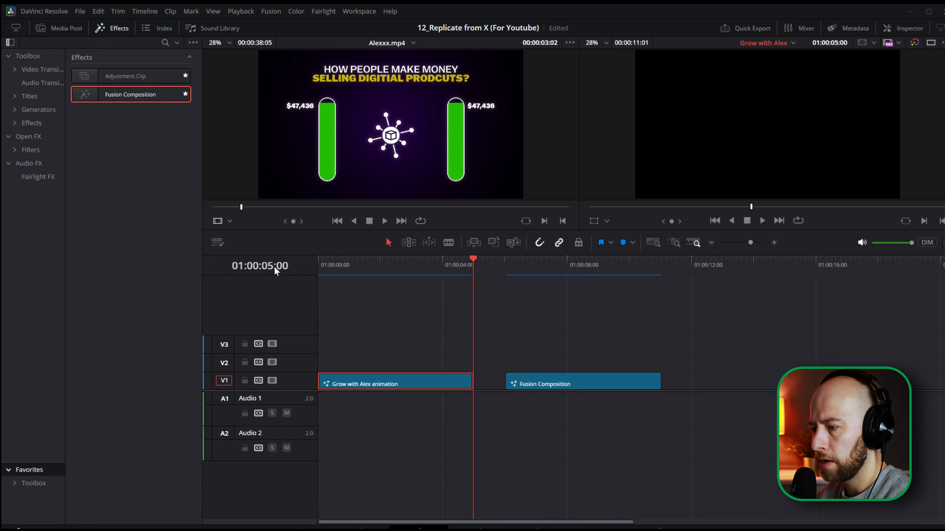
Shift the new Fusion Composition to start at 01:00:05:22 and open it on the Fusion page.
mouse_move(540, 386)
left_mouse_down()
mouse_move(327, 365)
mouse_move(366, 363)
mouse_move(359, 378)
mouse_move(558, 382)
left_mouse_up()
key("Down")
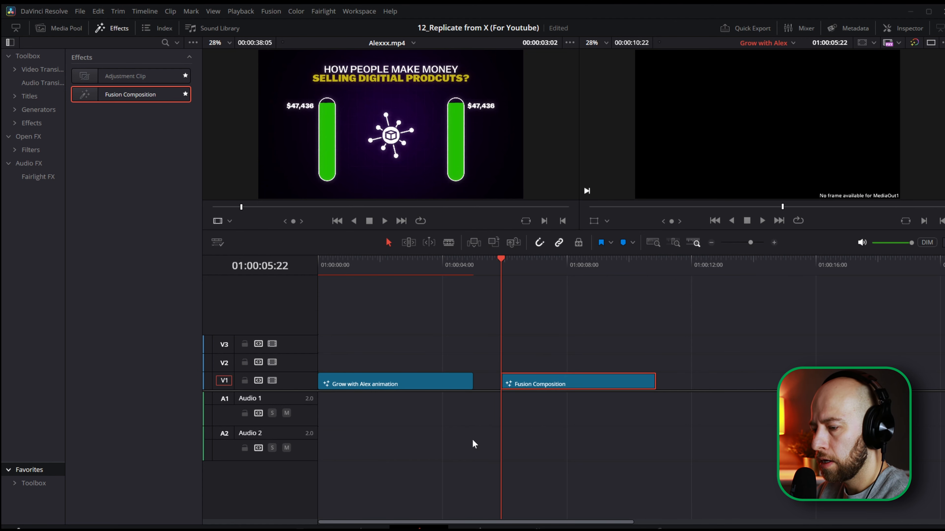
left_click(480, 527)
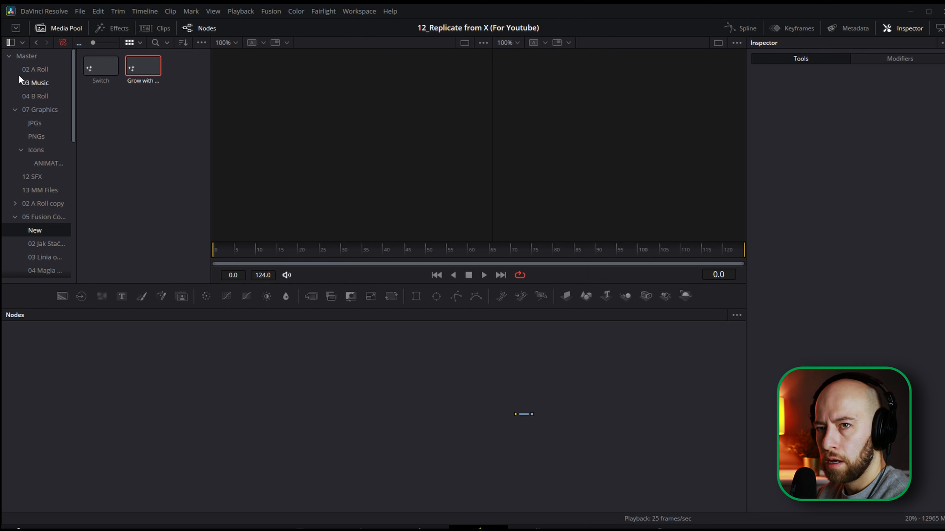
Bring Alexxx.mp4 from the 02 A Roll bin into the node graph and rename its node Reference.
left_click(25, 56)
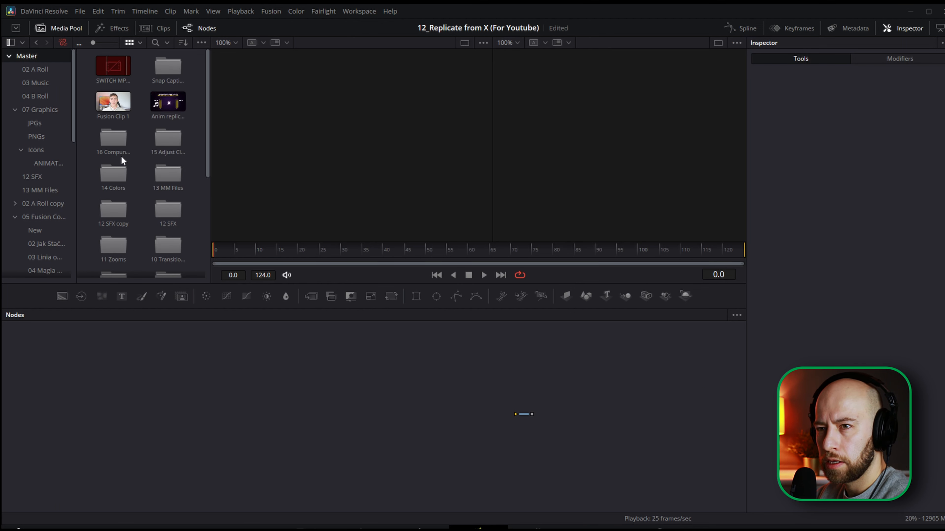
left_click(35, 73)
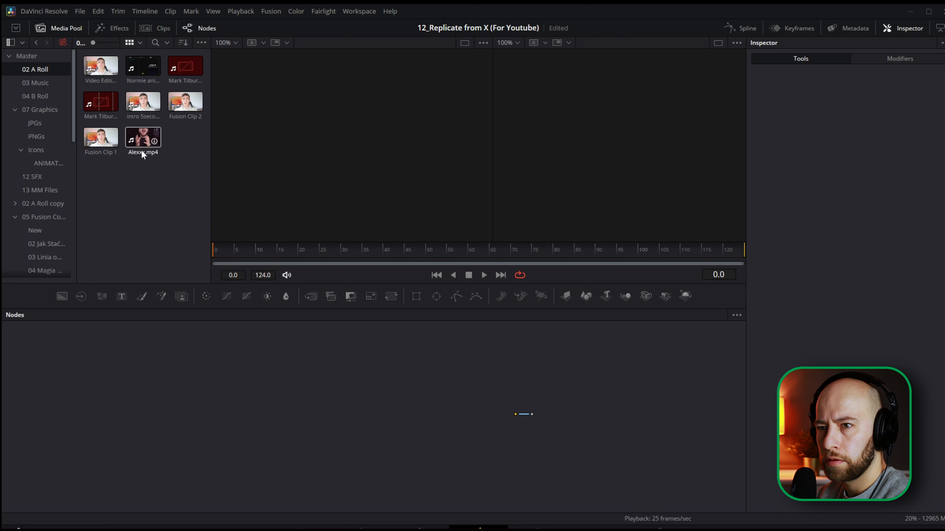
left_click_drag(525, 403, 527, 405)
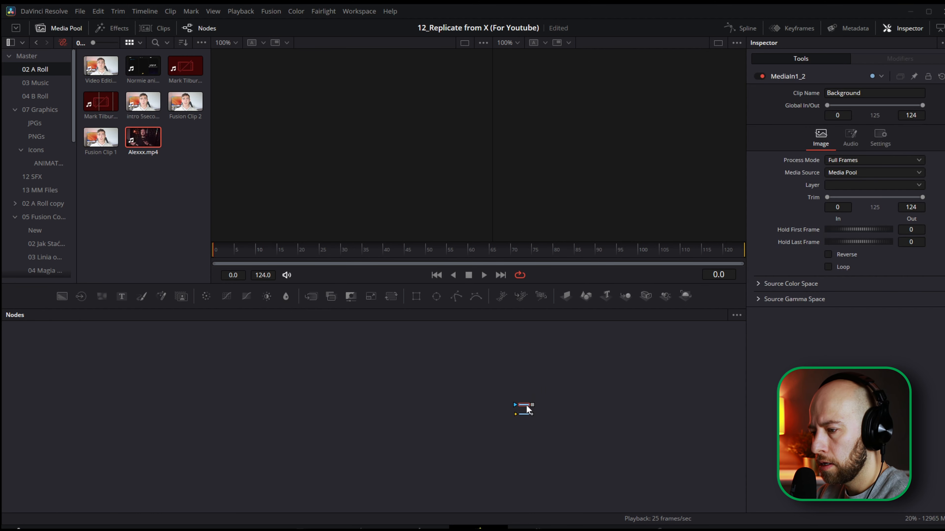
scroll(525, 403, "up", 5)
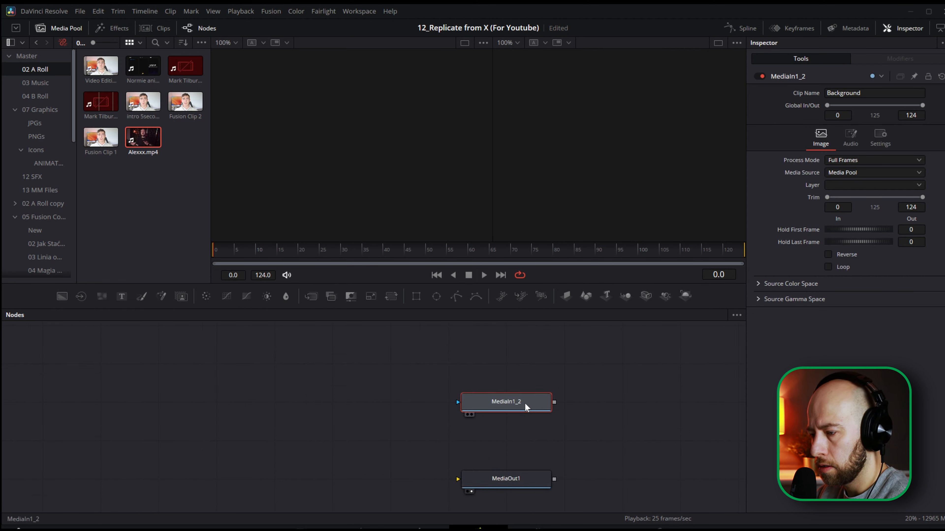
key("F2")
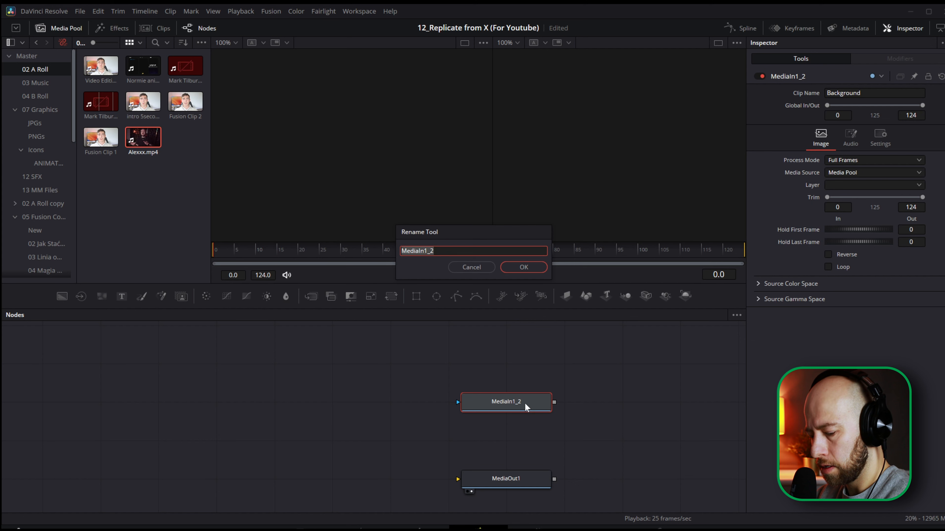
type("Reference")
key("Return")
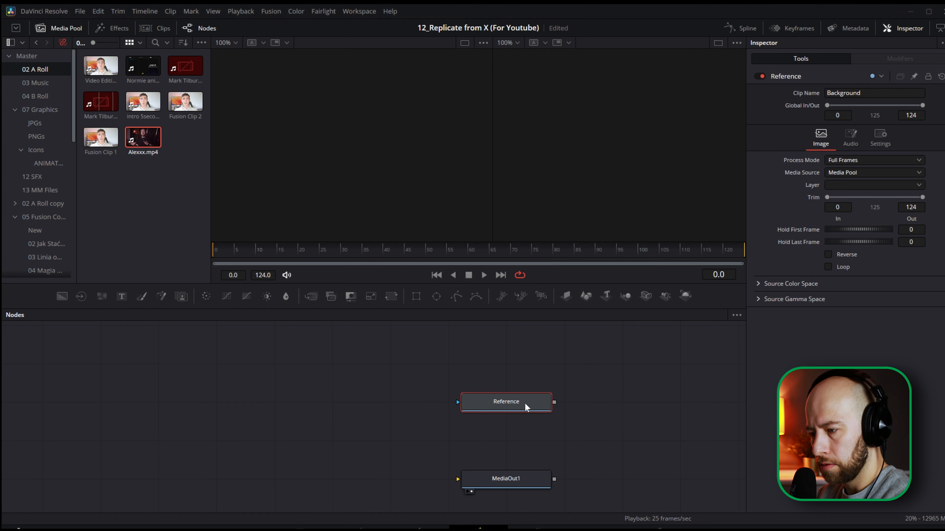
Show the Reference node in the first viewer at frame 57 and MediaOut1 in the second viewer.
key("1")
left_click_drag(236, 257, 455, 256)
left_click(518, 480)
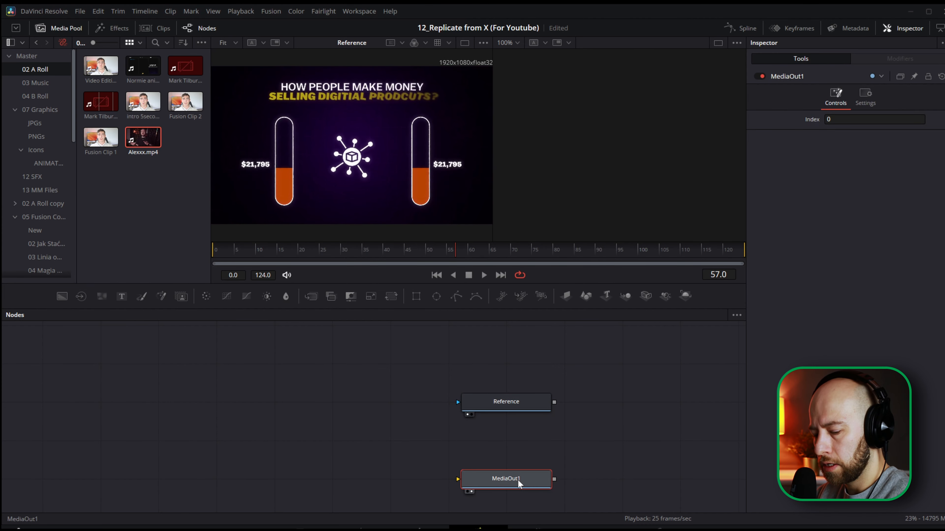
Add a Background node connected to MediaOut1 and hide the media pool.
left_click_drag(61, 296, 81, 478)
left_click_drag(149, 479, 470, 488)
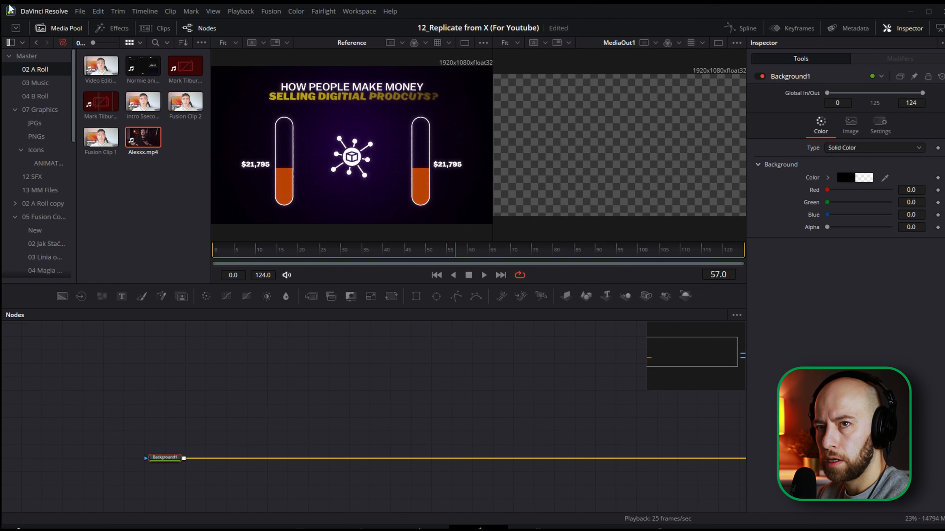
left_click(63, 30)
Inspect the reference background at frame 60 and add a second Background node named Purple_Background.
left_click_drag(212, 248, 361, 249)
scroll(163, 171, "up", 5)
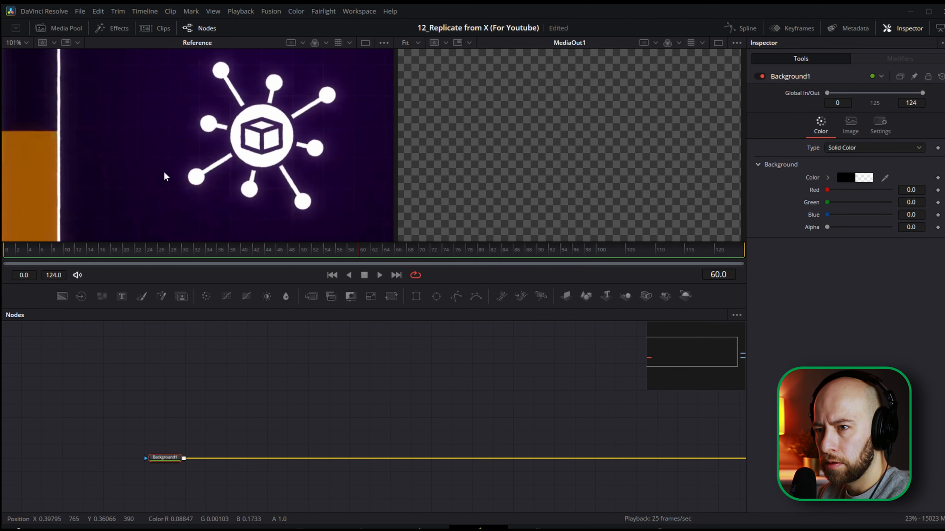
scroll(218, 174, "down", 3)
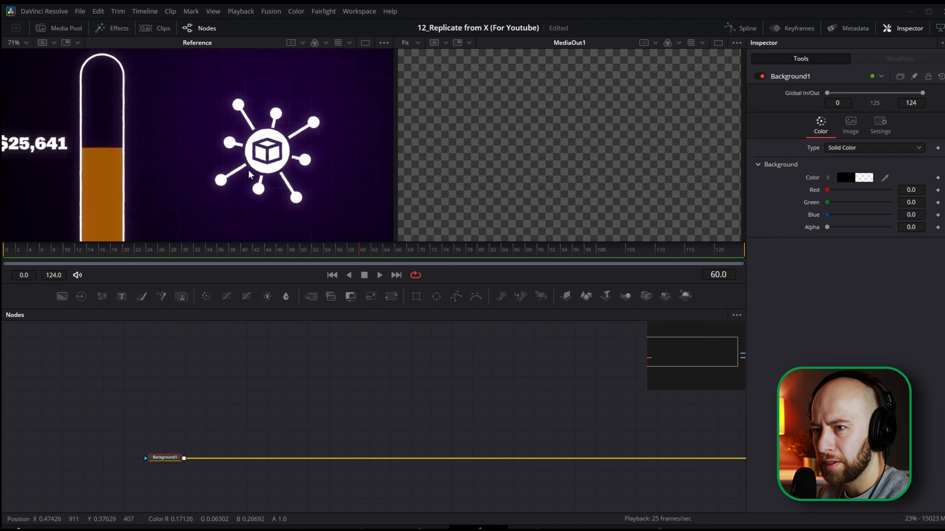
scroll(221, 148, "up", 3)
scroll(251, 160, "down", 4)
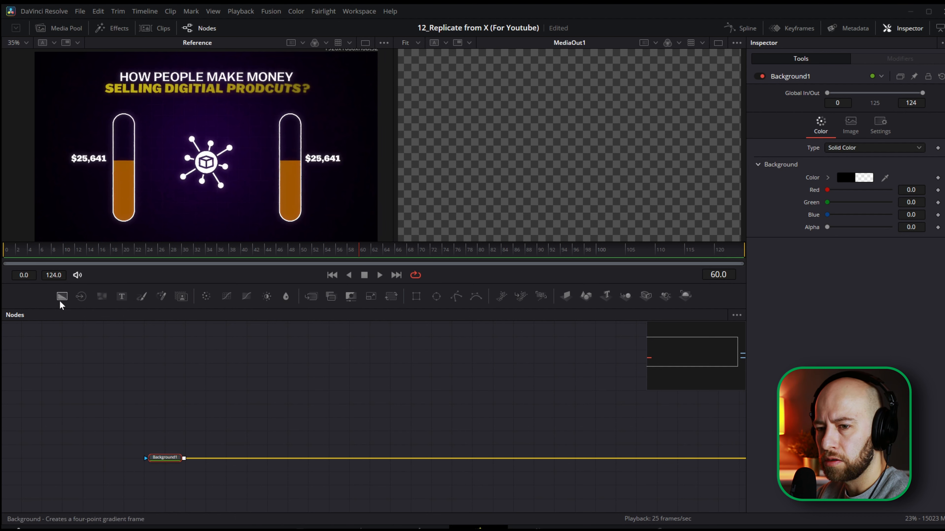
left_click_drag(60, 298, 231, 414)
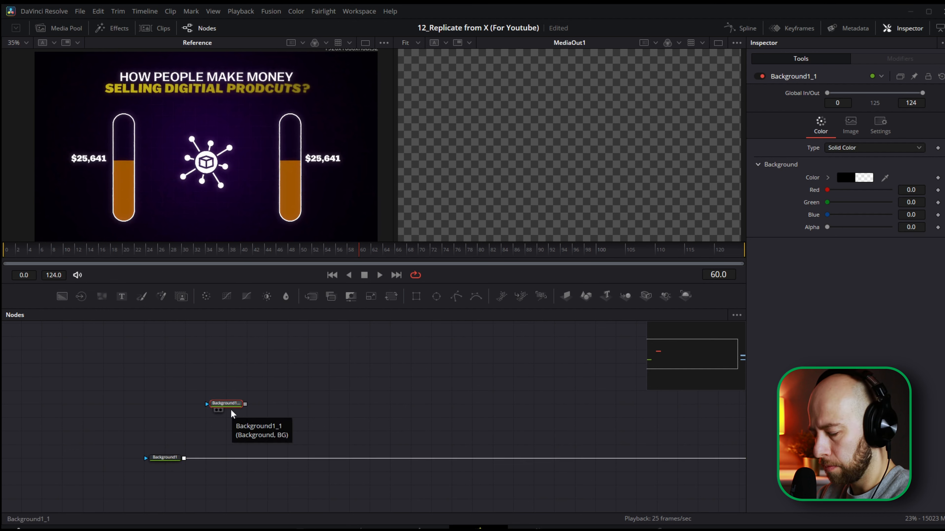
key("F2")
type("Purple_Background")
key("Return")
Merge Purple_Background over Background1, giving it an alpha of 1.0 and the purple sampled from the reference image.
left_click_drag(231, 413, 229, 457)
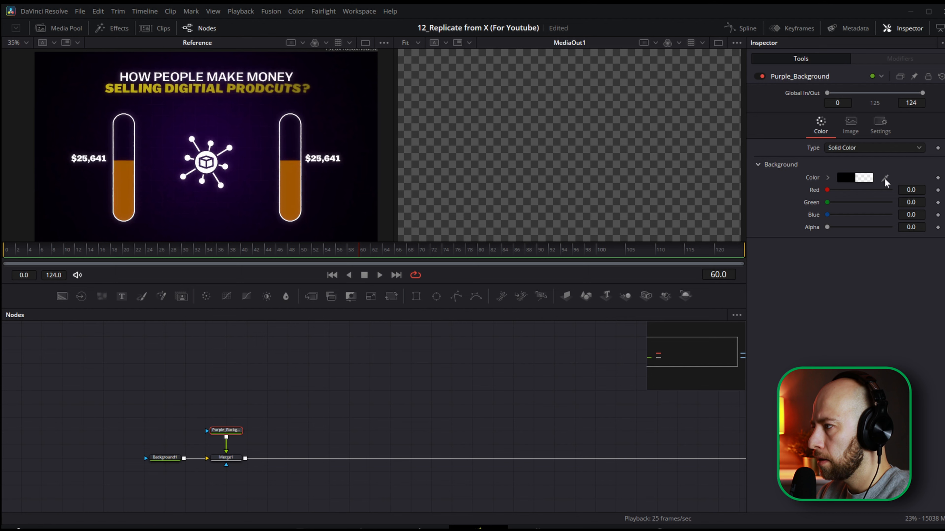
left_click_drag(827, 227, 907, 235)
left_click_drag(884, 178, 207, 119)
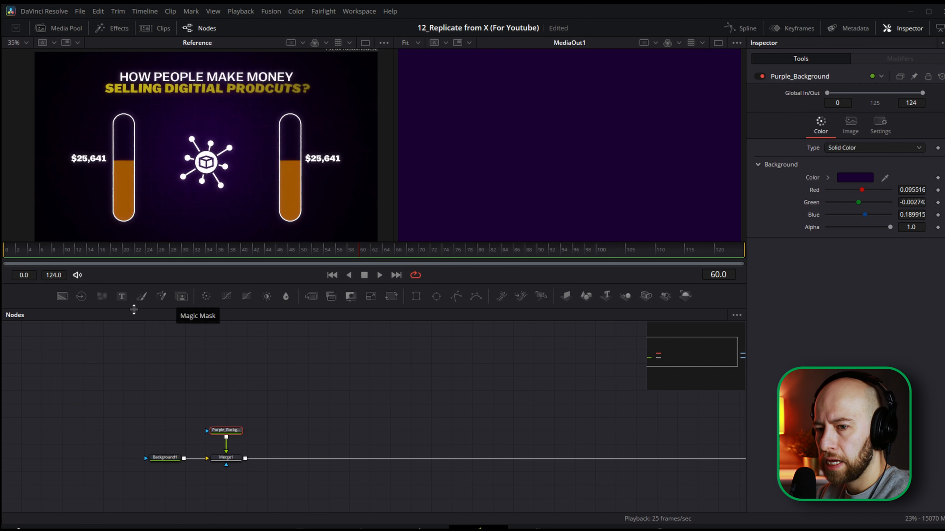
Add another transparent Background node and merge it over the output of Merge1.
left_click_drag(61, 297, 276, 431)
scroll(290, 389, "up", 3)
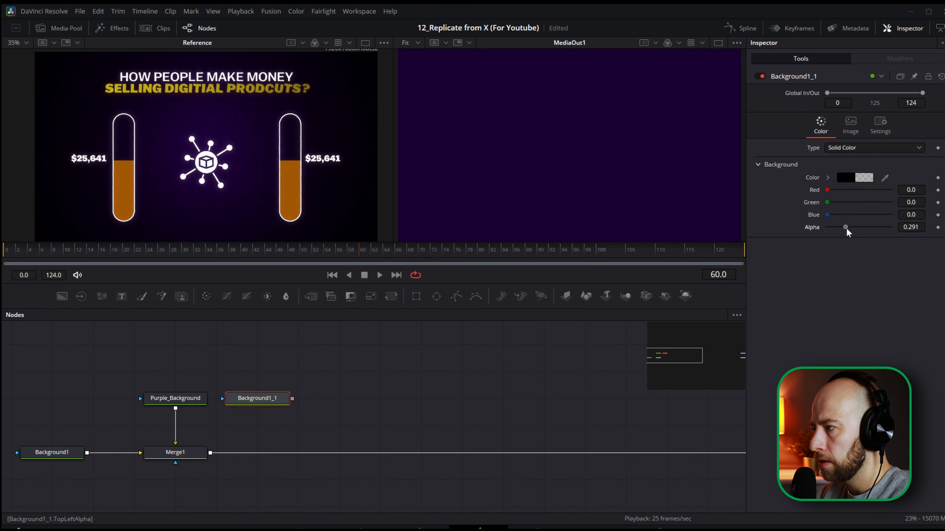
left_click_drag(293, 399, 232, 453)
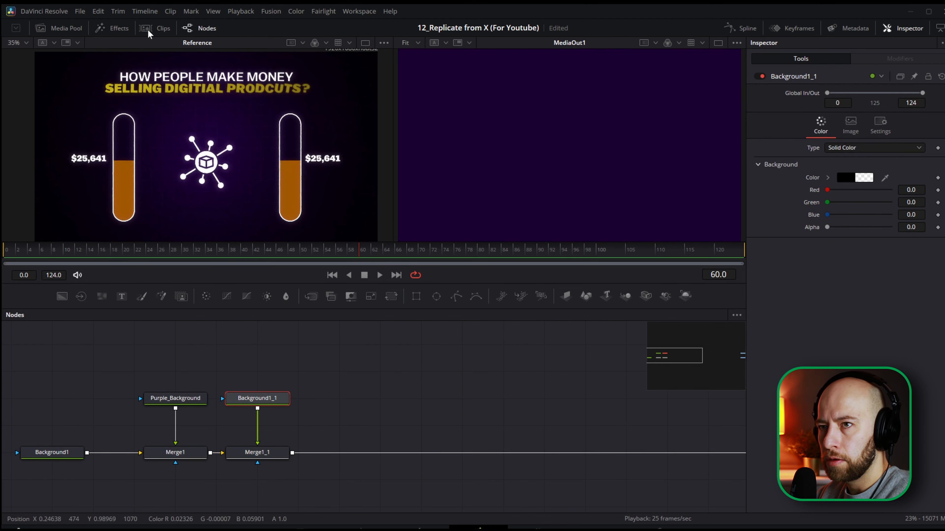
Copy the Grid1 node from the first clip's composition and paste it after Background1_1 in the second clip's composition.
left_click(156, 29)
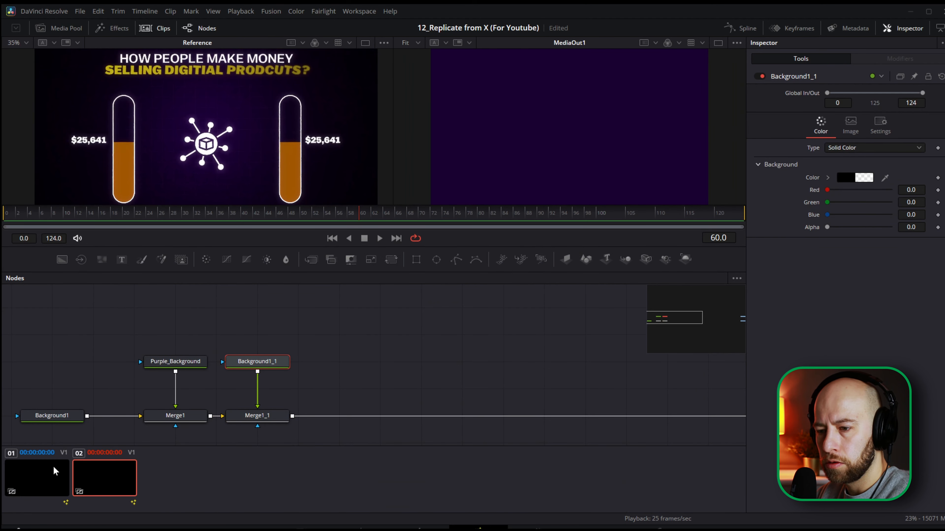
left_click(57, 470)
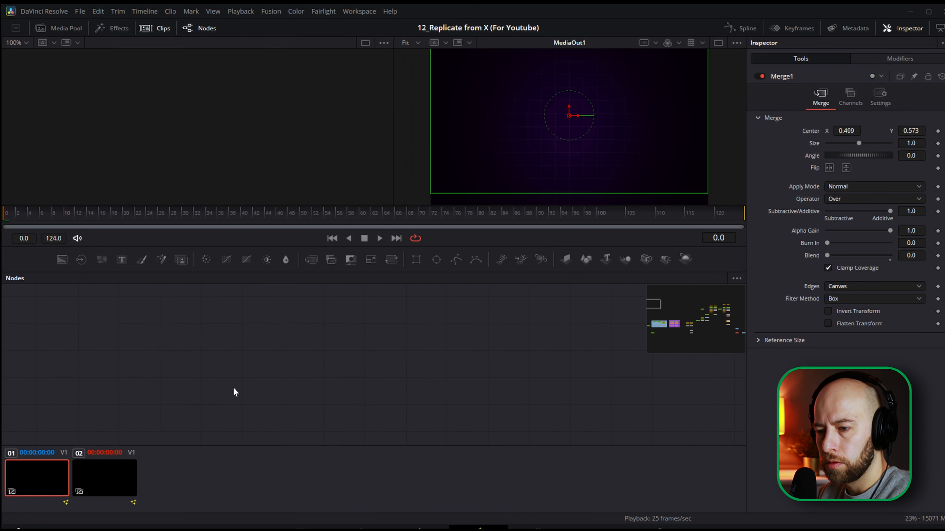
left_click(676, 329)
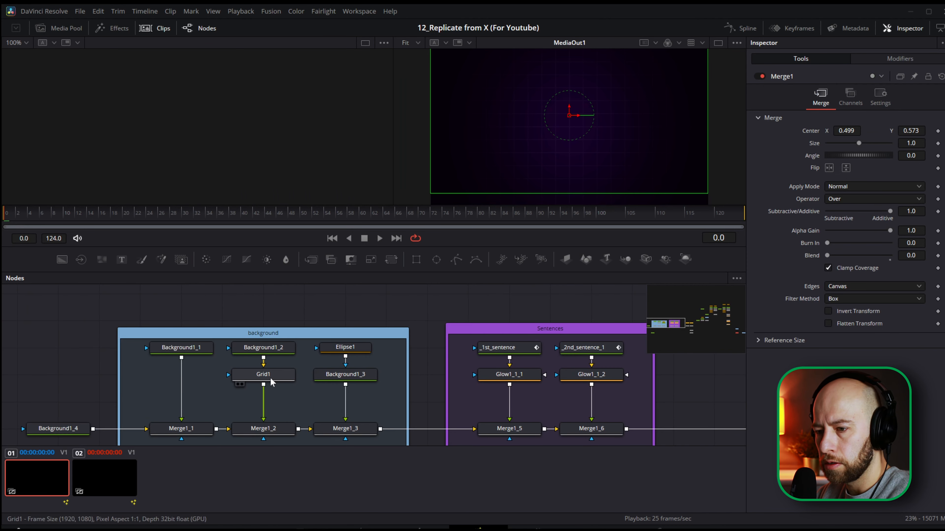
left_click(272, 383)
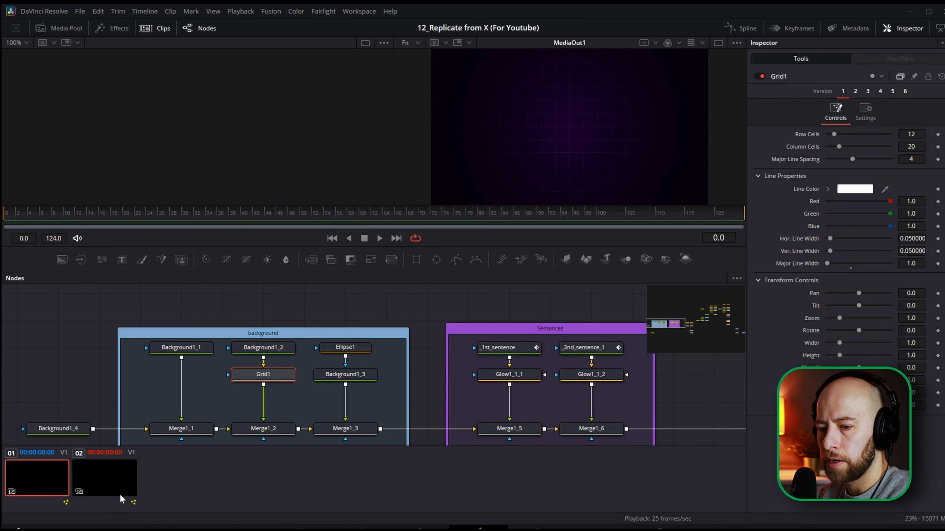
left_click(116, 484)
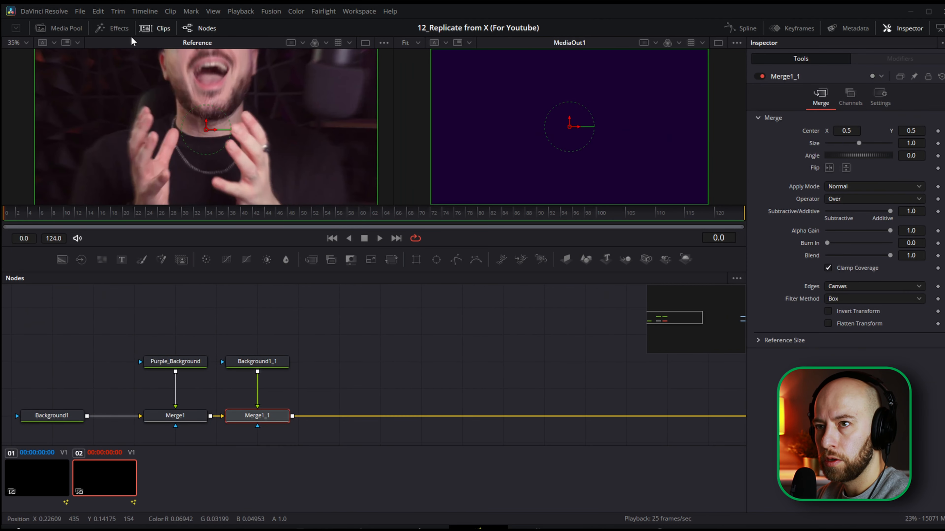
left_click(272, 359)
key("ctrl+v")
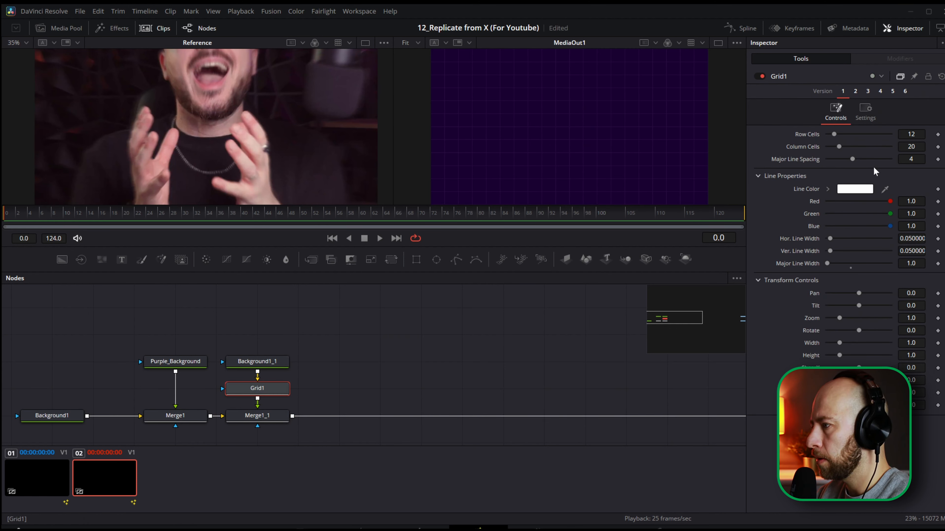
Try a higher Blend value on the Grid1 node and undo the change.
left_click(869, 114)
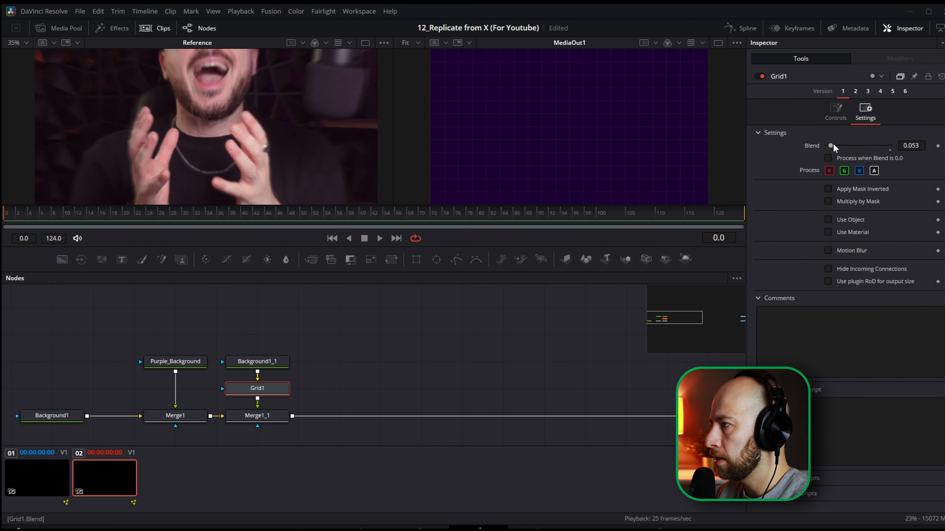
mouse_move(831, 146)
left_mouse_down()
mouse_move(851, 147)
mouse_move(837, 150)
left_mouse_up()
key("ctrl+z")
Go to frame 42, add a black Background node with alpha 1.0 and merge it after Merge1_1.
mouse_move(242, 223)
left_mouse_down()
mouse_move(61, 219)
mouse_move(260, 219)
left_mouse_up()
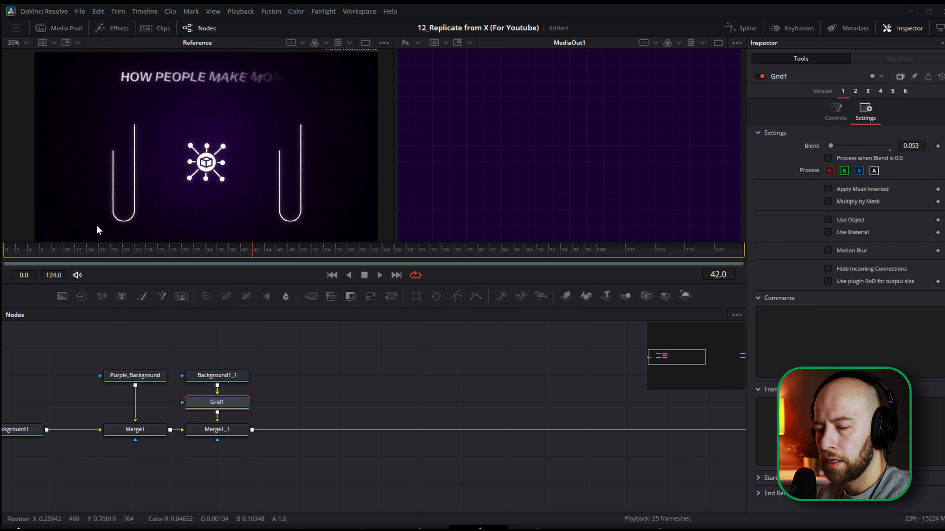
left_click(232, 378)
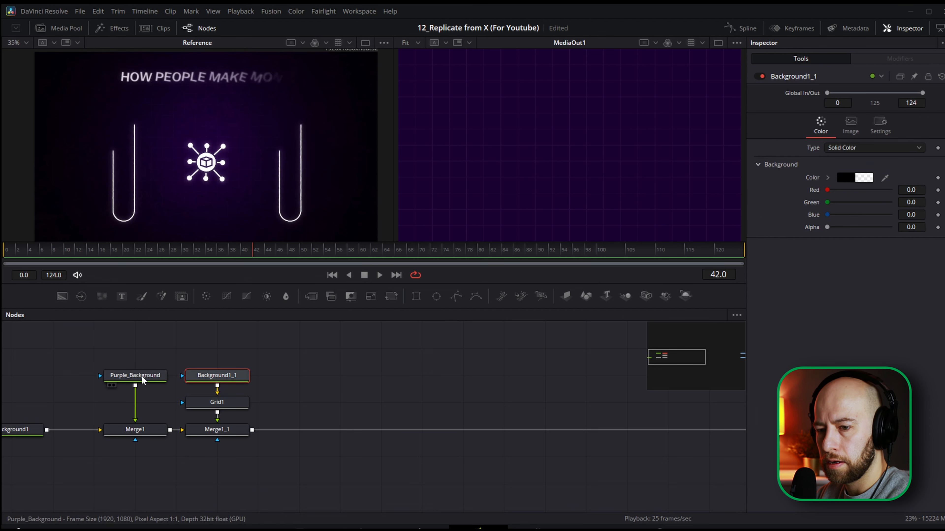
left_click_drag(58, 300, 309, 384)
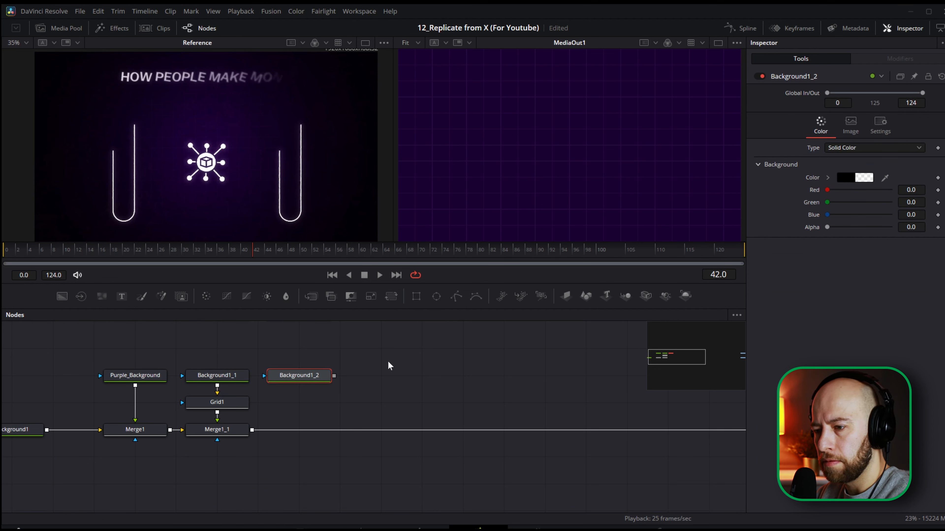
left_click_drag(827, 228, 942, 242)
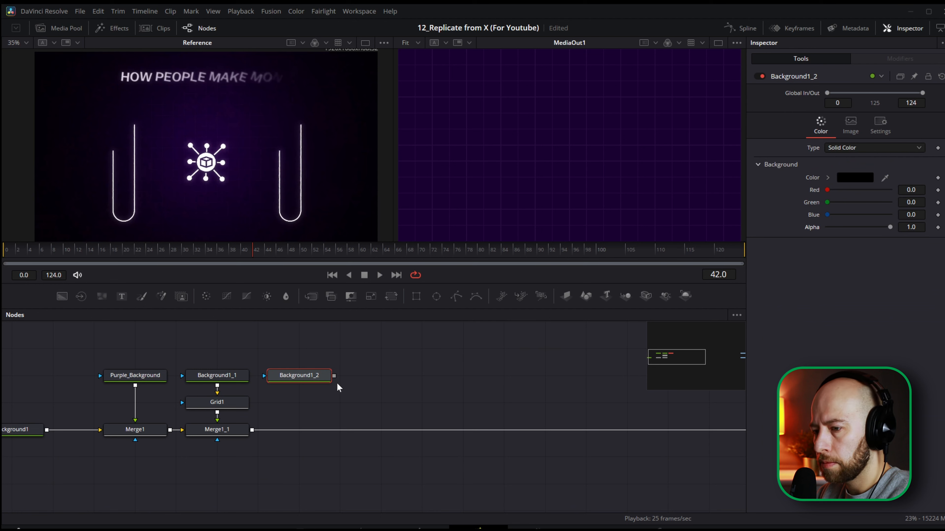
left_click_drag(334, 375, 253, 430)
Add an inverted ellipse mask with a soft edge of 0.2 to the black Background node.
left_click(300, 374)
left_click(436, 296)
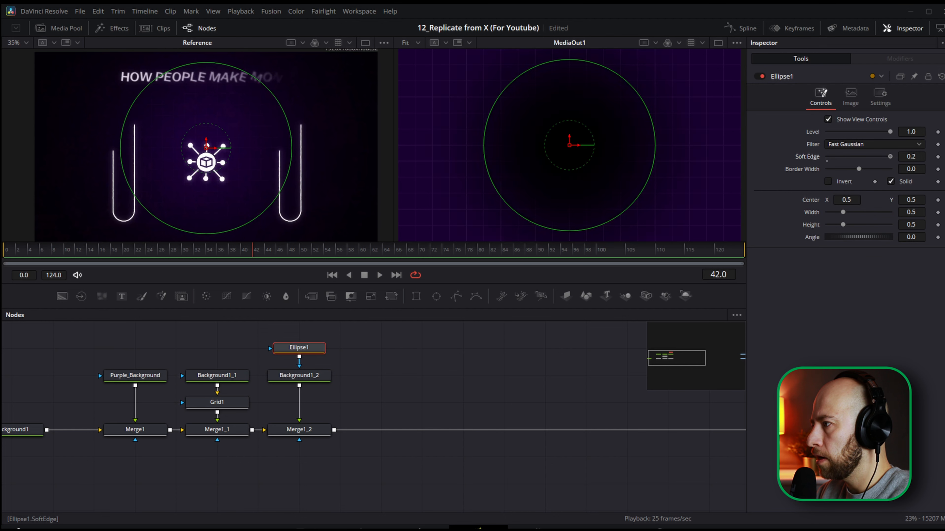
left_click(829, 181)
Enlarge the ellipse mask to a width of about 0.70 and a height of about 0.71.
scroll(601, 135, "down", 3)
mouse_move(608, 141)
left_mouse_down()
mouse_move(635, 141)
mouse_move(626, 143)
left_mouse_up()
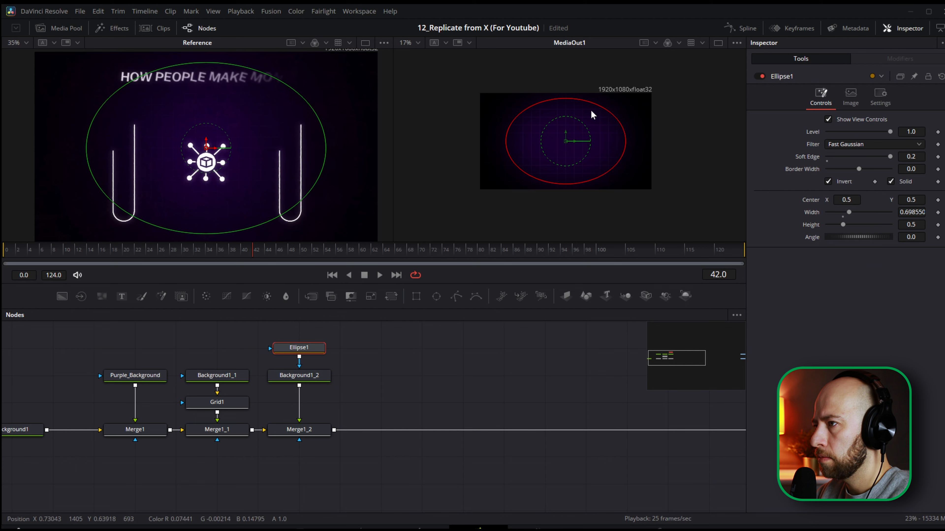
left_click_drag(580, 99, 587, 84)
scroll(589, 165, "up", 2)
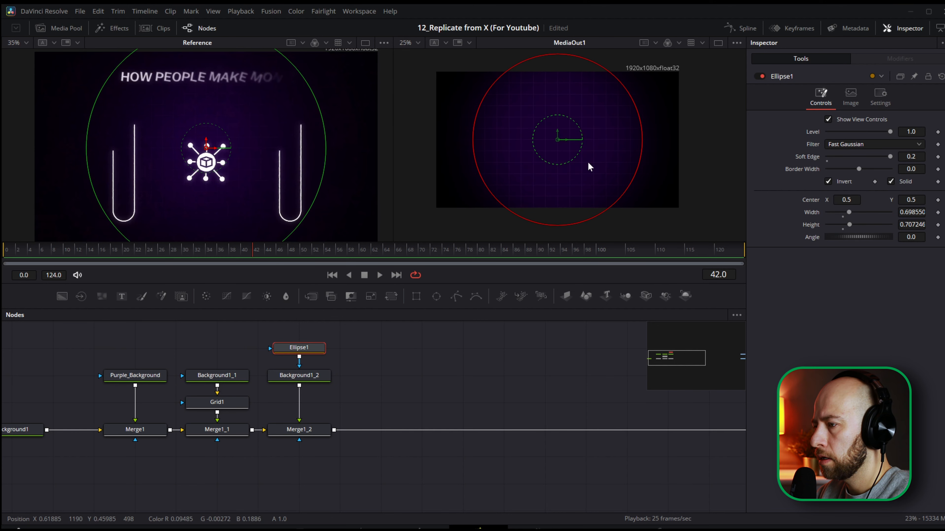
Lower the Blend of the Merge1_2 node to about 0.77.
left_click(562, 348)
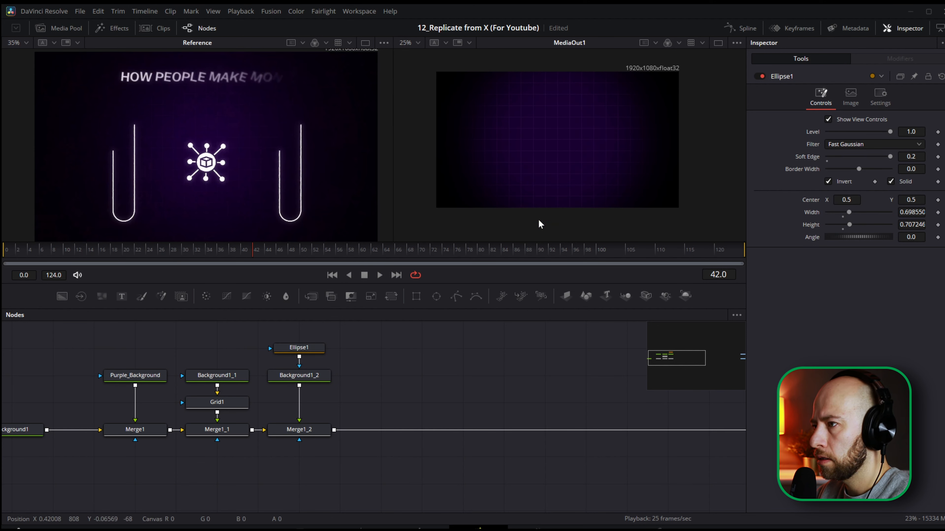
left_click(302, 432)
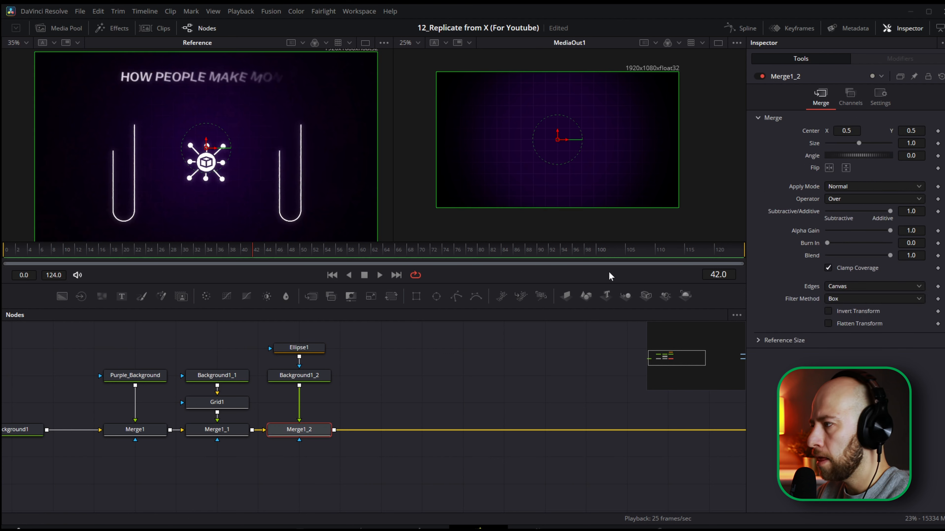
left_click_drag(887, 257, 884, 257)
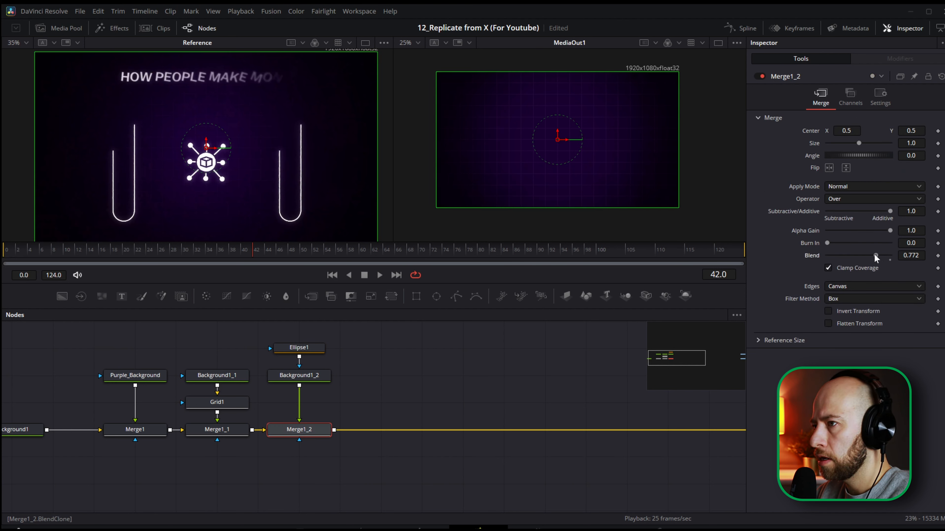
Narrow the Ellipse1 mask to a width of about 0.63 and fit the whole frame in both viewers.
left_click(298, 348)
left_click_drag(642, 146, 635, 147)
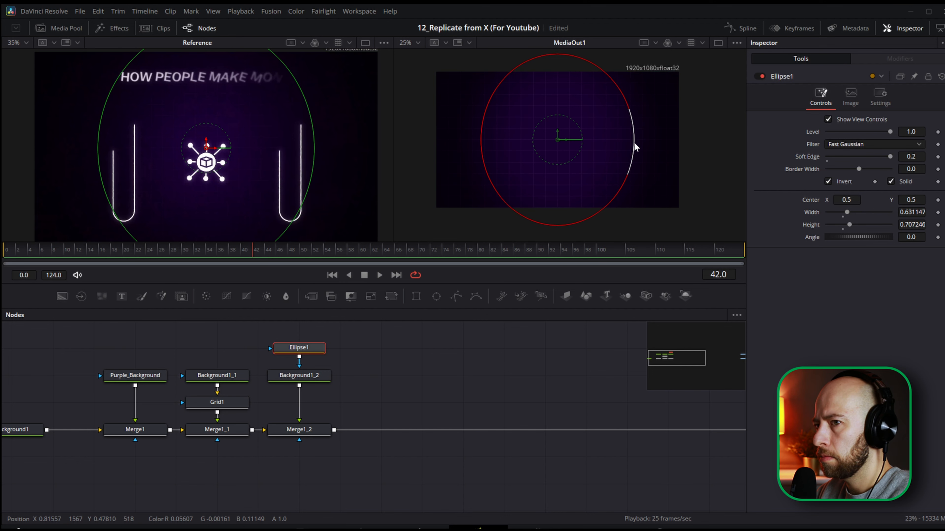
left_click(502, 360)
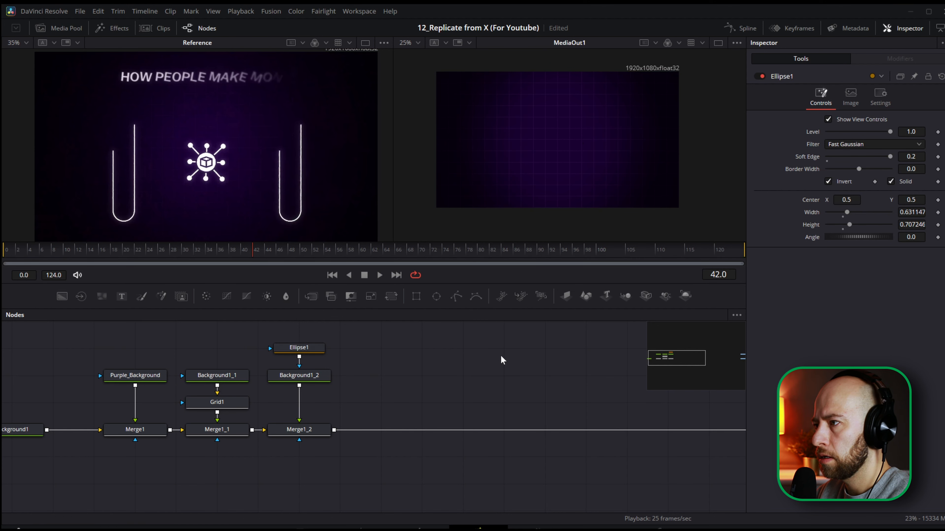
scroll(555, 182, "down", 2)
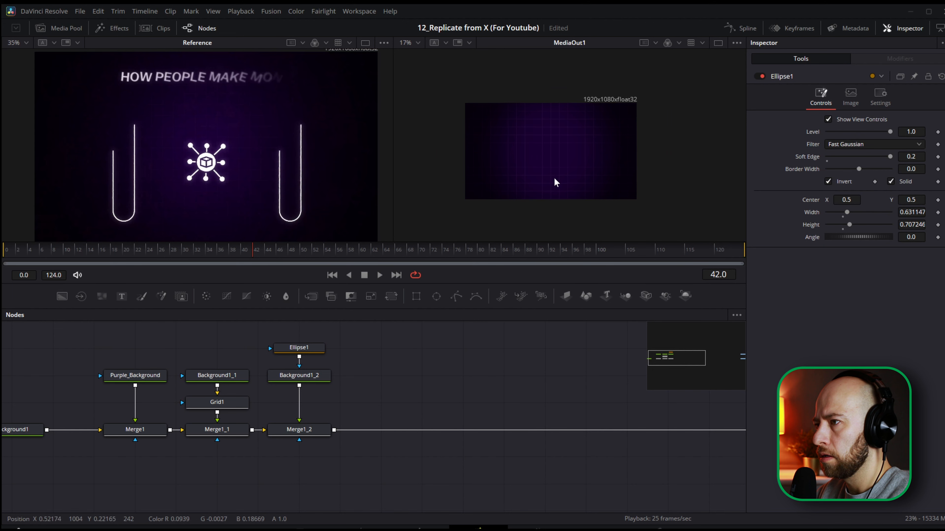
scroll(271, 168, "down", 2)
left_click_drag(286, 172, 285, 172)
left_click_drag(285, 172, 275, 169)
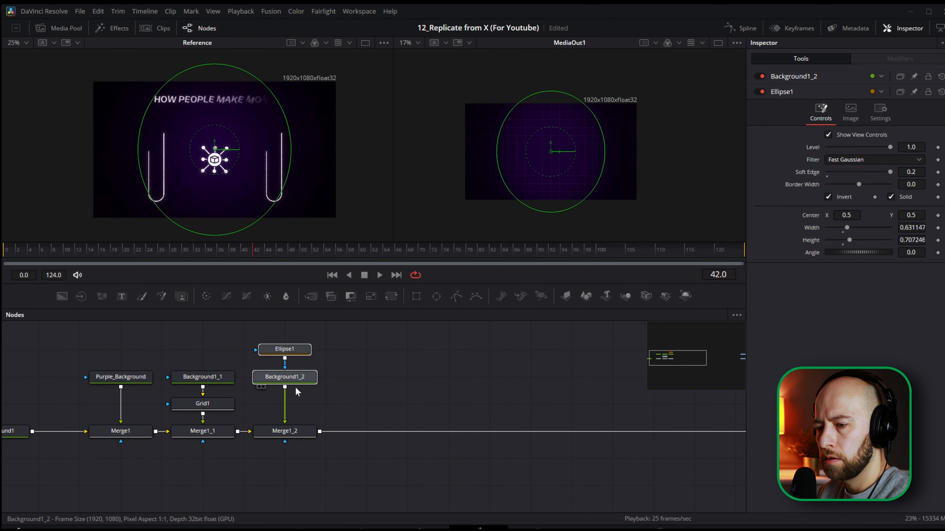
Move Background1_2 and its ellipse mask closer to Merge1_2, and enclose all background nodes except Background1 in an Underlay.
left_click_drag(298, 376, 299, 400)
left_click_drag(372, 382, 196, 439)
scroll(417, 376, "down", 2)
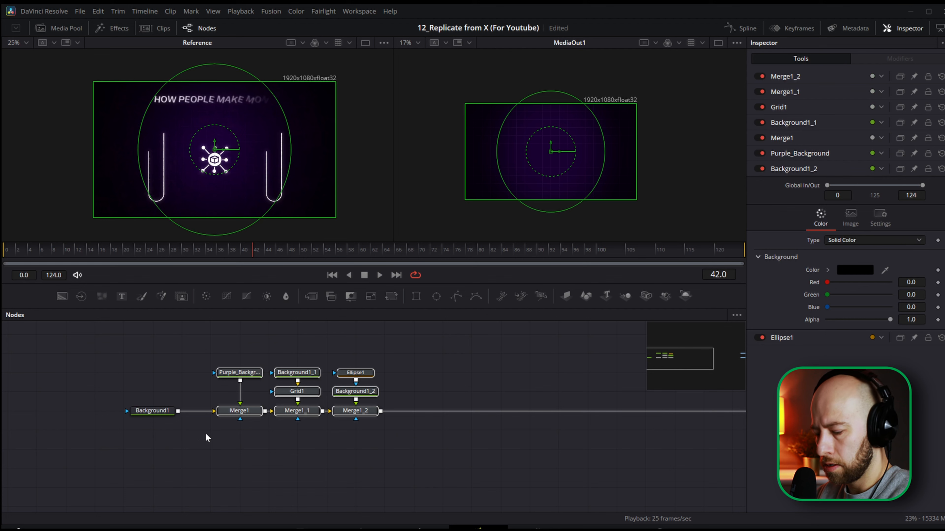
key("shift+space")
type("unde")
key("Return")
Colour the underlay and its nodes purple and rename the underlay Background.
right_click(352, 361)
left_click(460, 477)
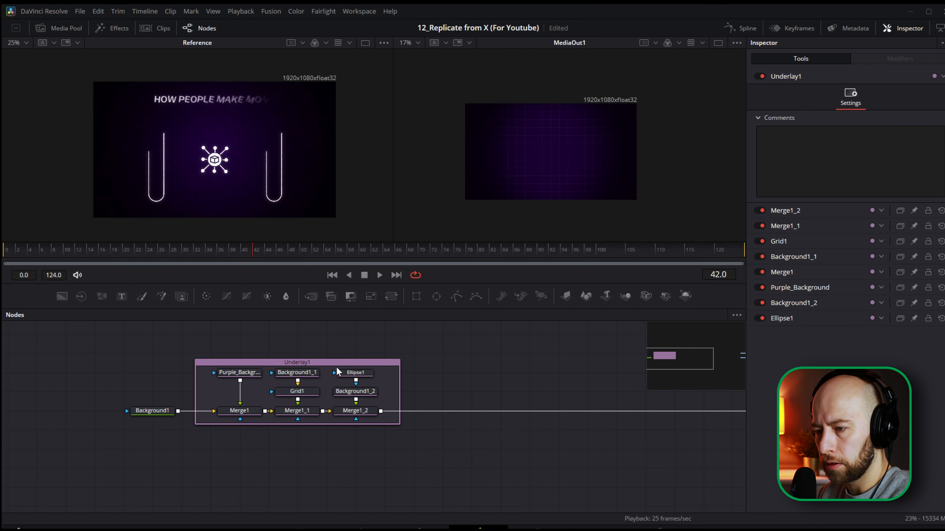
left_click(326, 362)
key("F2")
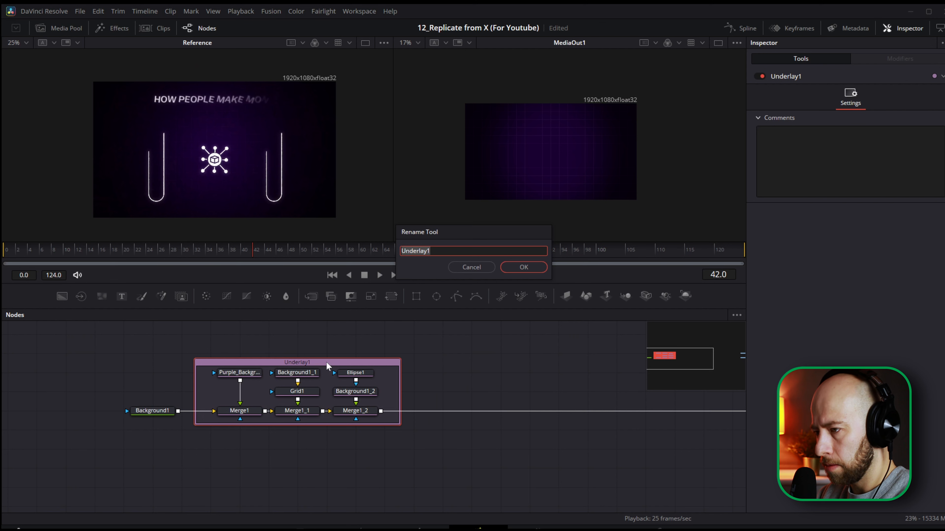
type("Back")
Move the MediaOut1 and Reference nodes farther from the Background group and go to frame 59.
left_click_drag(524, 389, 718, 437)
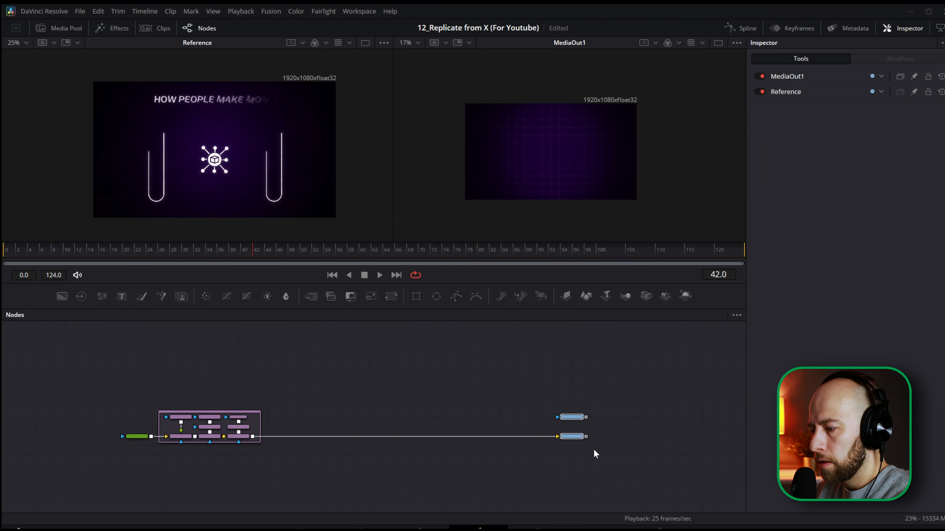
scroll(319, 394, "down", 2)
left_click(250, 249)
left_click_drag(250, 247, 357, 261)
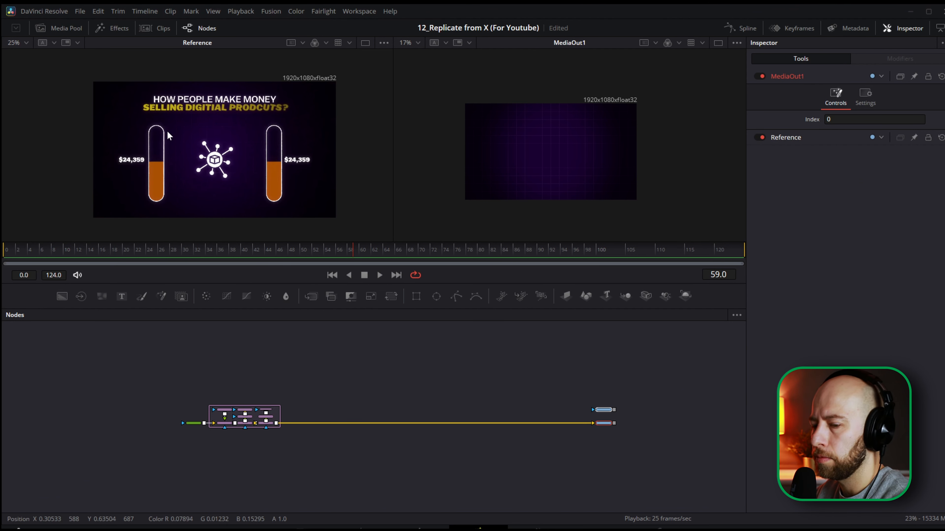
Add a Text node named _1st_Sentence beside the Background group and enter the text HOW PEOPLE MAKE MONEY.
left_click_drag(123, 298, 310, 403)
scroll(309, 406, "up", 5)
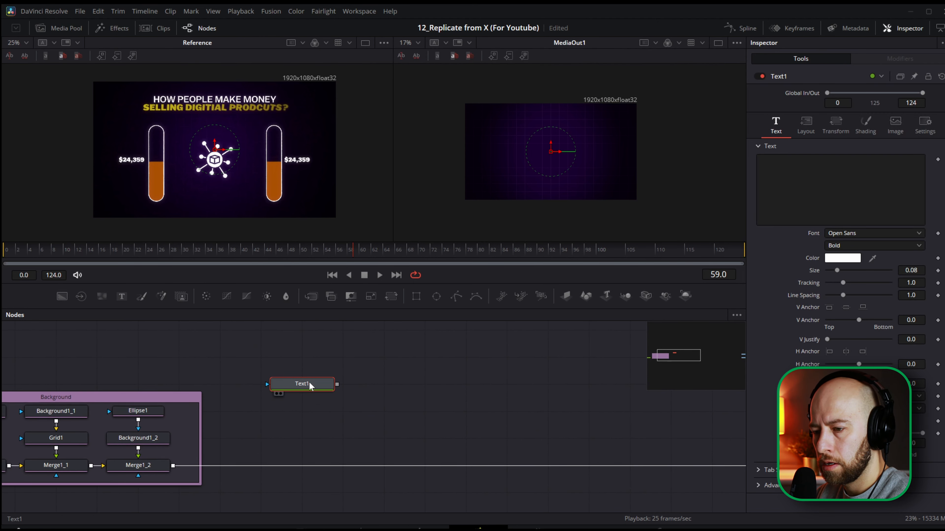
key("F2")
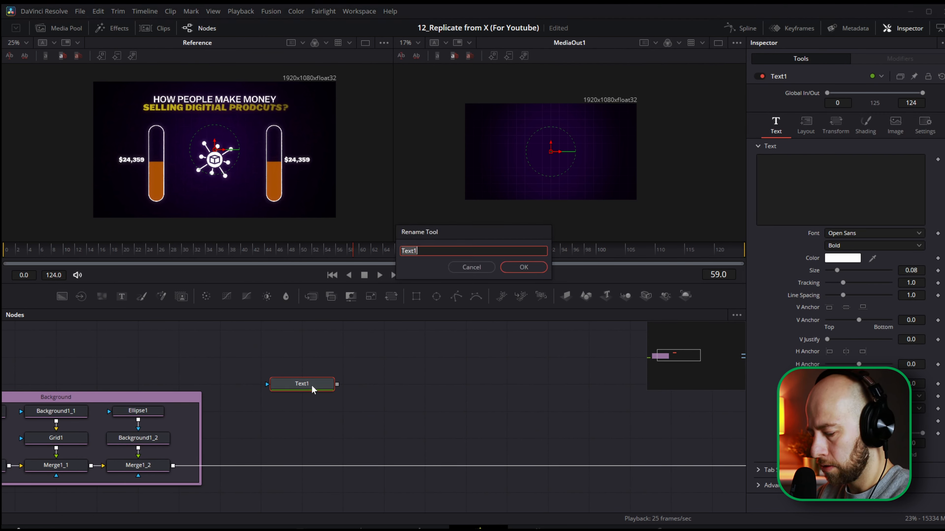
type("_1st_Sentence")
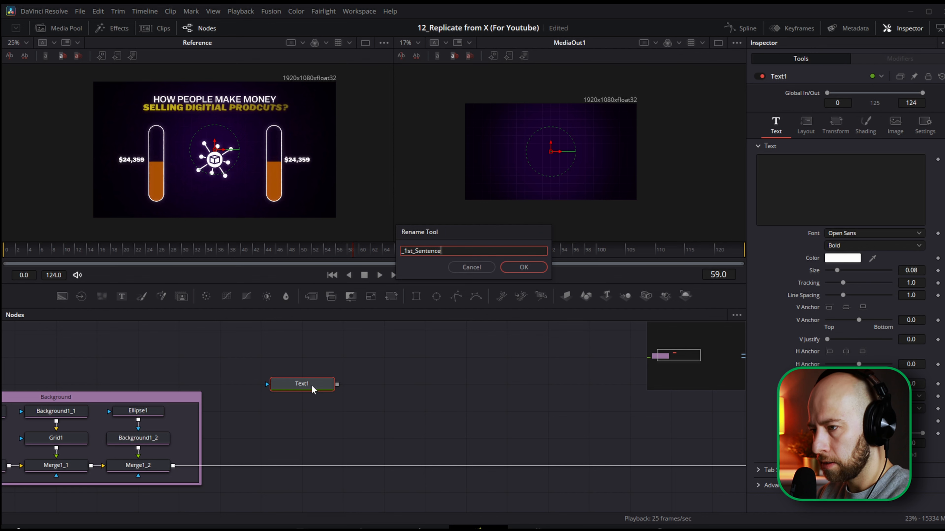
key("Return")
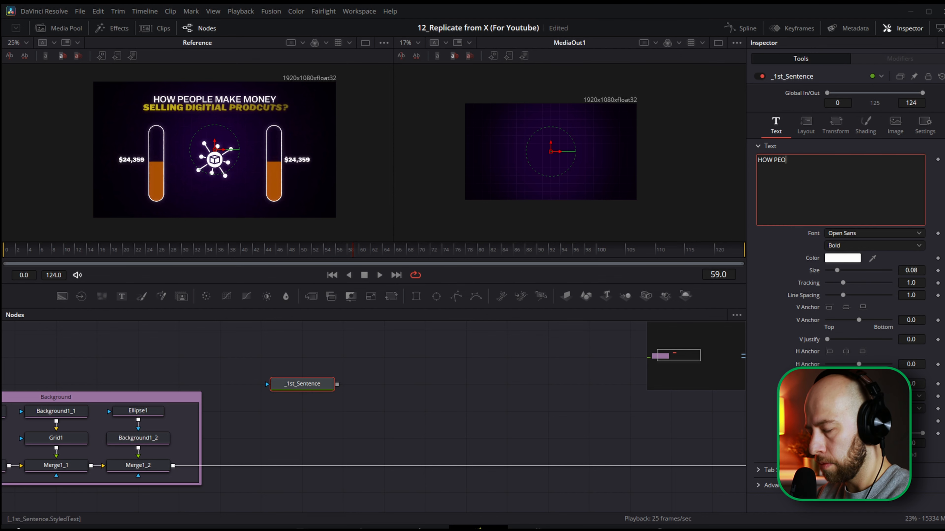
Merge the _1st_Sentence text over the background after Merge1_2 and move it up near the frame's upper edge.
left_click_drag(337, 384, 173, 465)
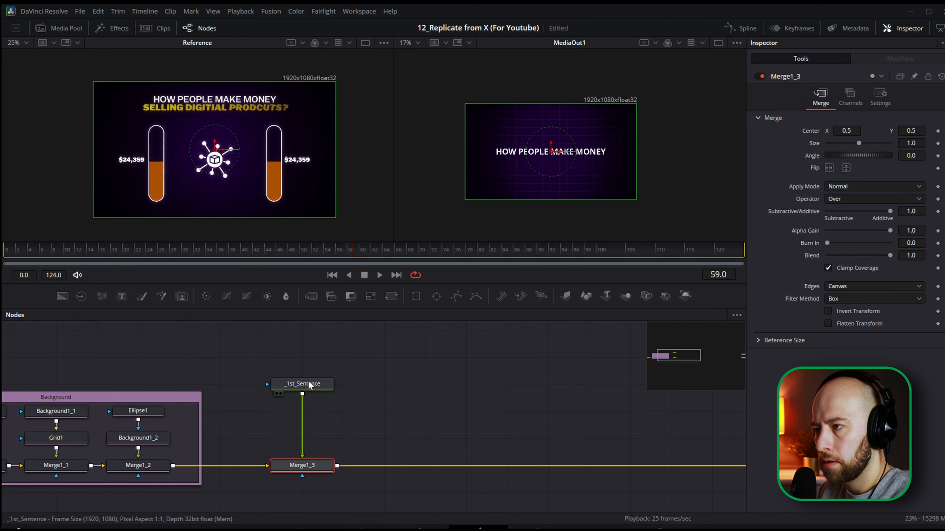
left_click(302, 384)
left_click_drag(550, 145, 550, 107)
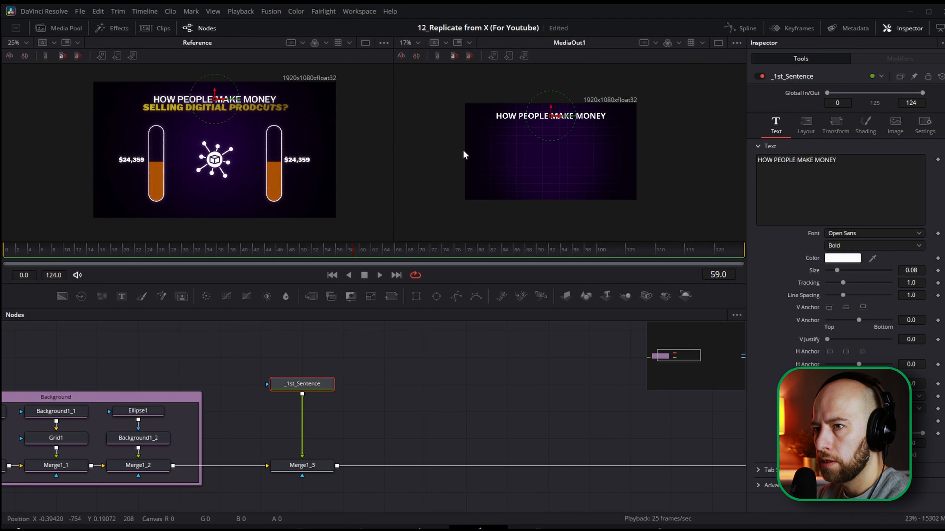
Set the _1st_Sentence font style to Open Sans Semibold.
scroll(566, 110, "up", 1)
left_click(843, 247)
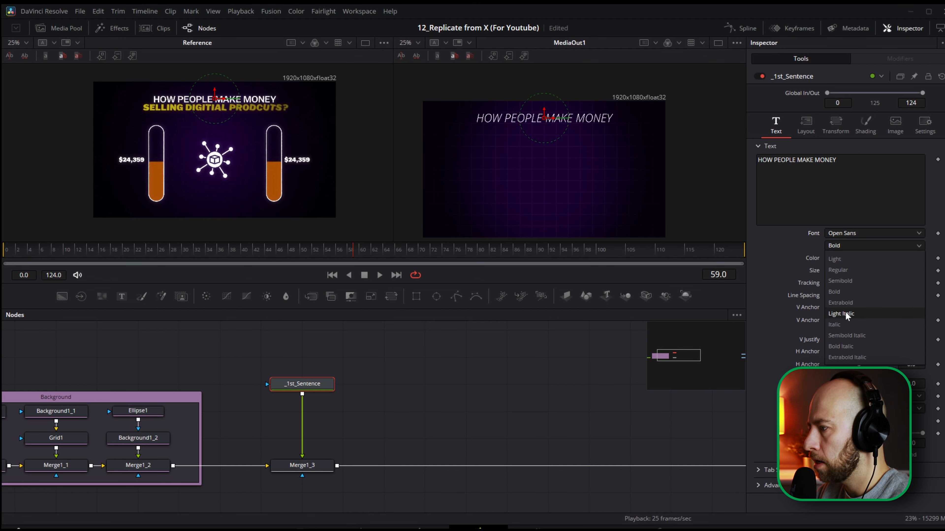
left_click(843, 282)
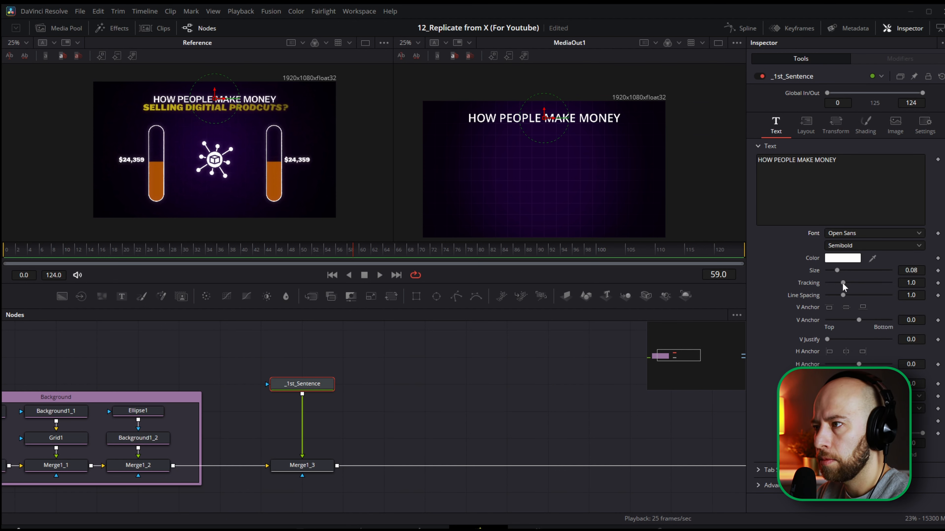
Compare the title with the reference and go back to frame 32, just before the reference graphics appear.
scroll(216, 106, "up", 1)
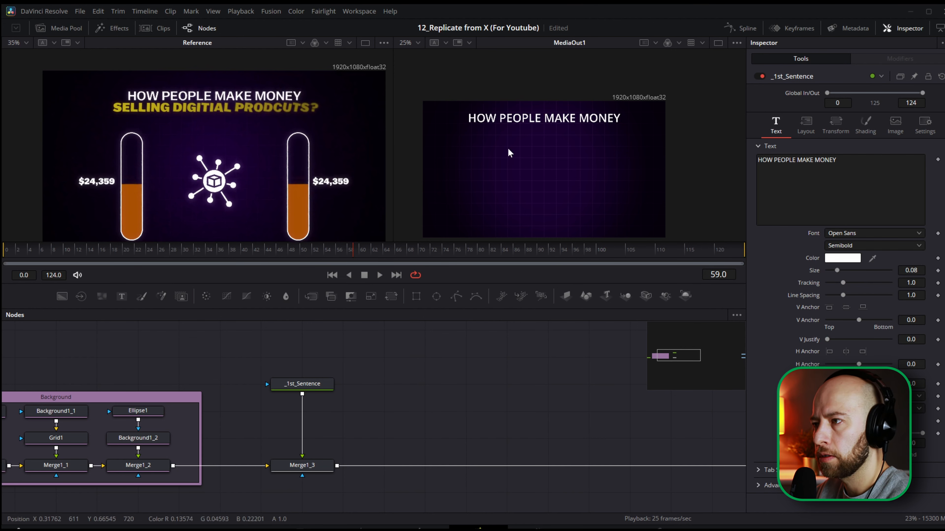
left_click_drag(546, 188, 586, 166)
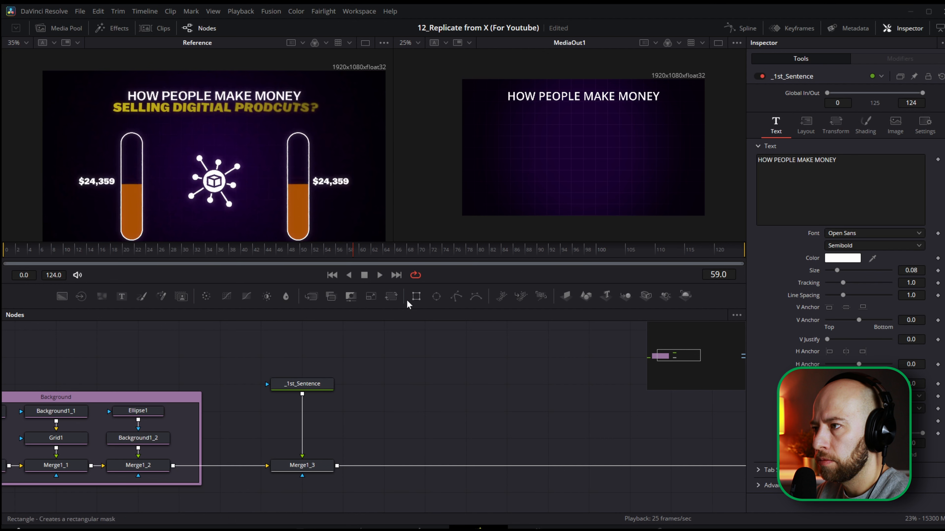
left_click_drag(361, 193, 353, 187)
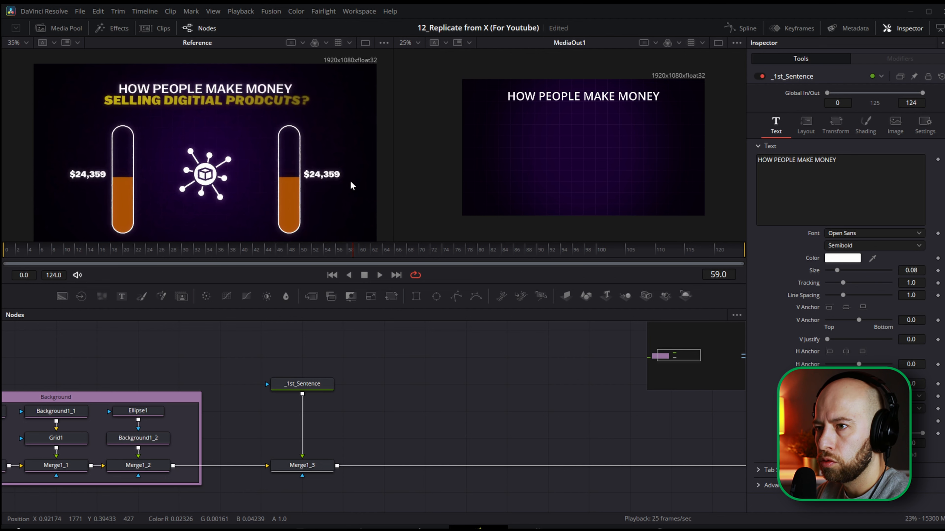
scroll(349, 179, "down", 1)
left_click_drag(353, 251, 206, 257)
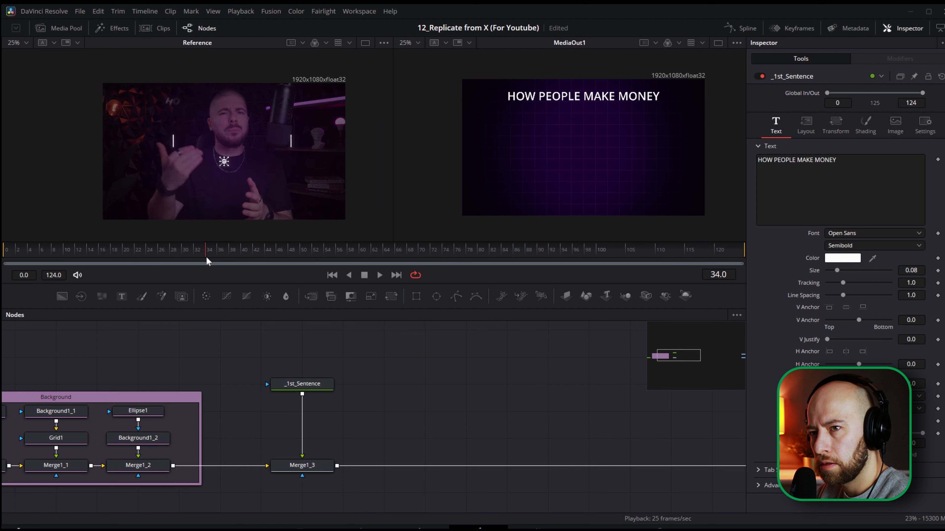
key("Left")
left_click_drag(203, 256, 198, 257)
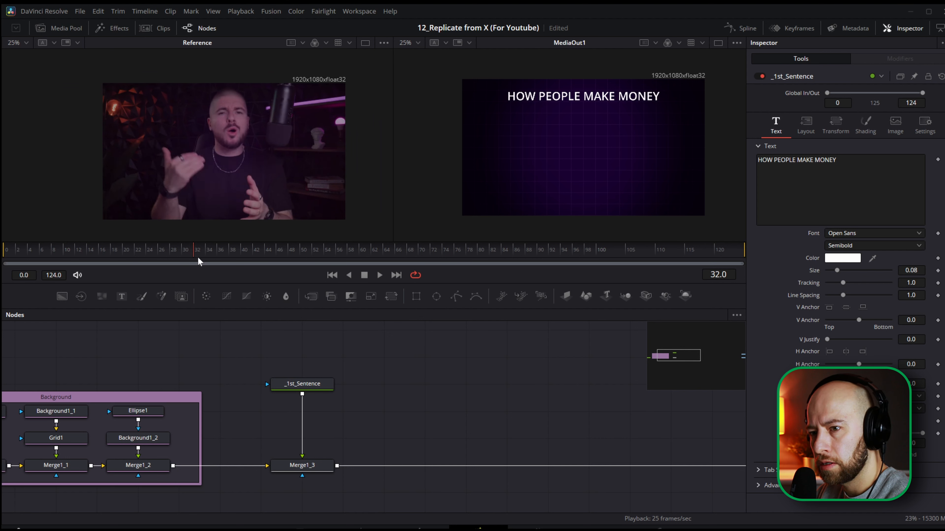
Add a Follower modifier to the _1st_Sentence text and set its delay between characters to 0.18.
left_click(318, 384)
right_click(828, 186)
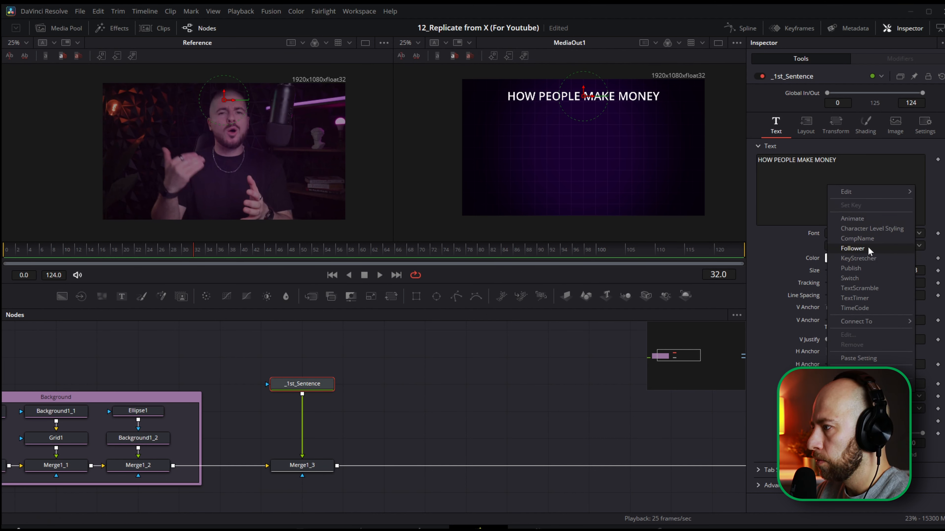
left_click(853, 249)
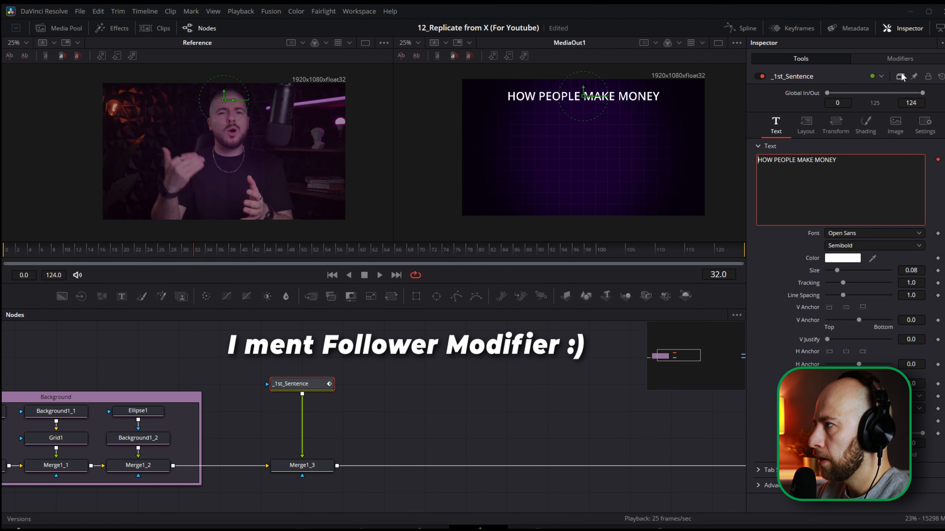
left_click(899, 58)
left_click_drag(910, 156, 918, 157)
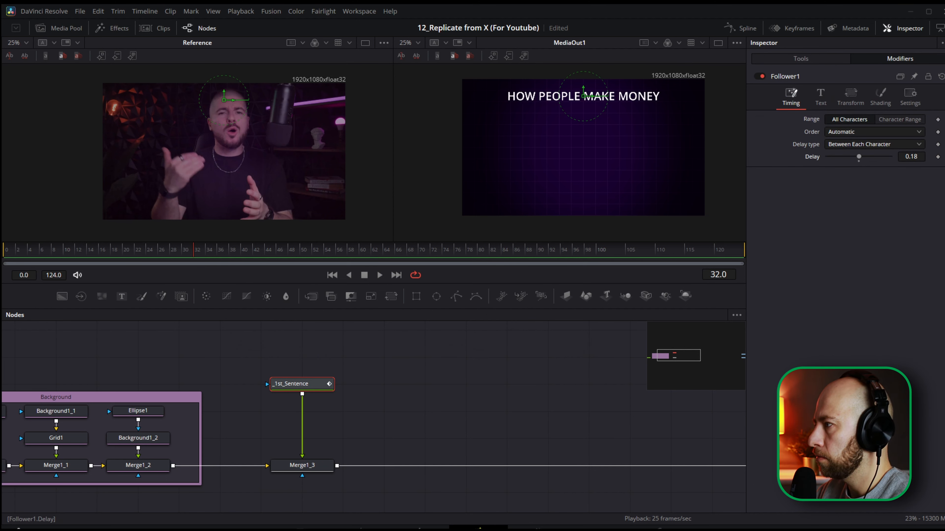
Keyframe the Follower's character Z rotation at frame 32 with a value of -22.
left_click(853, 100)
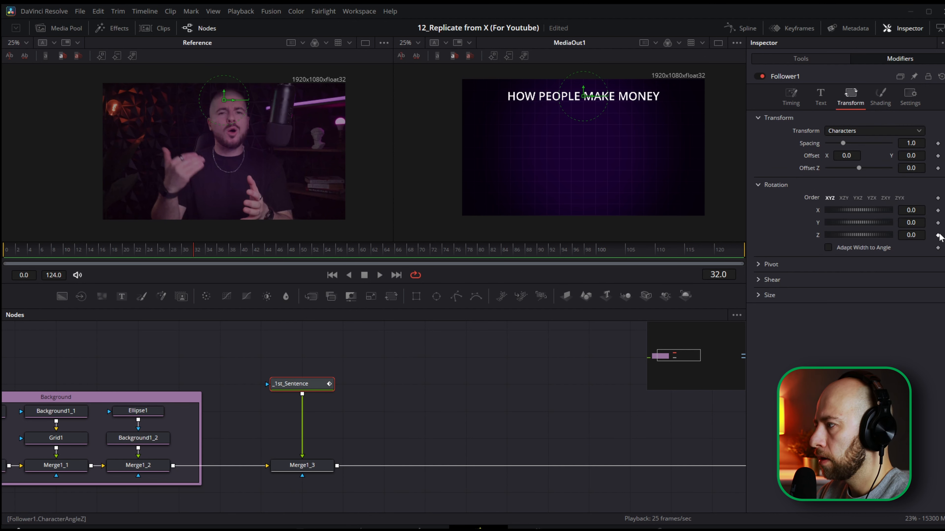
left_click(937, 235)
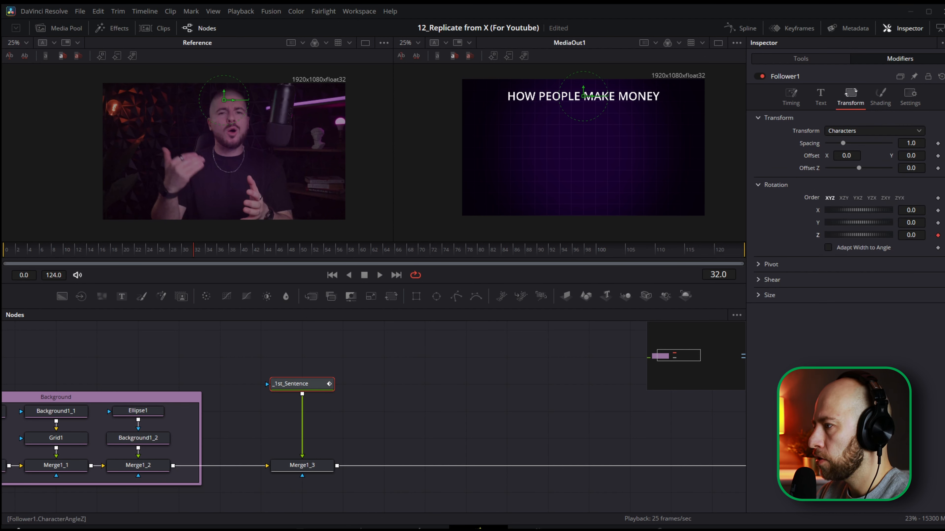
type("-22")
key("Tab")
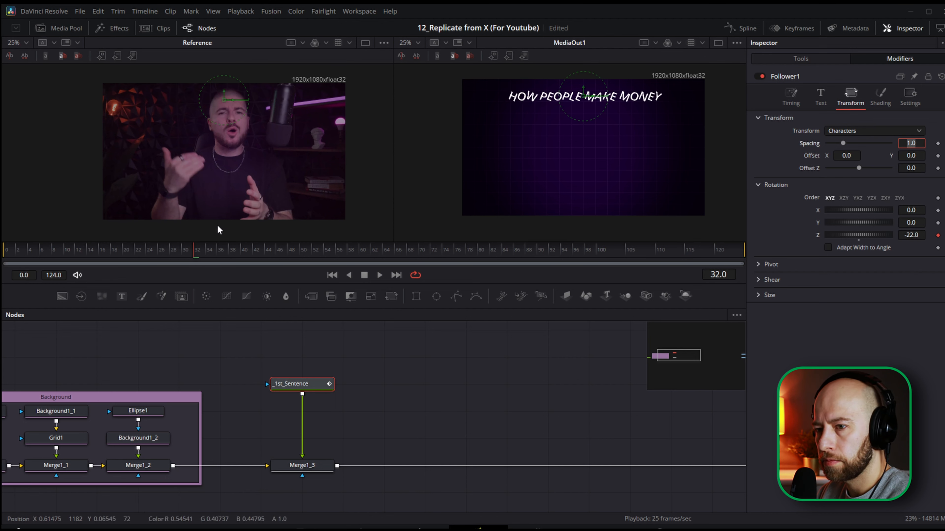
Go to frame 58 and set the Follower's character Z rotation to 0.
left_click_drag(196, 255, 351, 261)
double_click(911, 235)
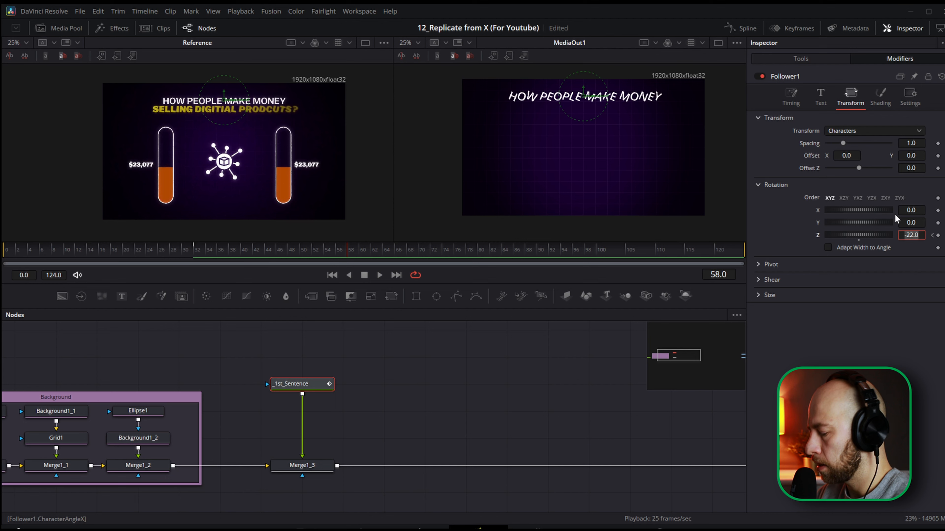
type("0")
key("Tab")
Return to frame 32 and keyframe the Follower's shading opacity at 0.
left_click_drag(344, 258, 197, 261)
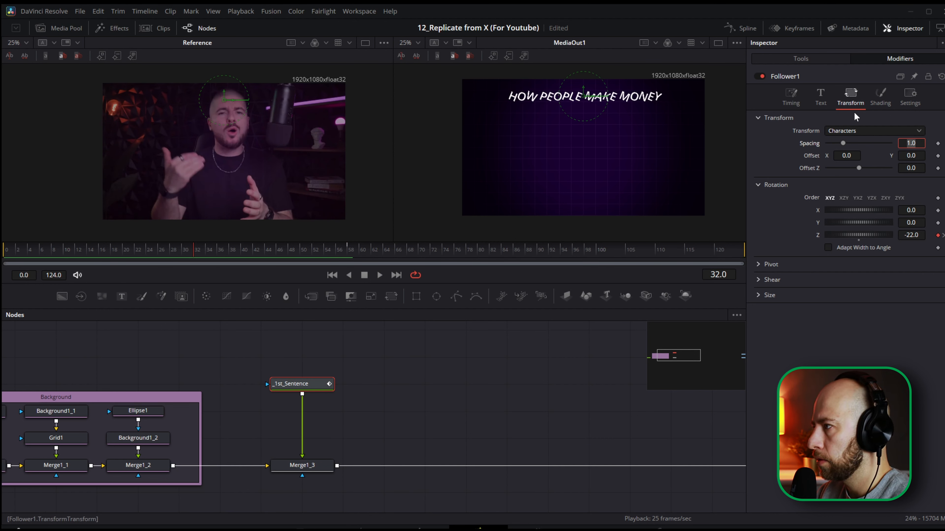
left_click(886, 99)
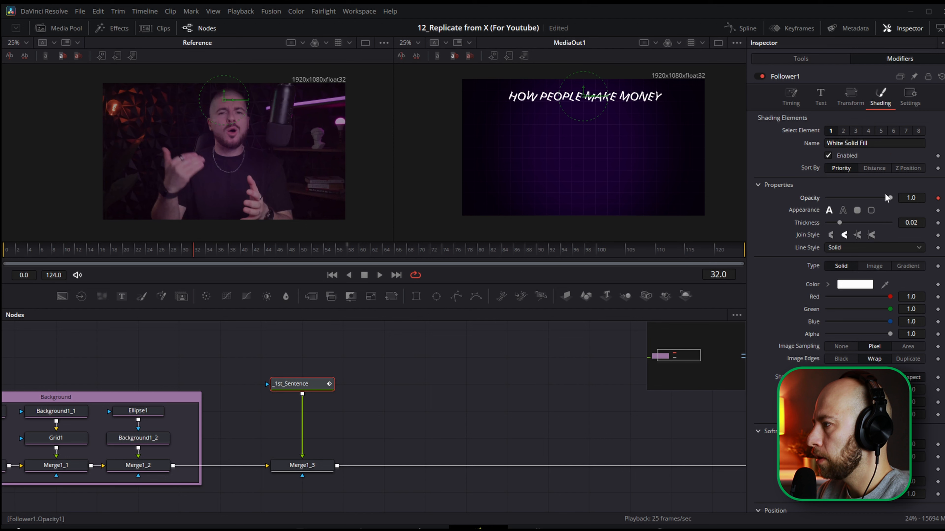
left_click_drag(890, 198, 807, 197)
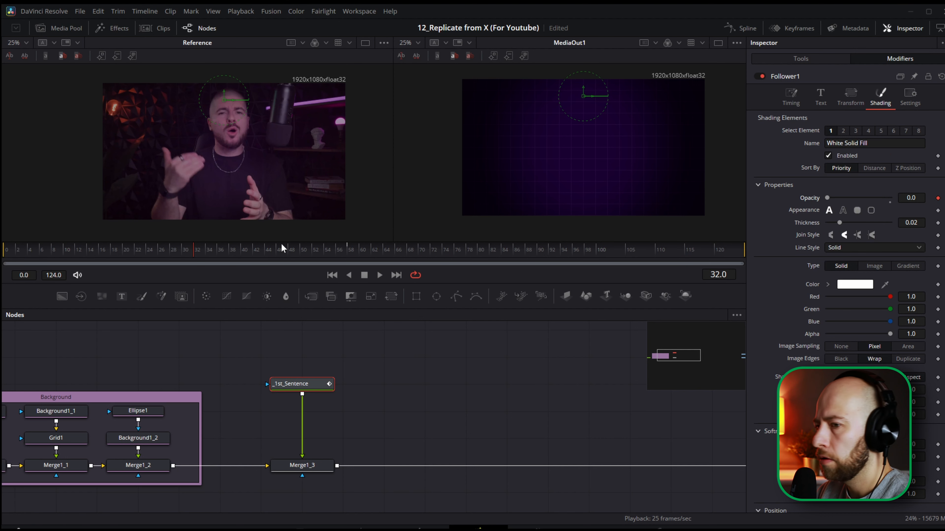
Go to frame 34 and set the Follower's shading opacity to 1.0.
left_click(728, 275)
type("+2")
key("Return")
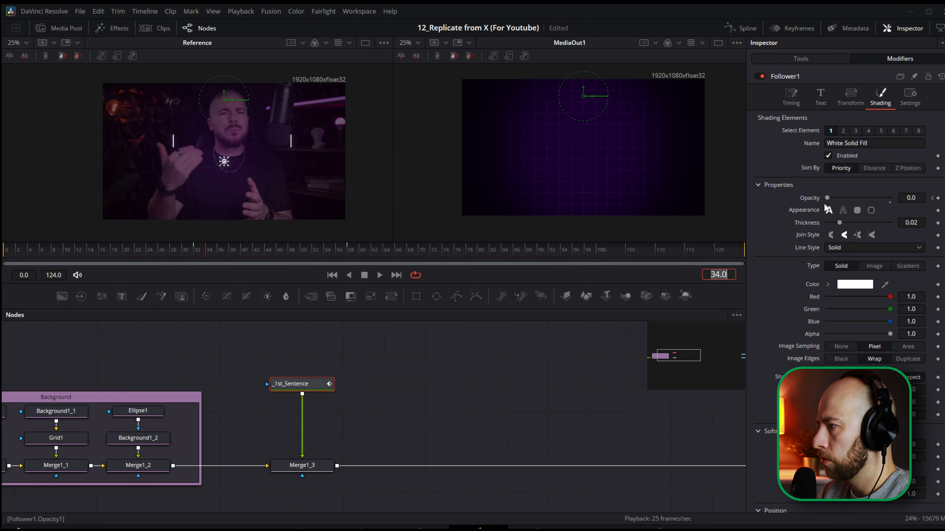
left_click_drag(827, 198, 890, 198)
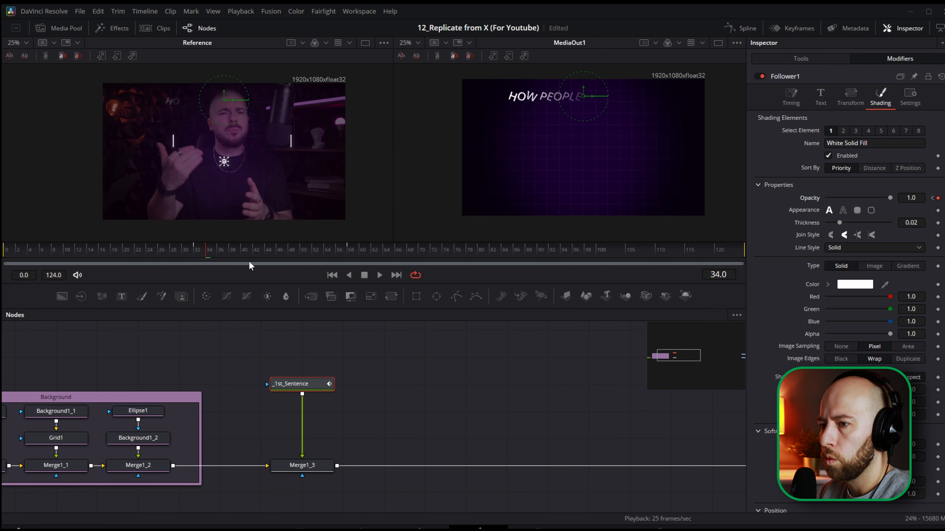
left_click_drag(250, 258, 225, 257)
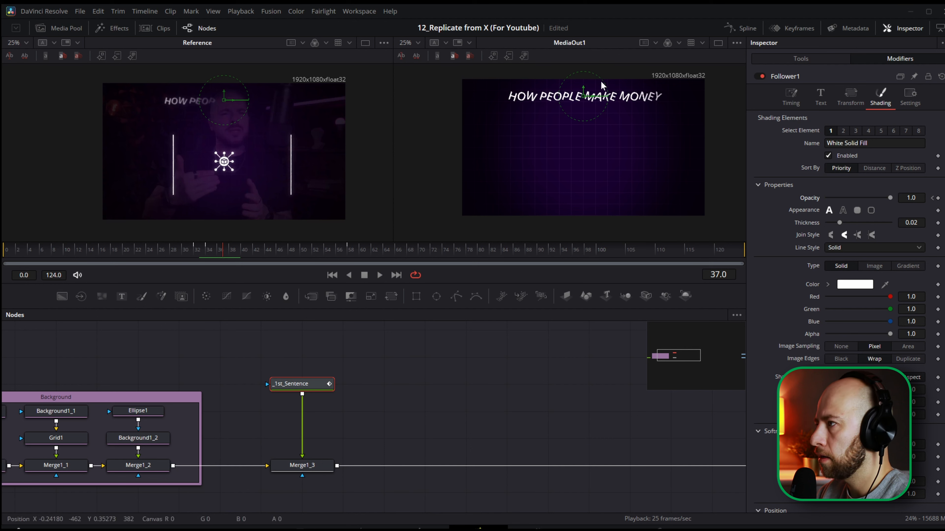
Display the _1st_Sentence keyframes and shift both opacity keyframes two frames later, to frames 34 and 36.
left_click(790, 30)
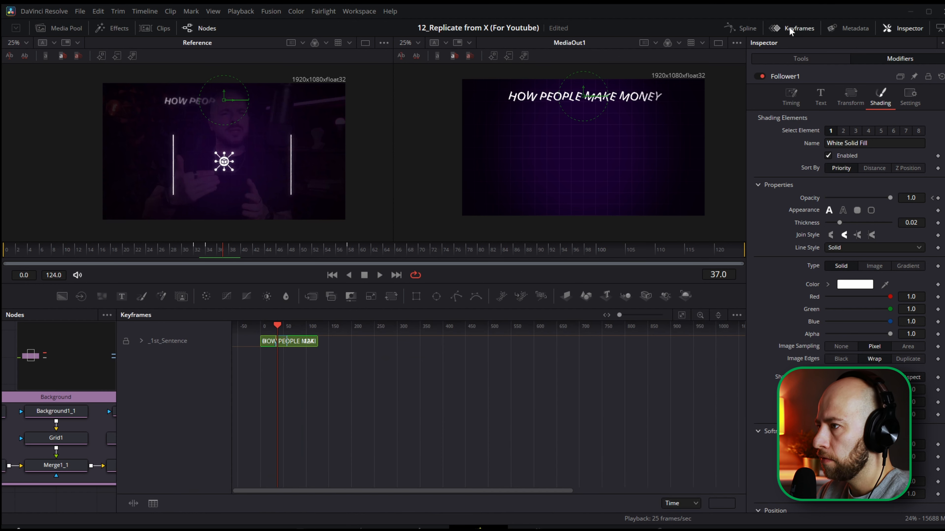
left_click(141, 341)
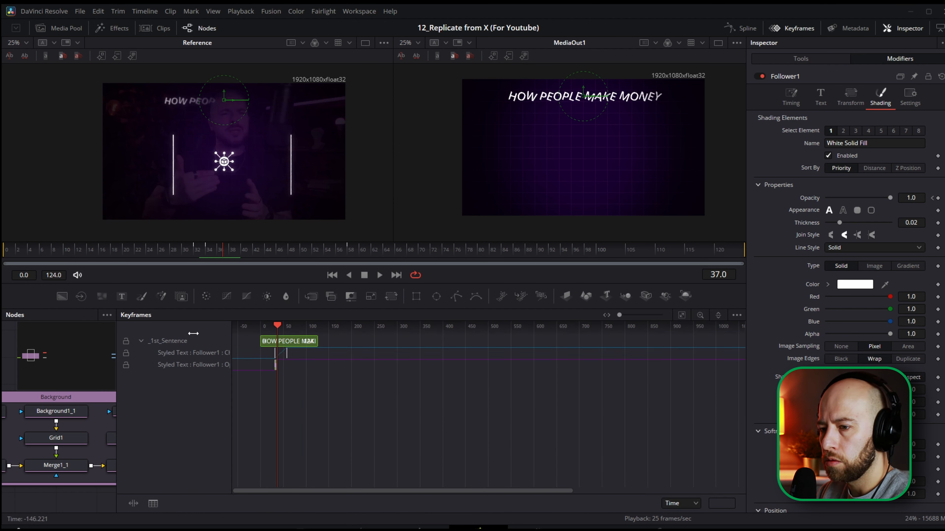
left_click(682, 316)
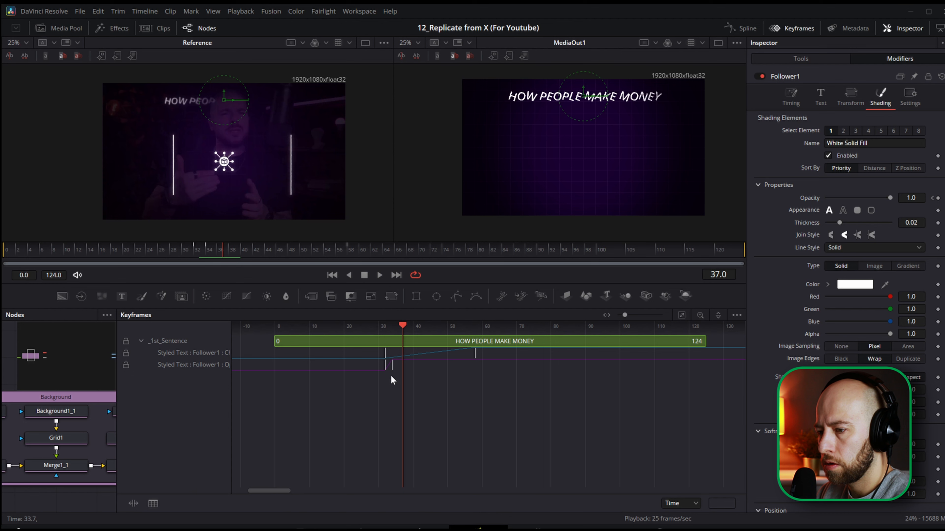
left_click_drag(380, 365, 393, 371)
left_click(197, 252)
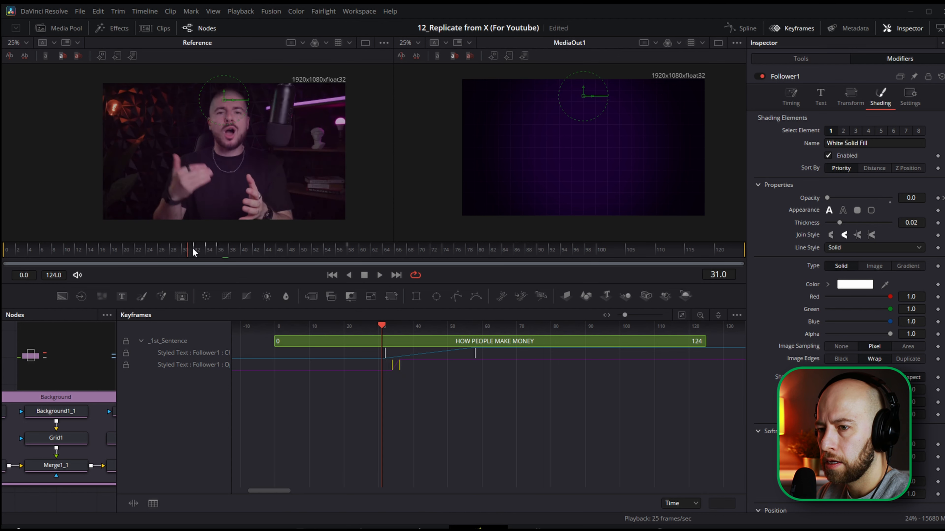
left_click_drag(197, 252, 234, 249)
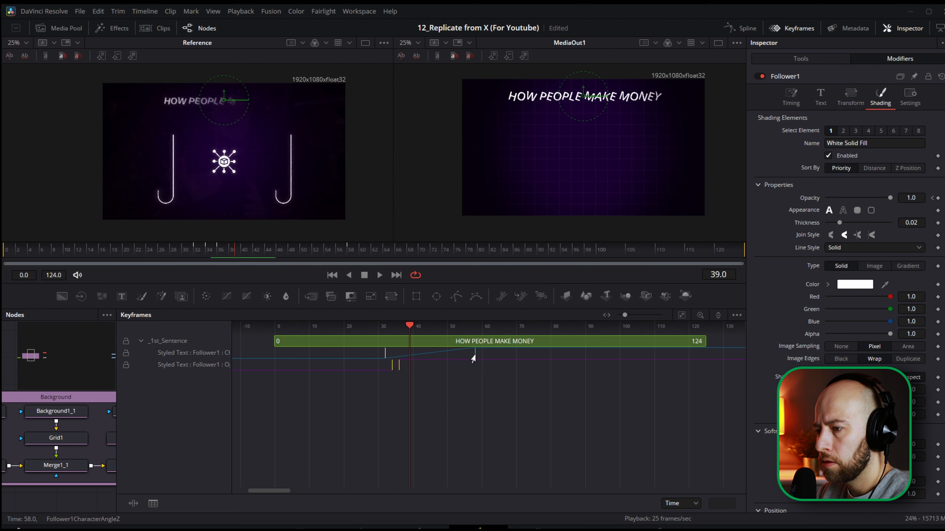
Move the last character Z rotation keyframe of _1st_Sentence to frame 62 and close the keyframe view.
left_click(474, 357)
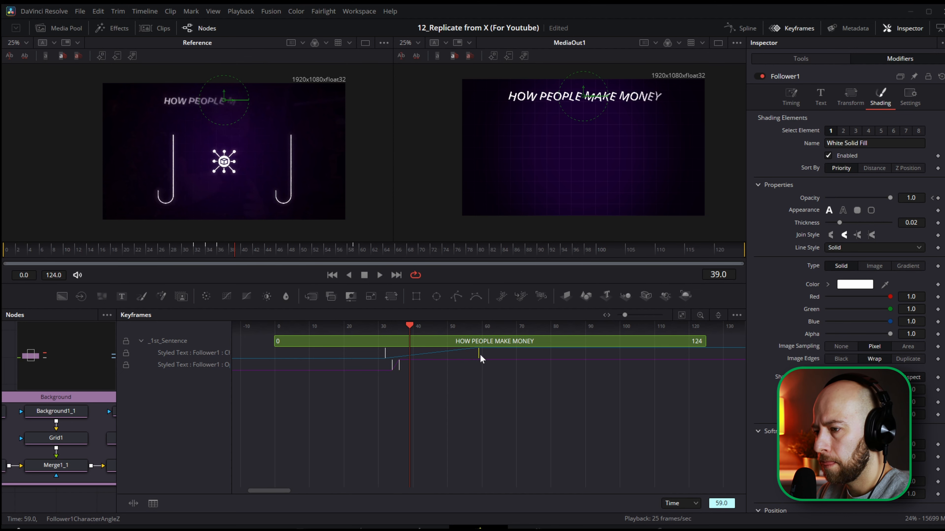
left_click_drag(238, 250, 194, 249)
key("shift+F7")
left_click(745, 29)
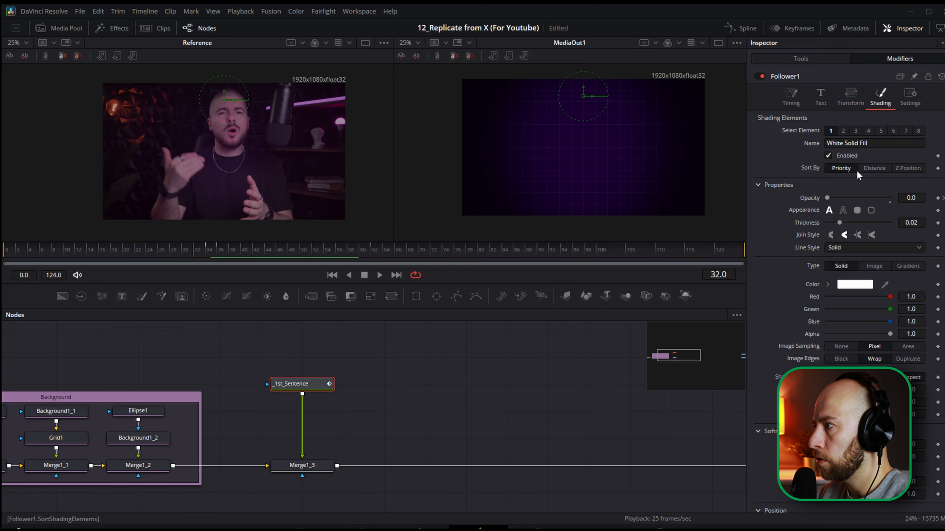
Set the Follower's delay between characters to 0.78 and compare the title's timing with the reference.
left_click(239, 254)
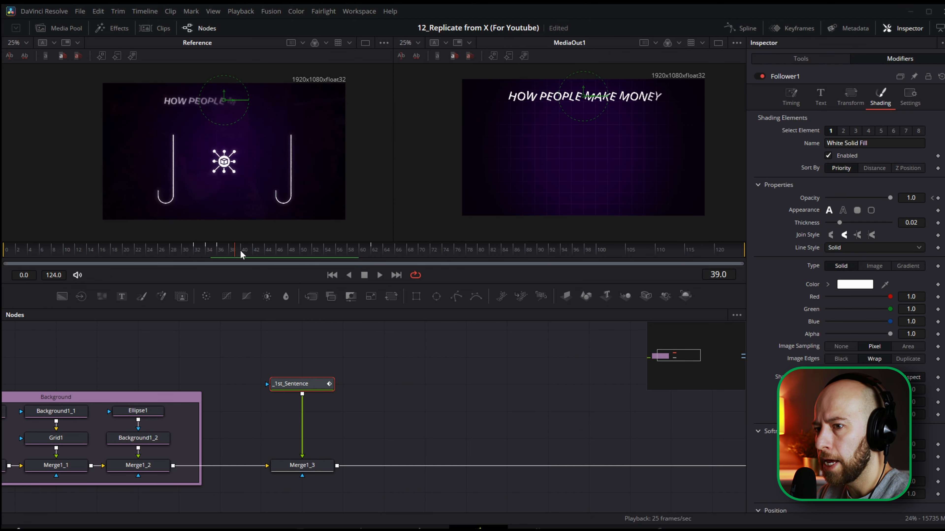
left_click_drag(241, 254, 314, 257)
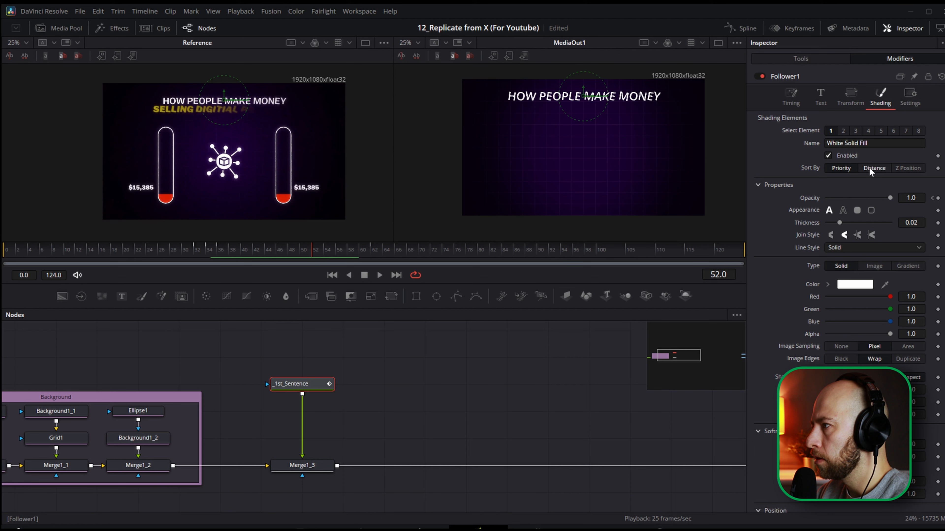
left_click(791, 97)
mouse_move(911, 157)
left_mouse_down()
mouse_move(932, 156)
mouse_move(922, 157)
left_mouse_up()
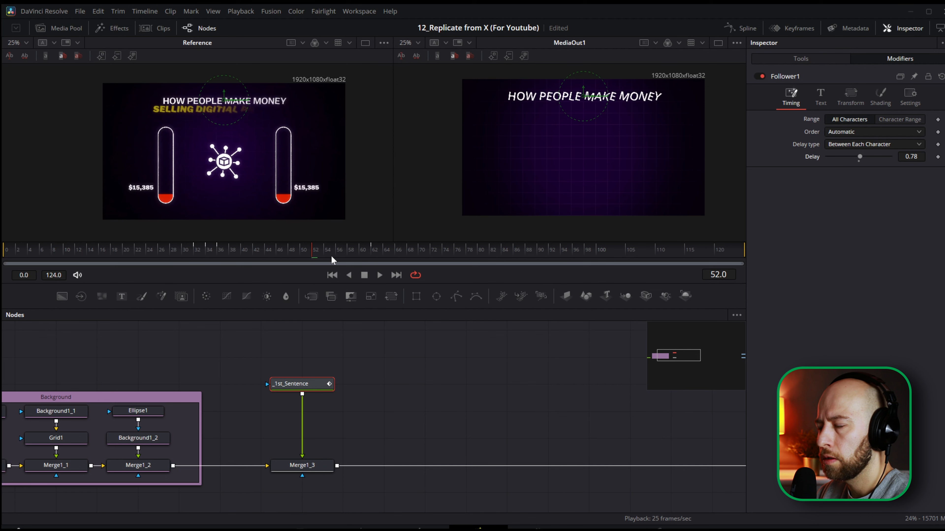
left_click_drag(312, 250, 375, 252)
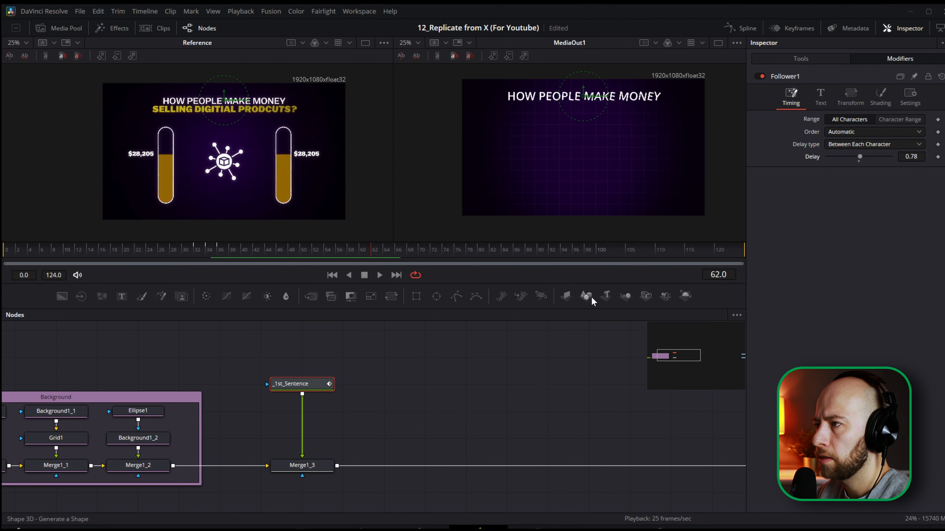
left_click(378, 250)
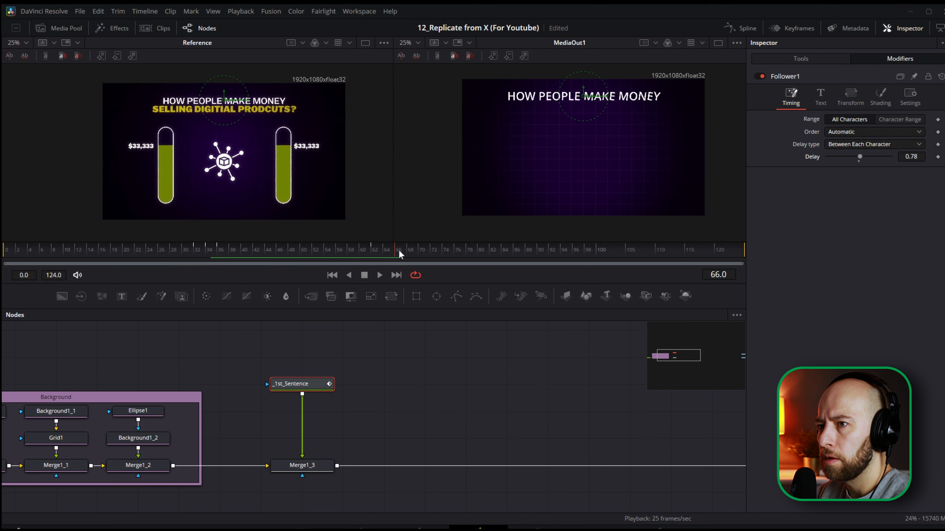
Go to frame 56 and reduce the _1st_Sentence text size to 0.0707.
left_click(336, 250)
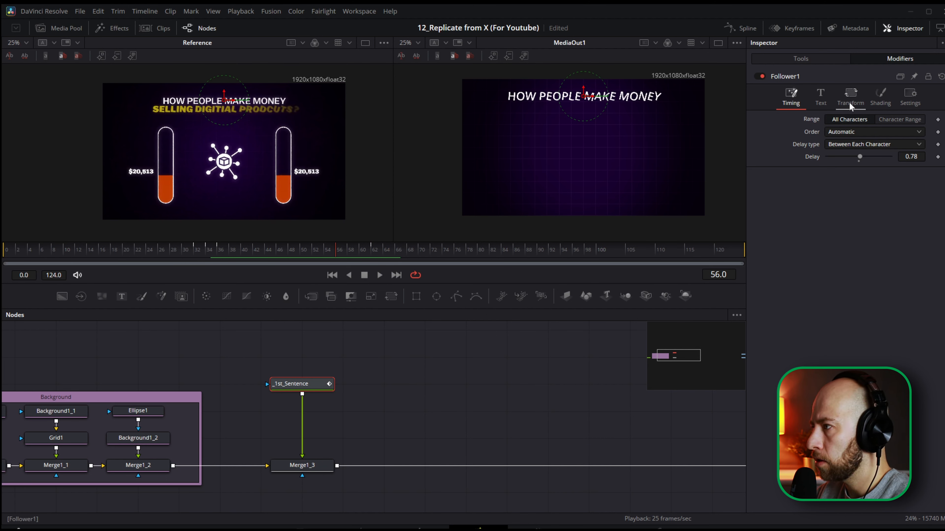
left_click(811, 59)
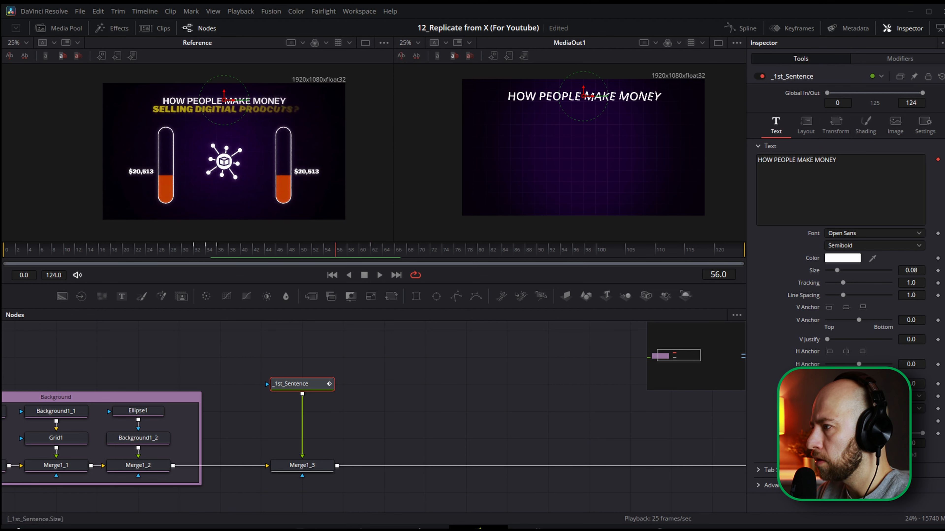
left_click_drag(911, 271, 877, 270)
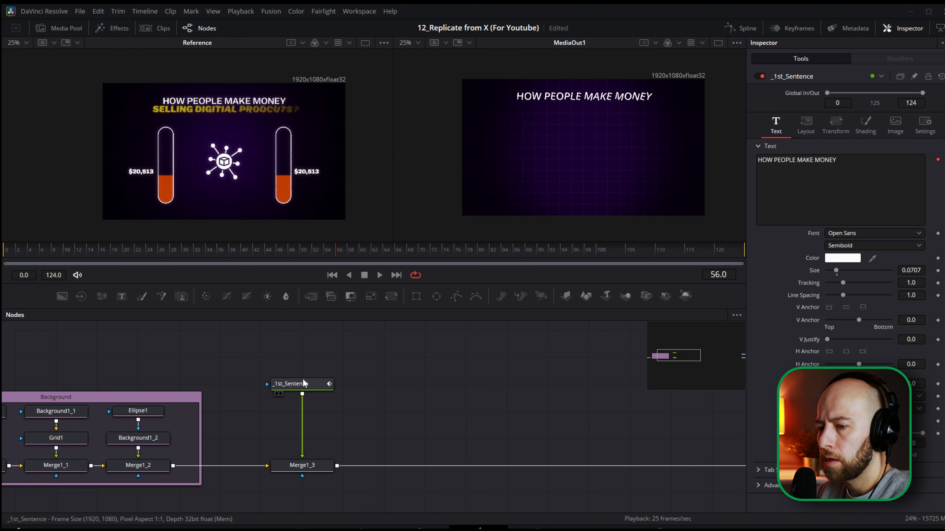
Duplicate the _1st_Sentence node beside the original and rename the copy _2ND_Sentence.
left_click(388, 386)
key("ctrl+v")
key("F2")
key("End")
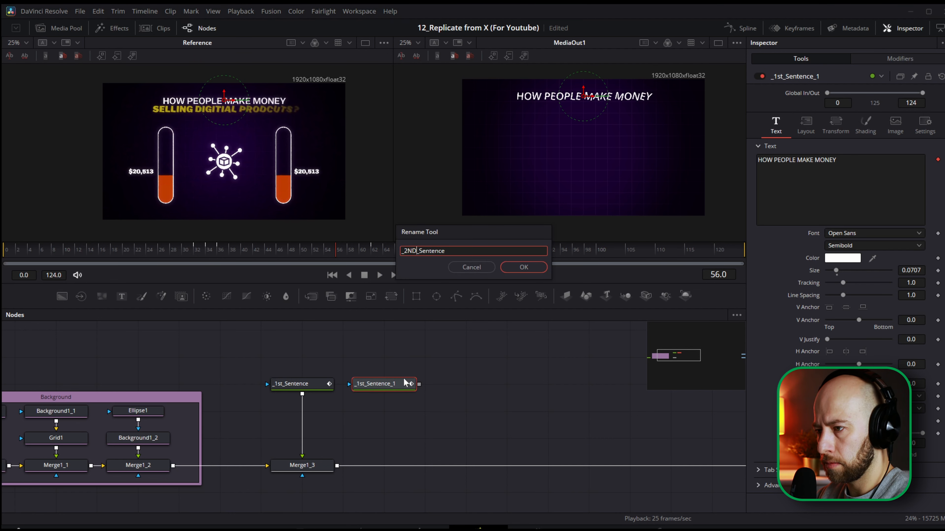
key("Return")
Merge _2ND_Sentence over the output of Merge1_3 and select the new text node.
left_click_drag(419, 385, 390, 427)
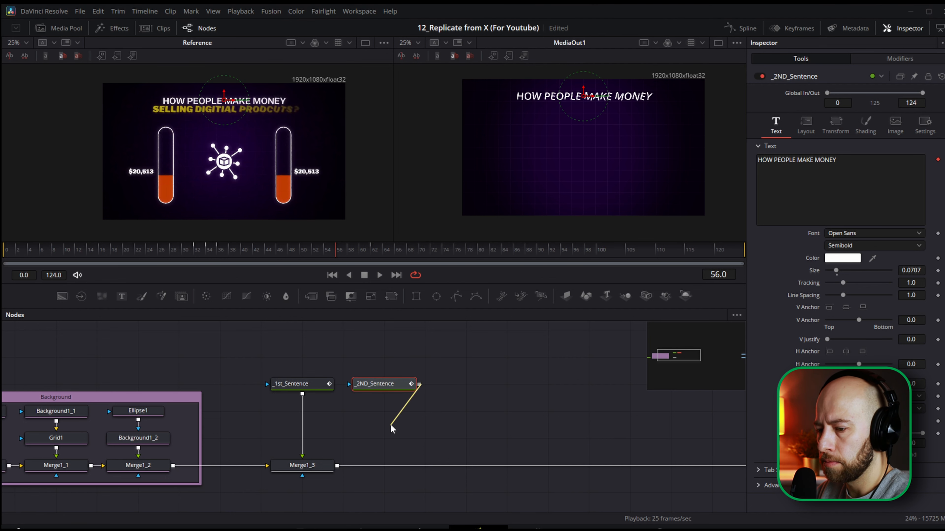
left_click_drag(339, 464, 339, 464)
left_click(379, 382)
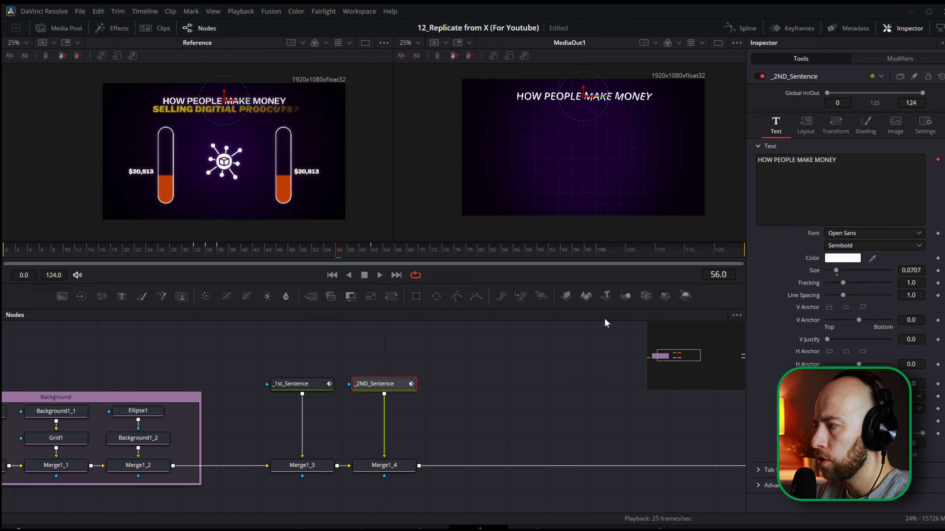
Set the _2ND_Sentence text color to the custom yellow #fdd30f.
left_click(840, 261)
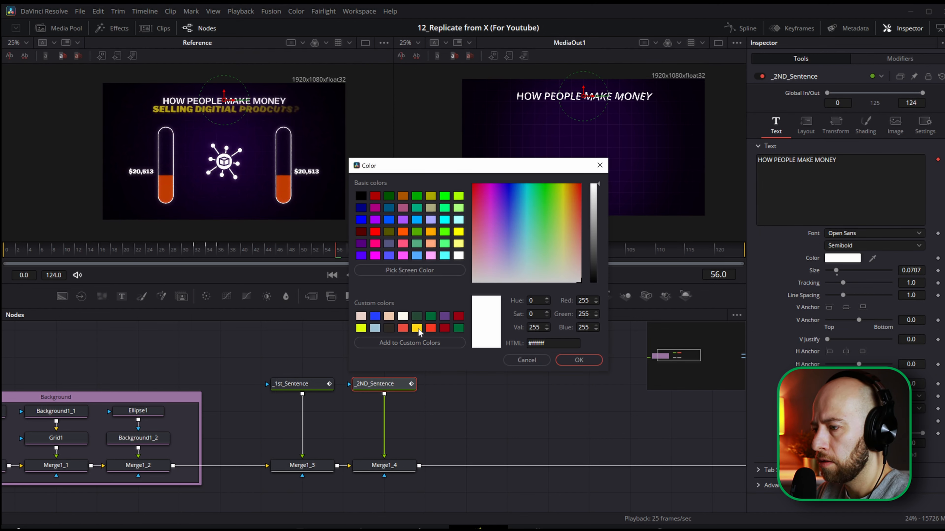
left_click(417, 329)
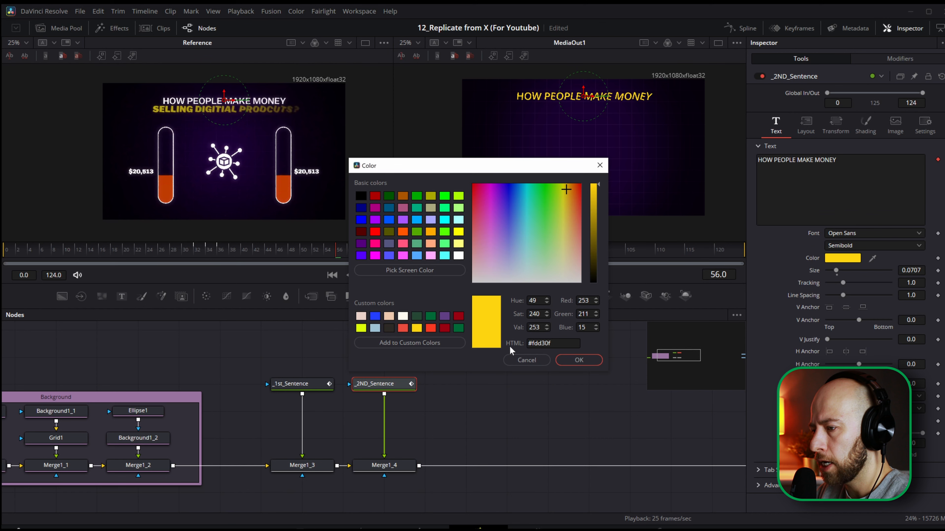
left_click(580, 360)
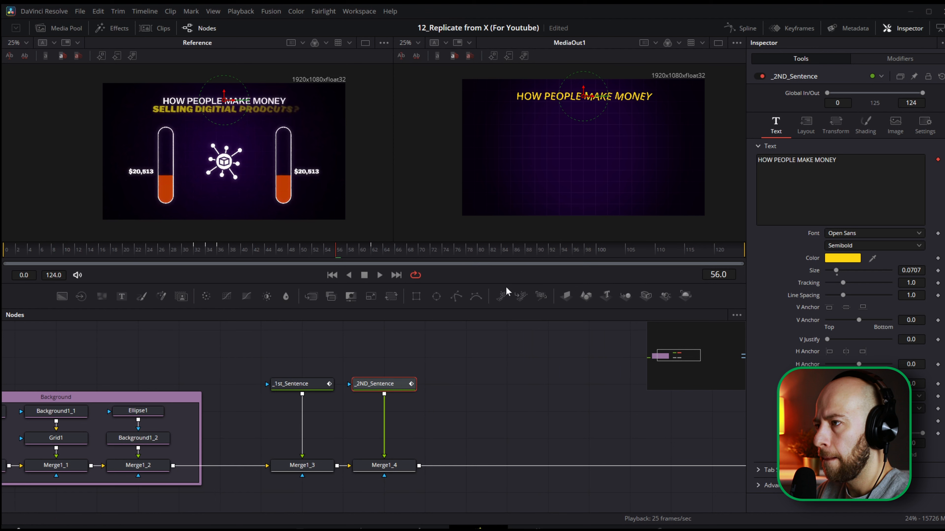
Replace the _2ND_Sentence text with "SELLING DIGITAL PRODUCTS?" and set its font style to Extrabold.
left_click_drag(846, 161, 747, 159)
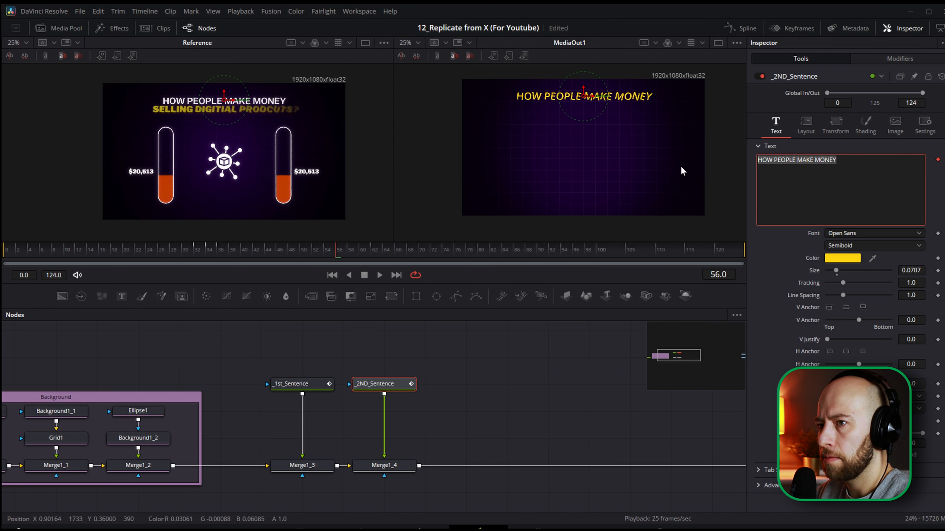
left_click_drag(341, 247, 365, 252)
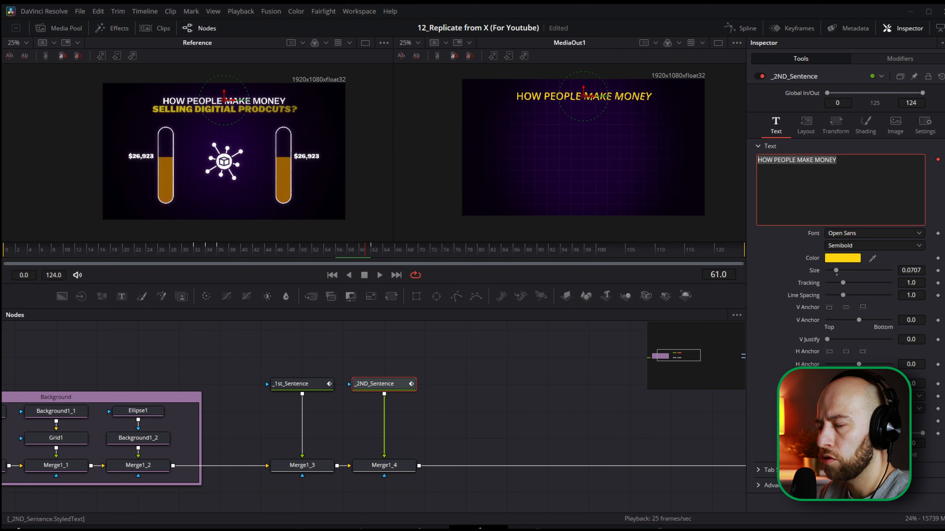
type("SELLING DIGITAL PRODUCTS?")
left_click(841, 247)
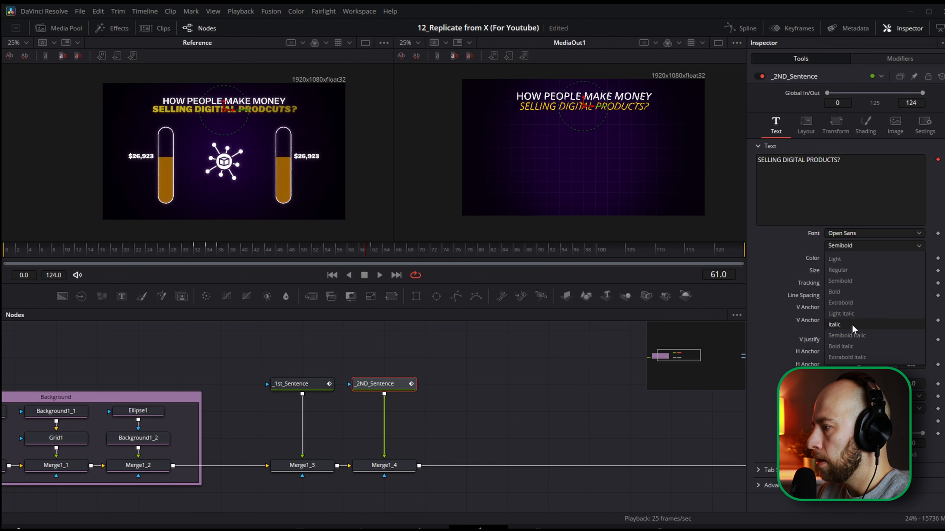
left_click(845, 303)
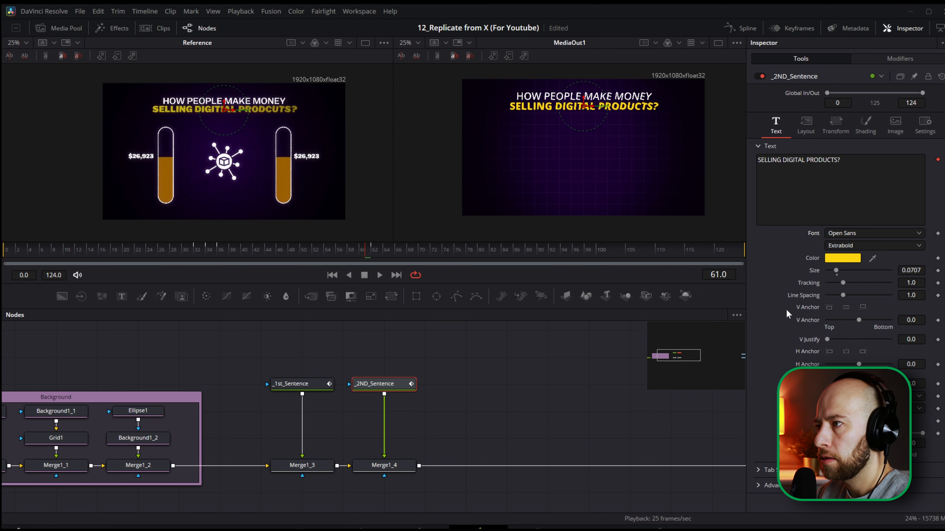
Display the keyframes of both sentence nodes together, fitted to the view, with the _2ND_Sentence tracks expanded.
left_click(796, 28)
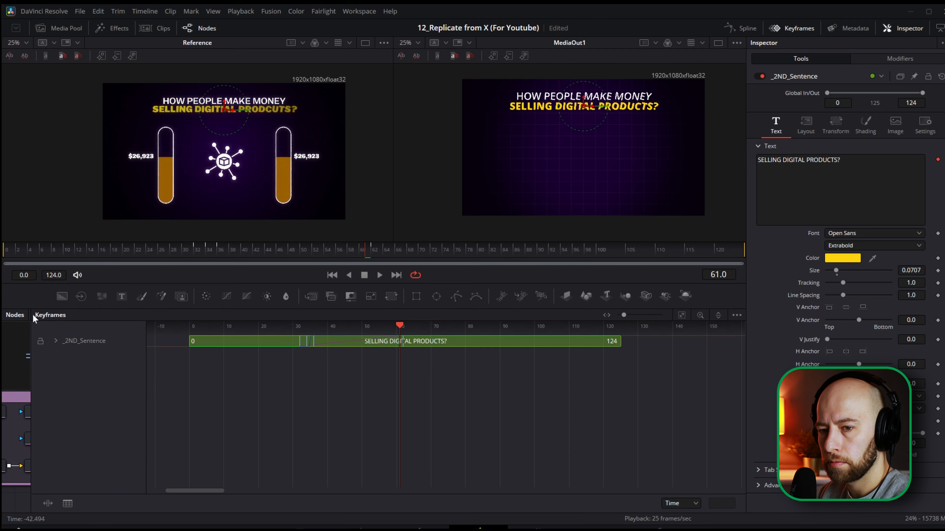
left_click_drag(32, 315, 358, 315)
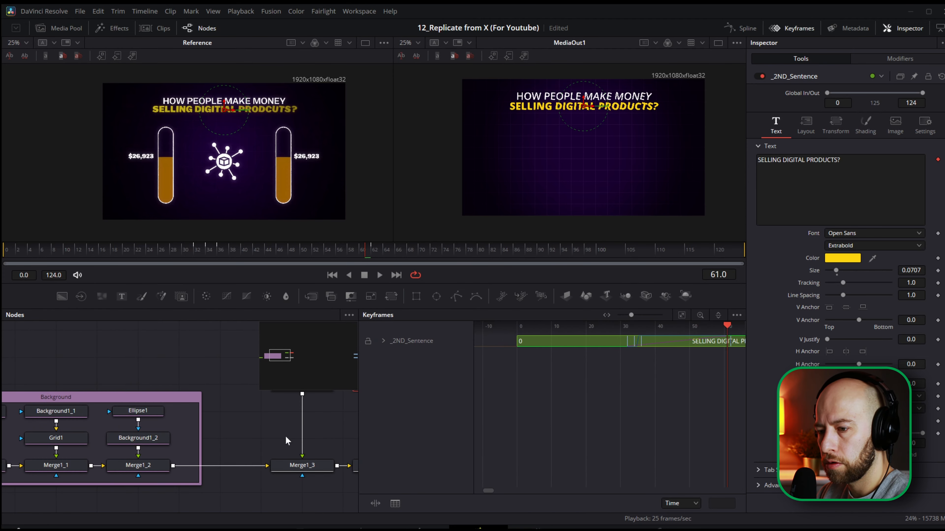
scroll(286, 441, "right", 5)
left_click(93, 346)
left_click_drag(64, 355, 139, 388)
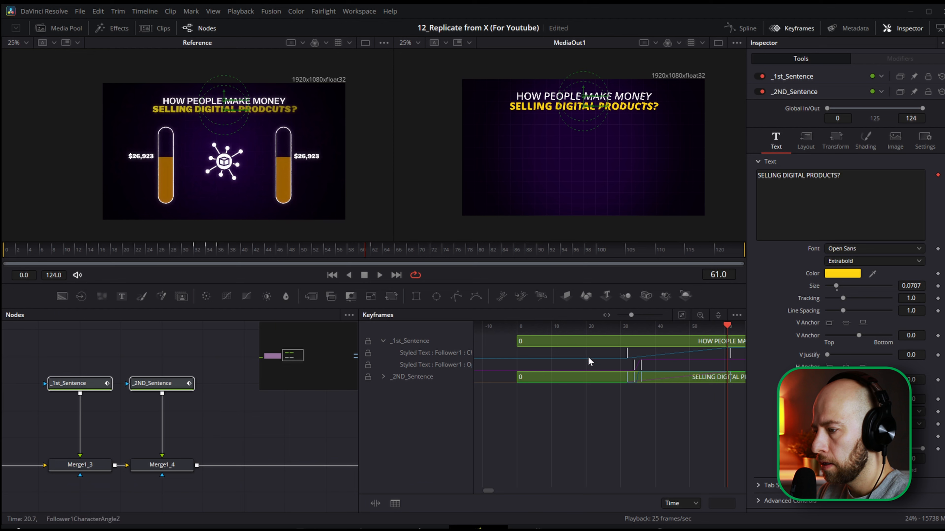
left_click(682, 315)
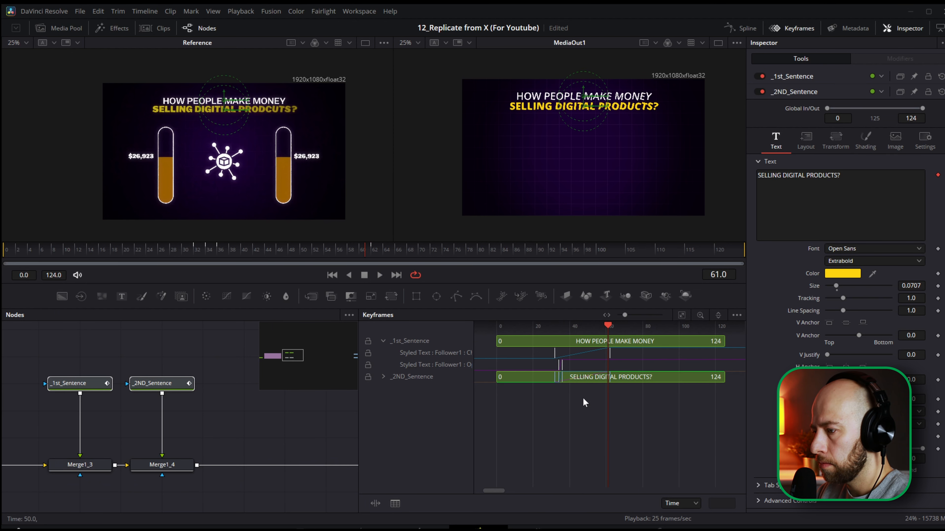
left_click(383, 377)
Select all _2ND_Sentence animation keyframes and shift them later so they start at frame 42.
left_click_drag(640, 438, 549, 385)
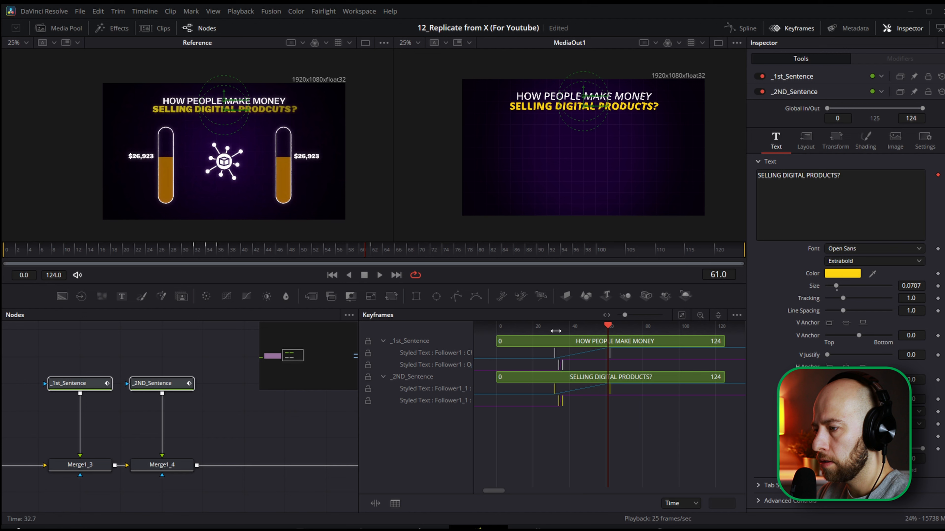
mouse_move(261, 247)
left_mouse_down()
mouse_move(212, 251)
mouse_move(272, 260)
mouse_move(253, 262)
left_mouse_up()
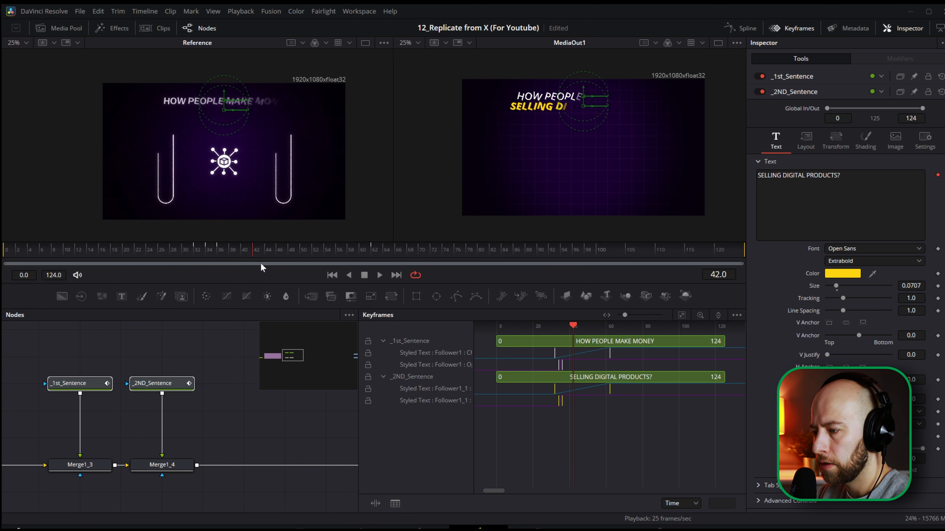
left_click_drag(551, 393, 572, 397)
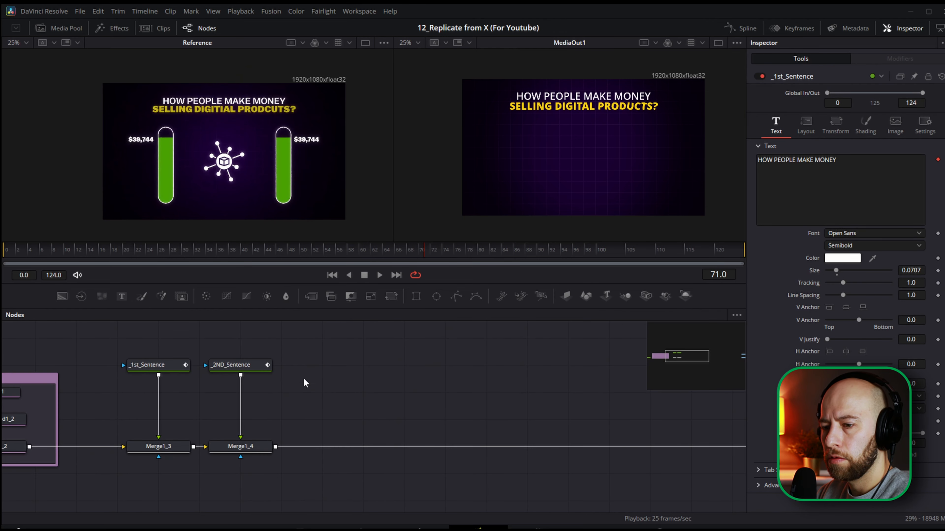
Add an Underlay behind the two sentence nodes and their Merge1_3 and Merge1_4 nodes.
scroll(304, 379, "down", 2)
left_click_drag(309, 383, 328, 393)
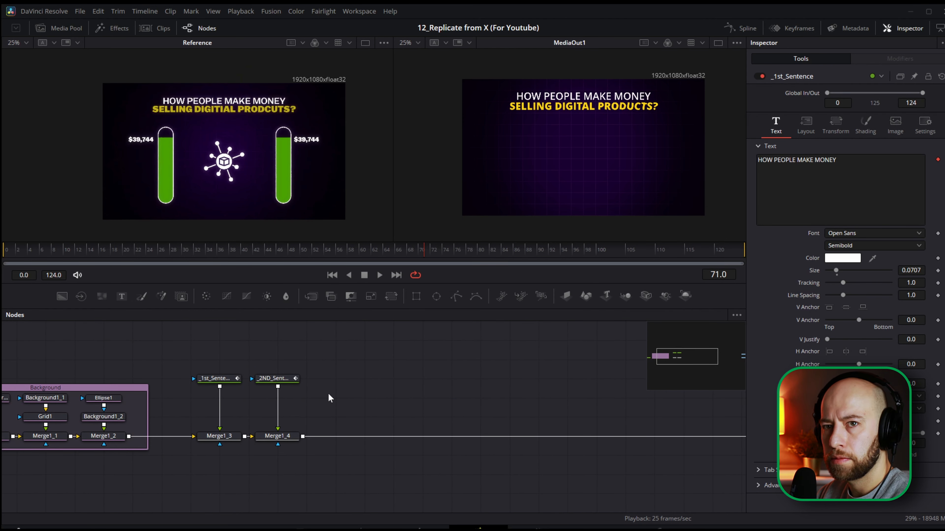
left_click_drag(322, 346, 186, 454)
key("shift+space")
type("UNDER")
key("Return")
Color the underlay around the sentence nodes teal and rename it "sENTENCES".
left_click(303, 347)
right_click(294, 370)
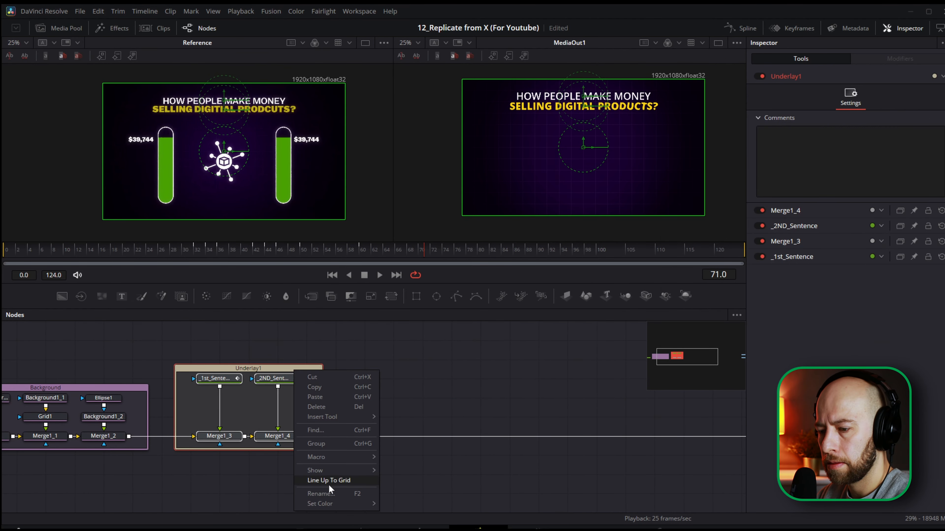
mouse_move(327, 505)
left_click(400, 440)
left_click(310, 324)
left_click(304, 366, "alt")
key("F2")
type("sENTENCES")
key("Return")
Reduce the _2ND_Sentence text size to 0.0691.
left_click(278, 378)
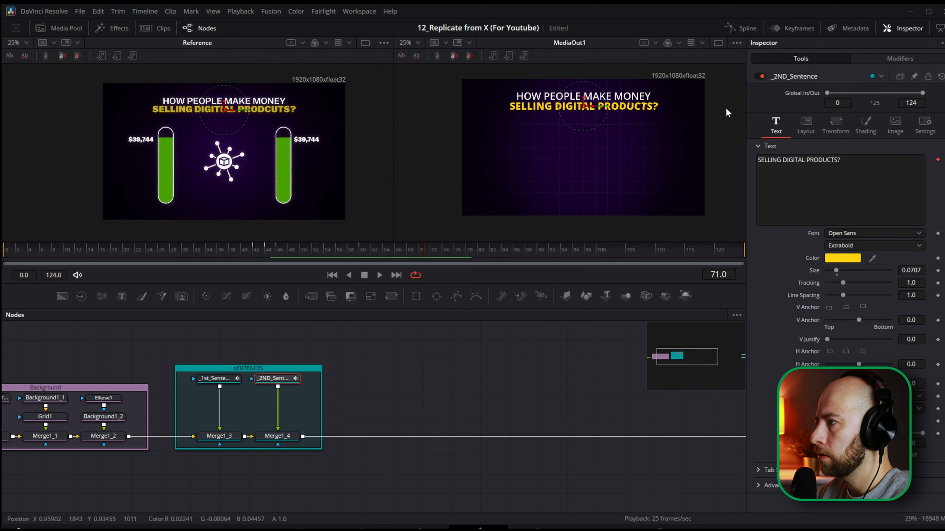
left_click_drag(911, 270, 905, 270)
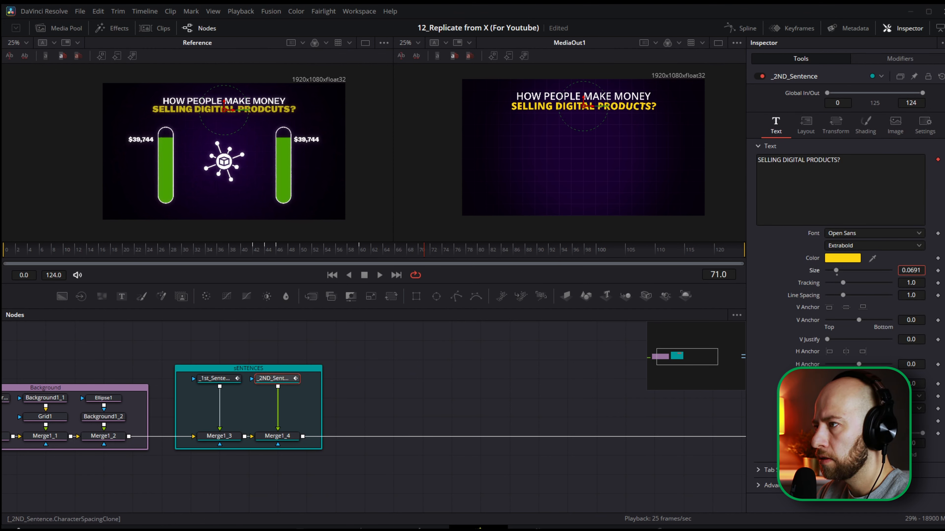
left_click(494, 330)
Go to frame 32 and add two Background nodes beside the sentences group.
left_click(442, 250)
left_click_drag(402, 250, 240, 252)
left_click_drag(215, 249, 198, 250)
left_click_drag(468, 419, 396, 407)
left_click_drag(61, 297, 325, 361)
left_click_drag(62, 297, 384, 357)
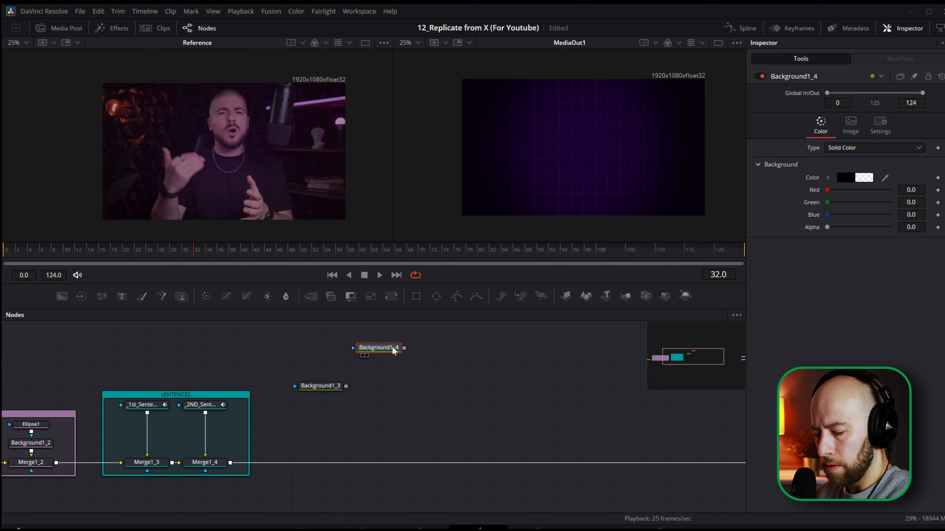
Rename the upper Background node "wHITE_bACKGROUND", merge it over Background1_3, and merge the result into the main chain after Merge1_4.
key("F2")
type("wHIT")
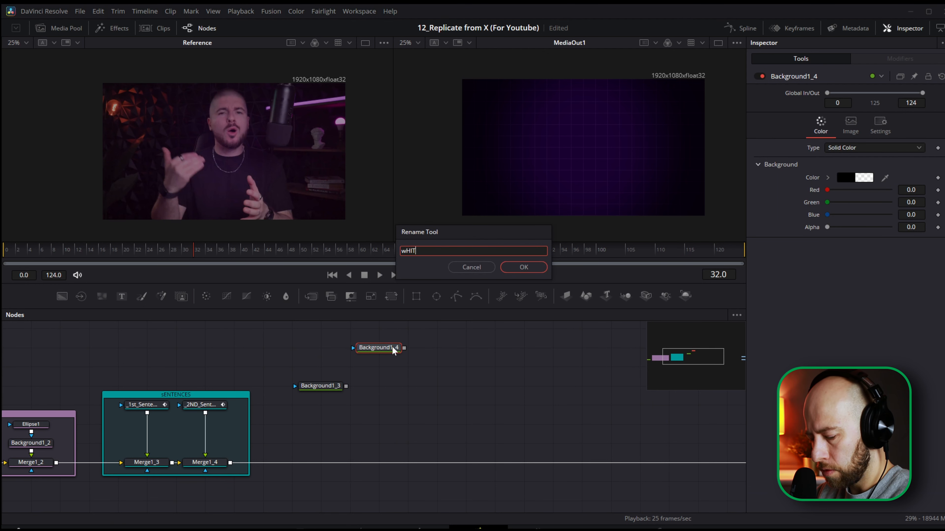
type("E_bACKGROUND")
key("Return")
left_click_drag(405, 348, 346, 386)
left_click_drag(385, 362, 221, 501)
Set the wHITE_bACKGROUND color to opaque white, with red, green, blue and alpha at 1.0.
left_click(378, 377)
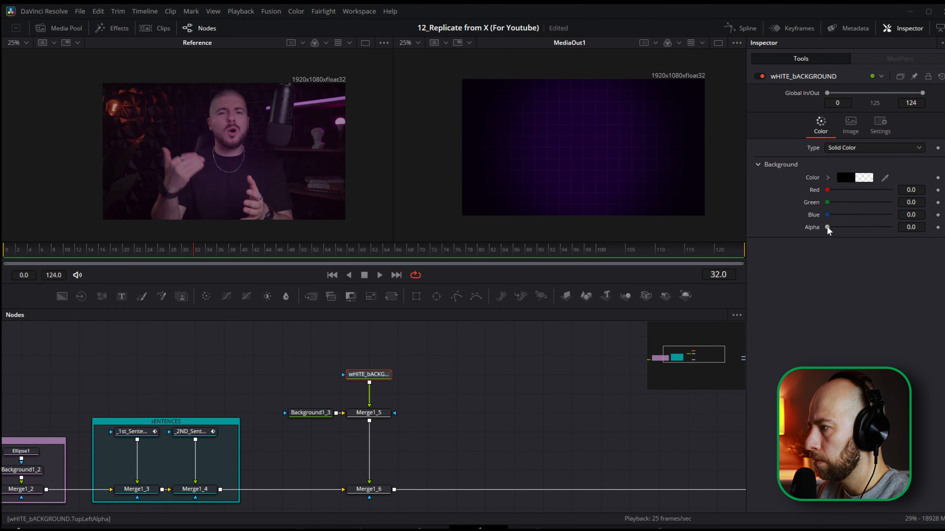
left_click(828, 177)
left_click_drag(843, 211, 818, 190)
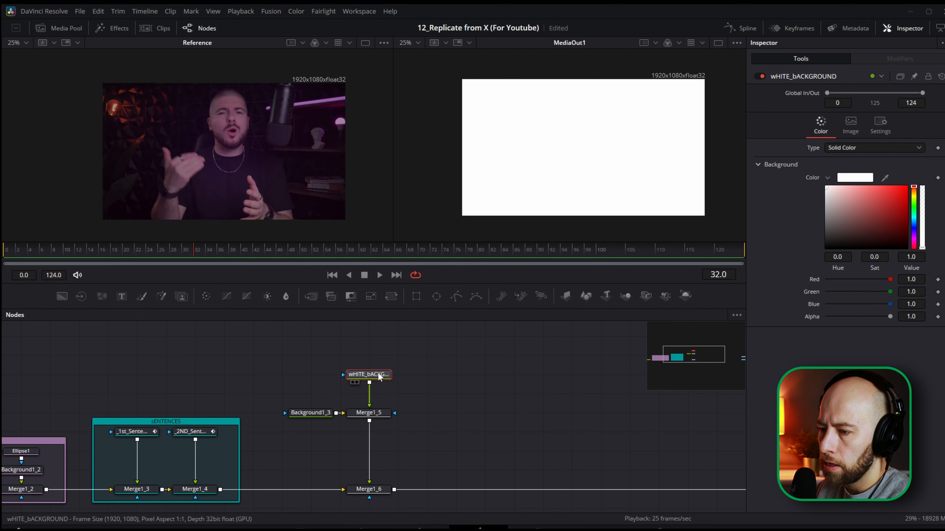
Mask wHITE_bACKGROUND with a Rectangle and move it to the reference's left bar position at frame 49, centered at about X 0.258, Y 0.405.
left_click(415, 297)
left_click(253, 256)
left_click_drag(584, 148, 525, 160)
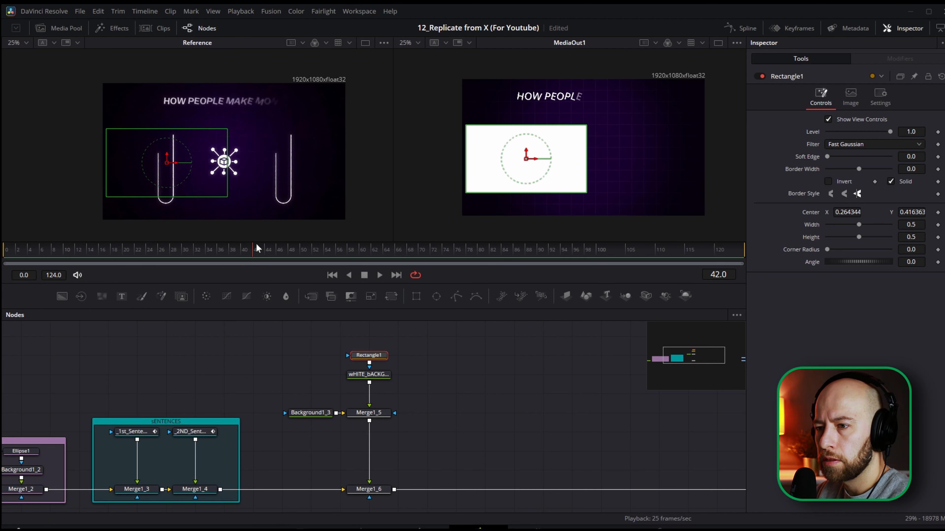
left_click_drag(260, 254, 297, 252)
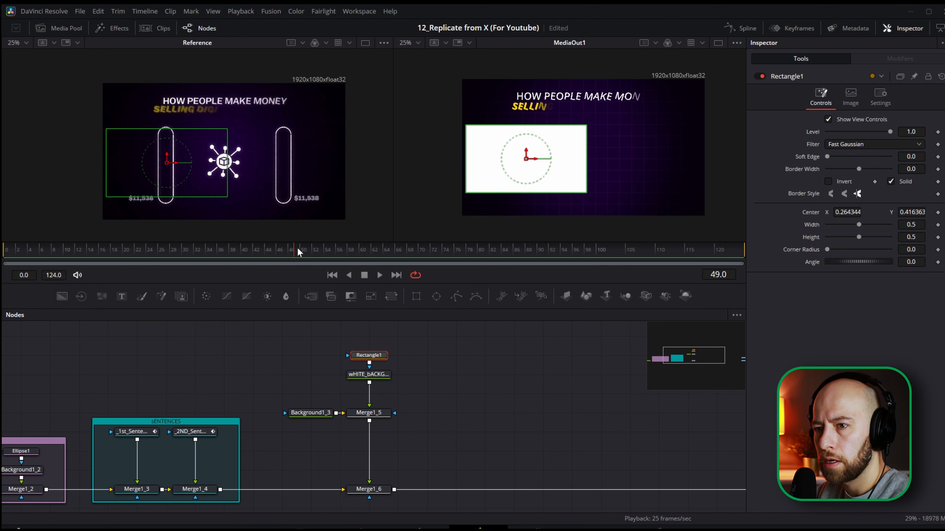
scroll(127, 135, "up", 1)
left_click_drag(188, 159, 162, 120)
left_click_drag(527, 160, 525, 164)
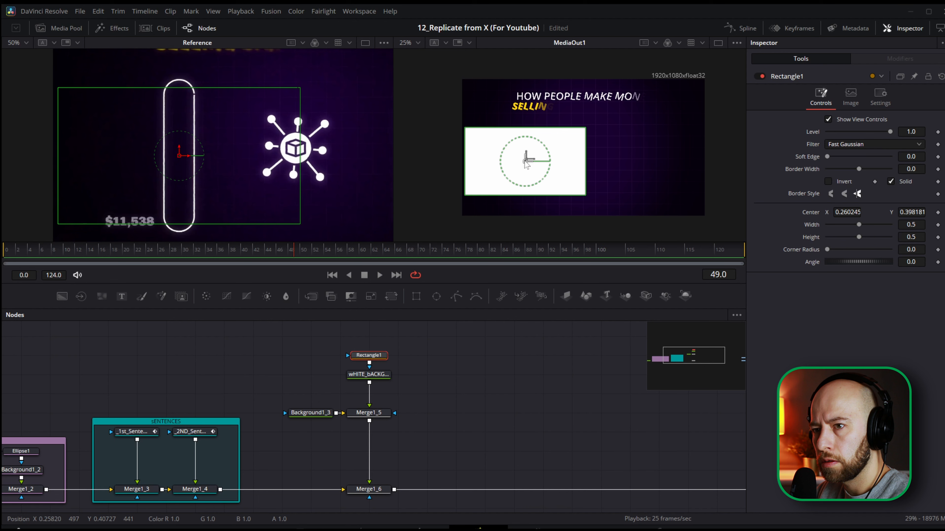
Make Rectangle1 a rounded outline: Solid off, border width 0.0026, width 0.062, height 0.562, center 0.259197, 0.397455, corner radius 1.0.
left_click(891, 182)
left_click_drag(911, 169, 920, 169)
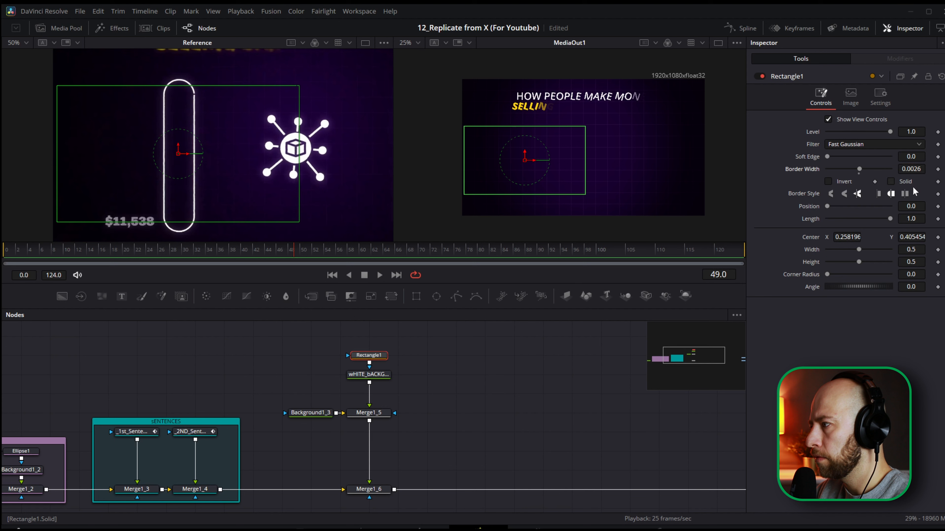
mouse_move(910, 249)
left_mouse_down()
mouse_move(847, 238)
mouse_move(910, 237)
mouse_move(909, 249)
left_mouse_up()
left_click_drag(911, 262, 915, 262)
left_click_drag(911, 237, 912, 262)
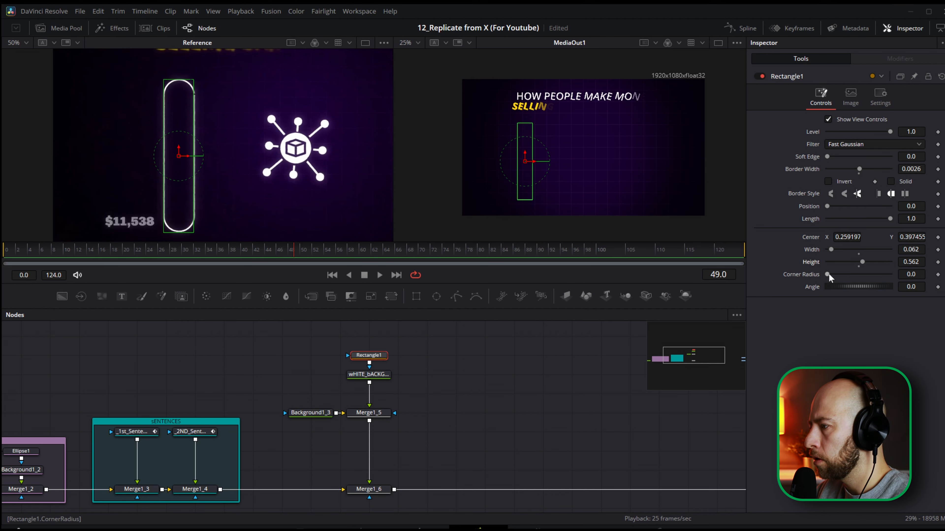
left_click_drag(828, 275, 892, 275)
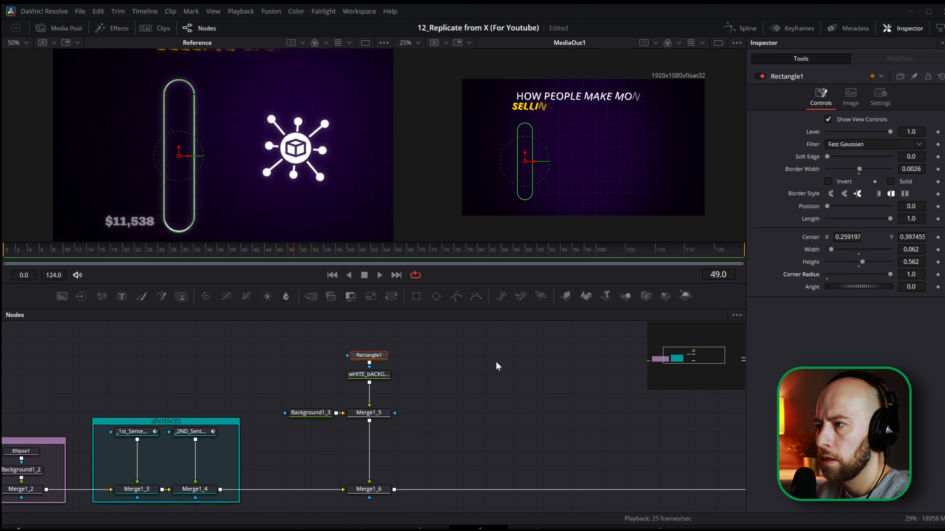
Try a partial write-on of the Rectangle1 outline with Position 0.48 and Length 0.669.
left_click(204, 250)
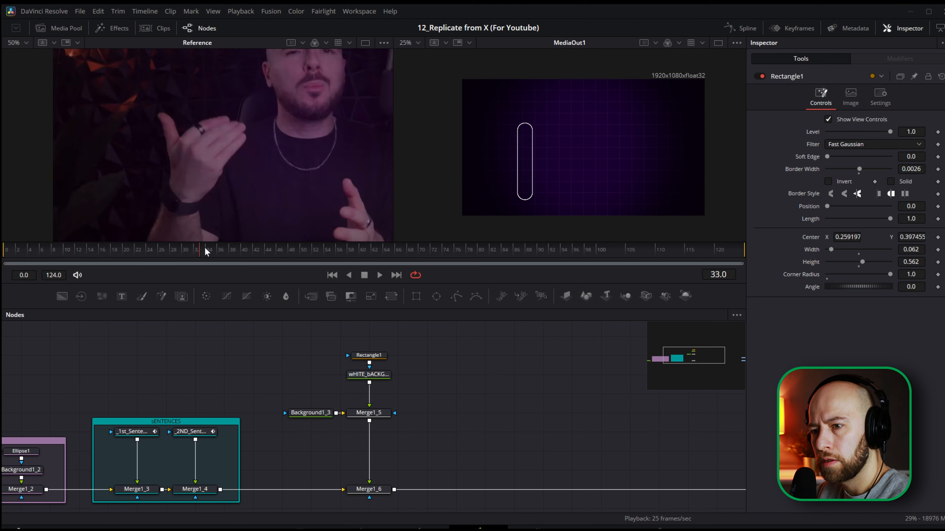
left_click(198, 252)
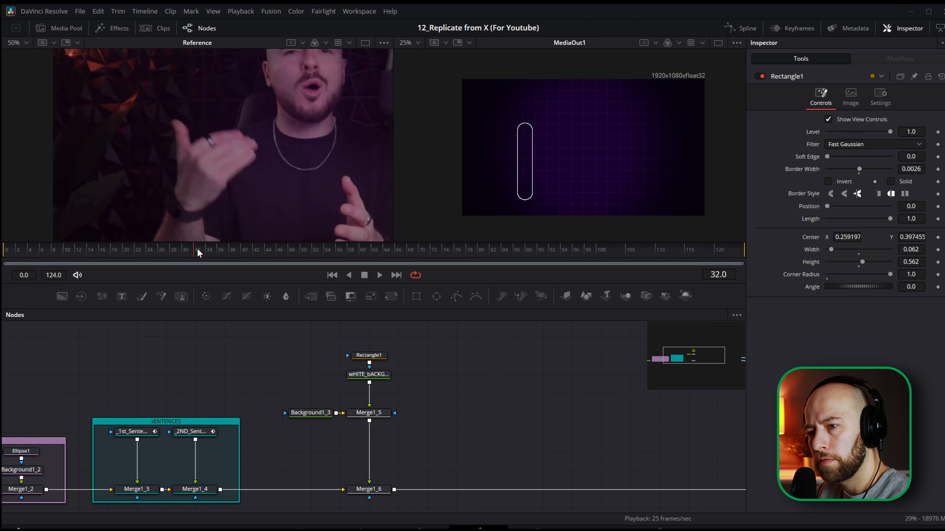
left_click_drag(199, 249, 206, 249)
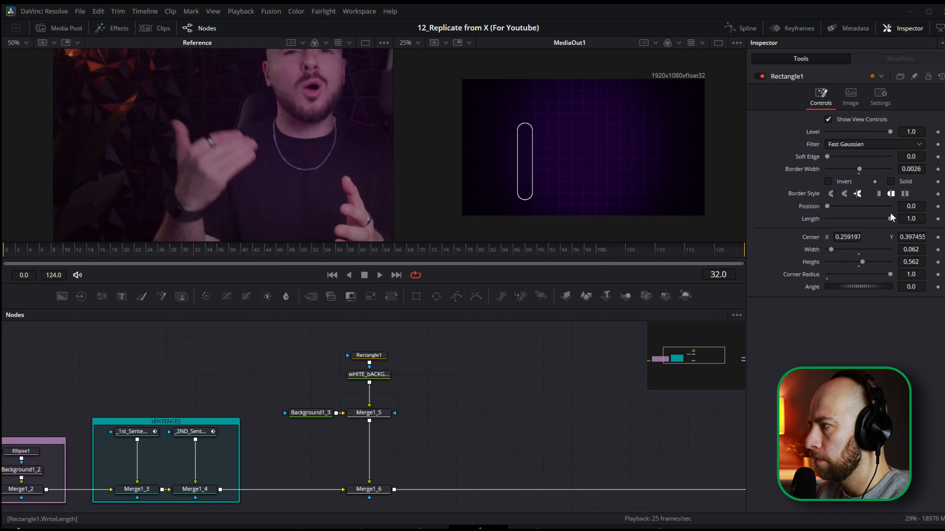
mouse_move(889, 220)
left_mouse_down()
mouse_move(831, 205)
mouse_move(856, 214)
left_mouse_up()
scroll(241, 205, "down", 3)
left_click(206, 253)
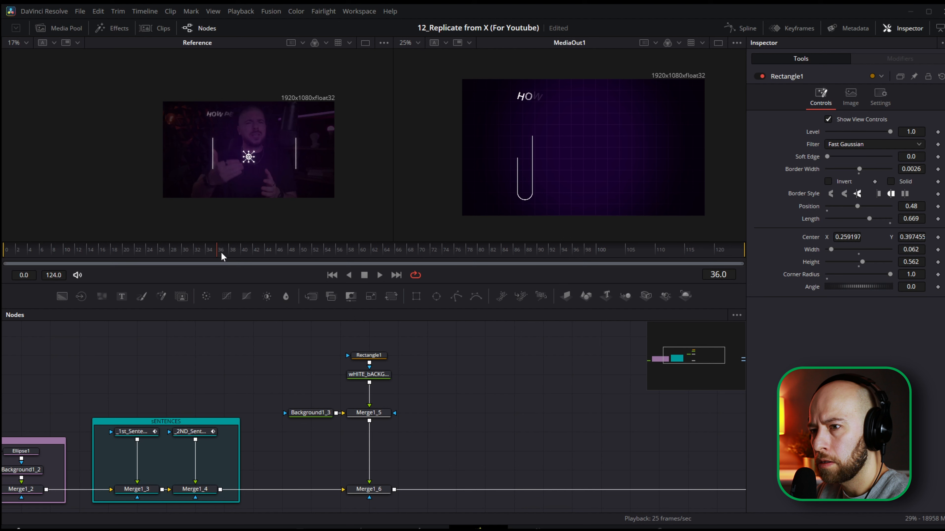
At frame 34, set Rectangle1's Position to 0.157 and Length to 0, and switch its outline ends to the flat cap style.
mouse_move(207, 257)
left_mouse_down()
mouse_move(220, 258)
mouse_move(207, 260)
mouse_move(210, 252)
left_mouse_up()
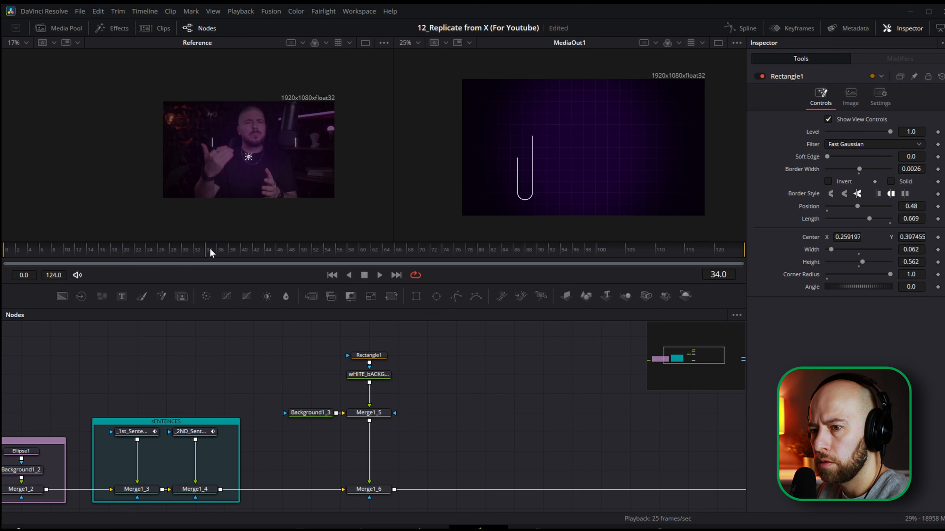
left_click_drag(870, 219, 837, 205)
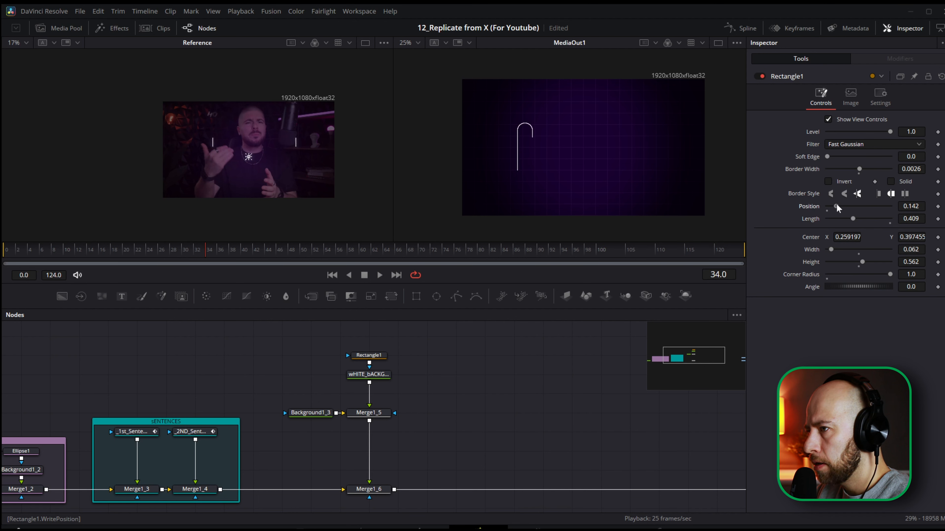
left_click(911, 219)
type("0.039")
key("Return")
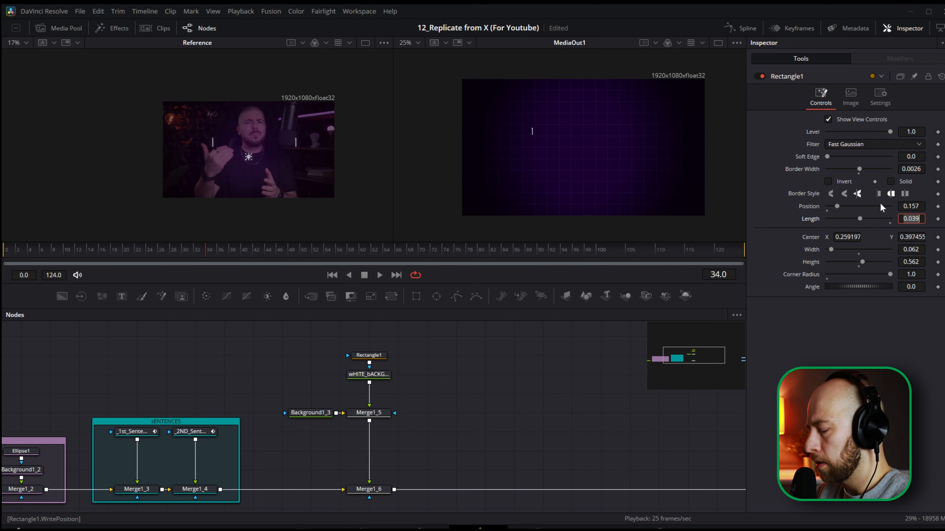
type("0")
key("Tab")
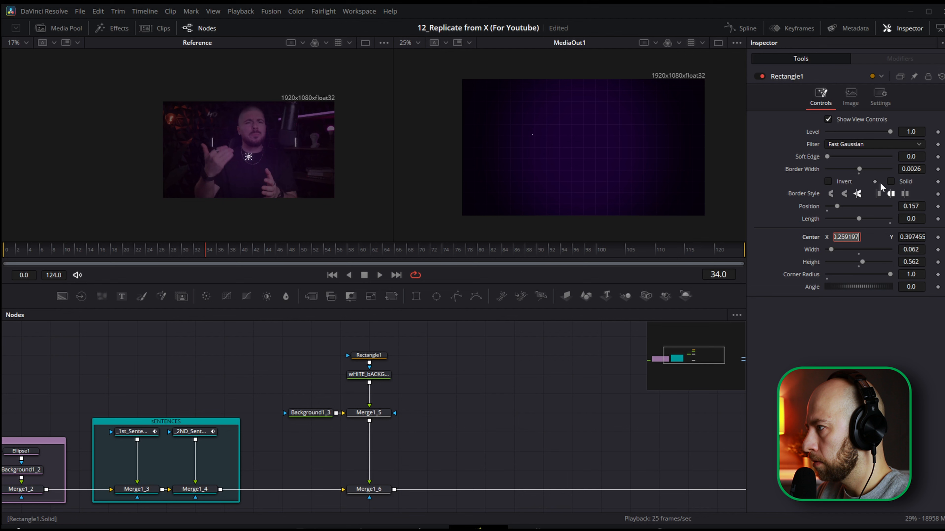
left_click(878, 195)
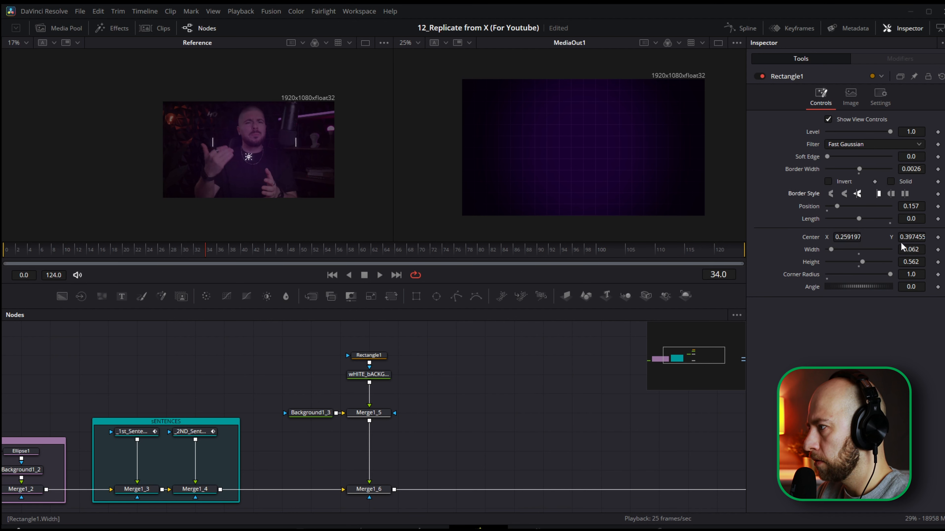
Keyframe Rectangle1's Length from 0 at frame 34 to -1.0 at frame 50, and turn off its view controls.
left_click(937, 220)
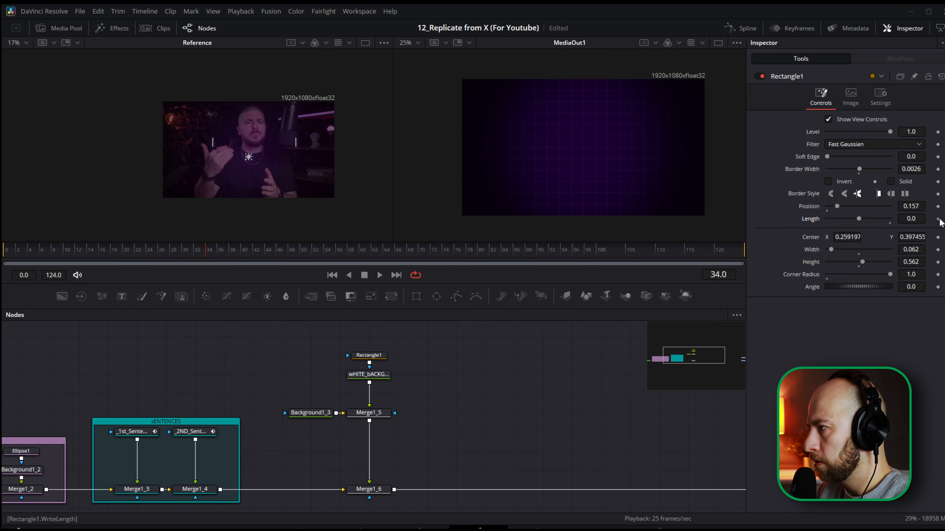
left_click_drag(213, 253, 302, 255)
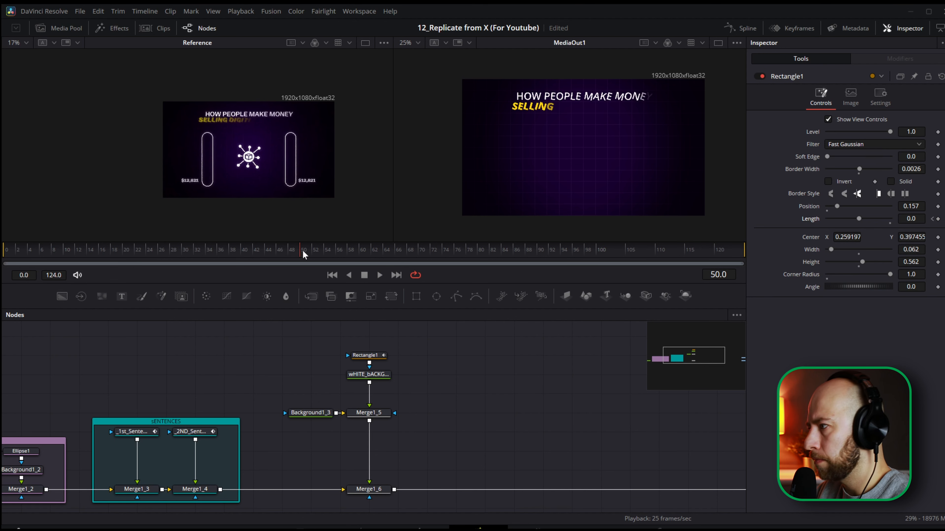
left_click_drag(859, 219, 827, 219)
left_click(828, 119)
Fit Rectangle1's Length curve in the Spline editor, smooth both keyframes and show their ease values.
left_click(741, 28)
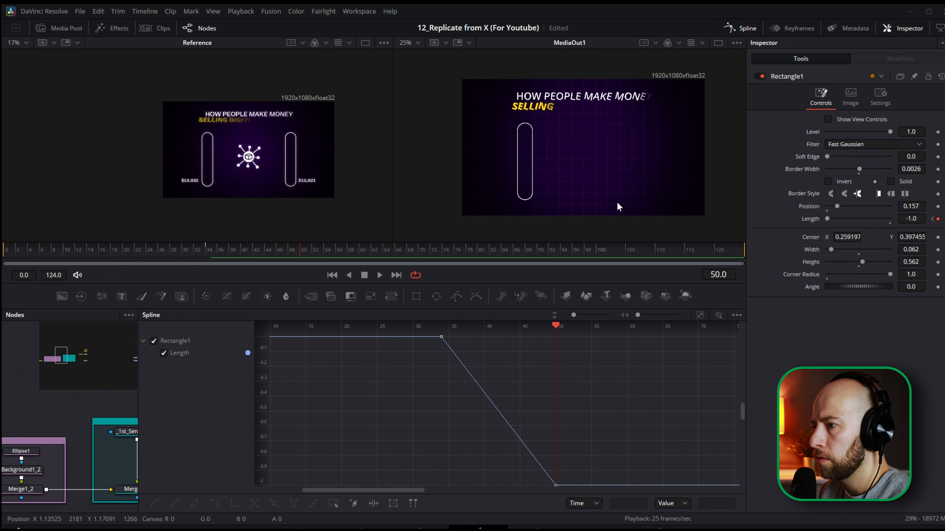
left_click(699, 315)
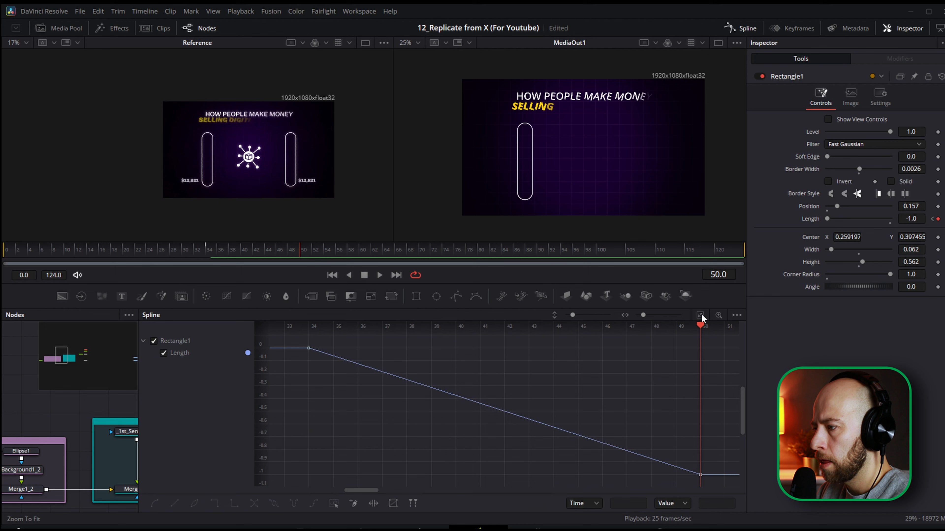
left_click_drag(454, 349, 738, 480)
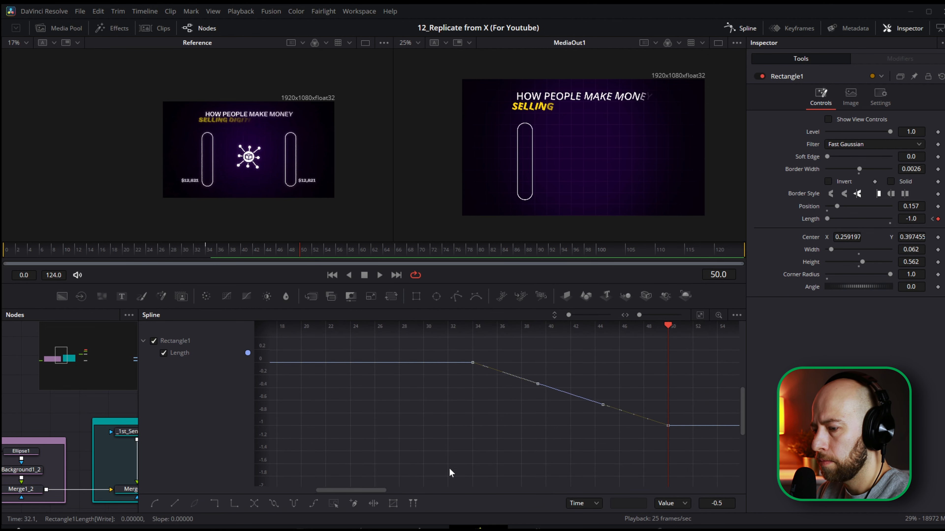
left_click(402, 504)
key("t")
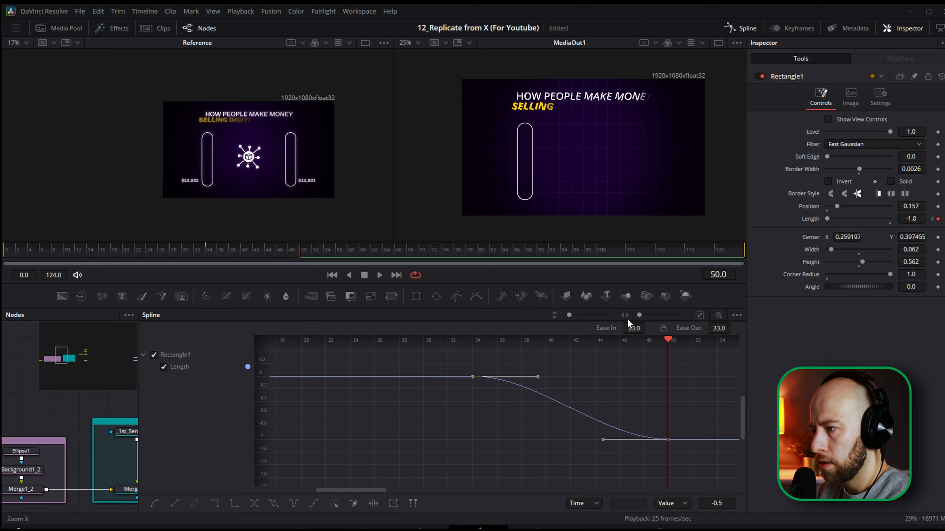
Increase the ease in and ease out of the Length keyframes and compare the outline's timing with the reference up to frame 50.
left_click(227, 251)
left_click_drag(226, 254, 254, 258)
scroll(625, 372, "down", 3)
left_click_drag(625, 372, 571, 387)
left_click_drag(722, 327, 725, 327)
left_click_drag(634, 328, 645, 328)
mouse_move(243, 256)
left_mouse_down()
mouse_move(207, 255)
mouse_move(229, 257)
left_mouse_up()
mouse_move(445, 390)
left_mouse_down()
mouse_move(445, 409)
mouse_move(441, 401)
left_mouse_up()
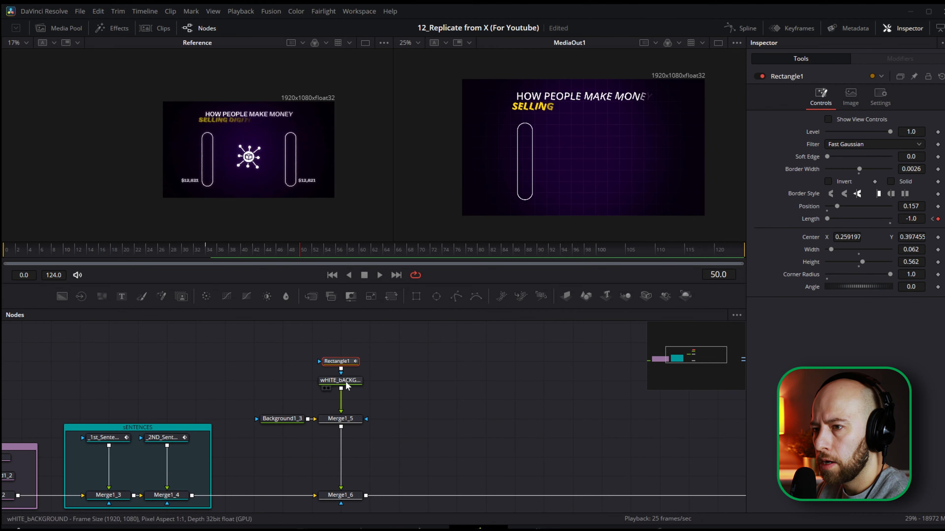
mouse_move(224, 250)
left_mouse_down()
mouse_move(206, 255)
mouse_move(473, 257)
mouse_move(302, 257)
left_mouse_up()
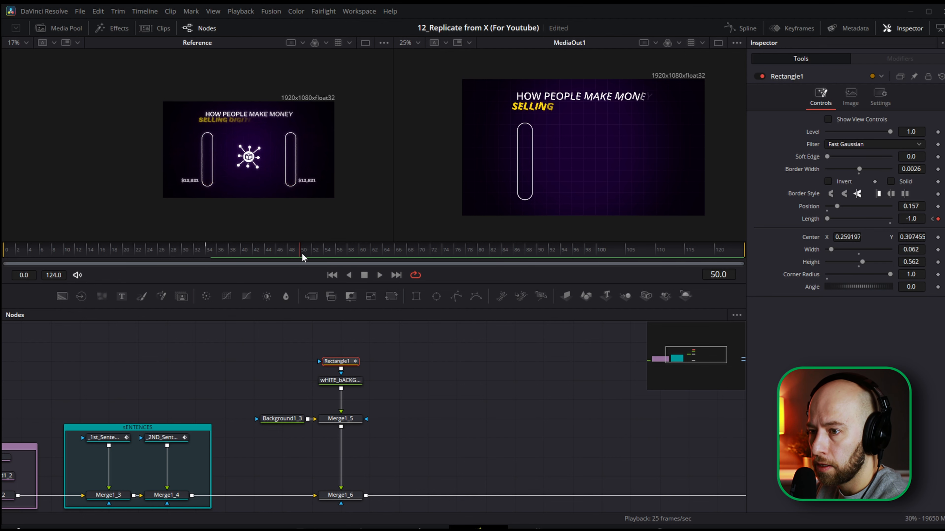
Add another Background node merged over the white outline after Merge1_5.
left_click(358, 379)
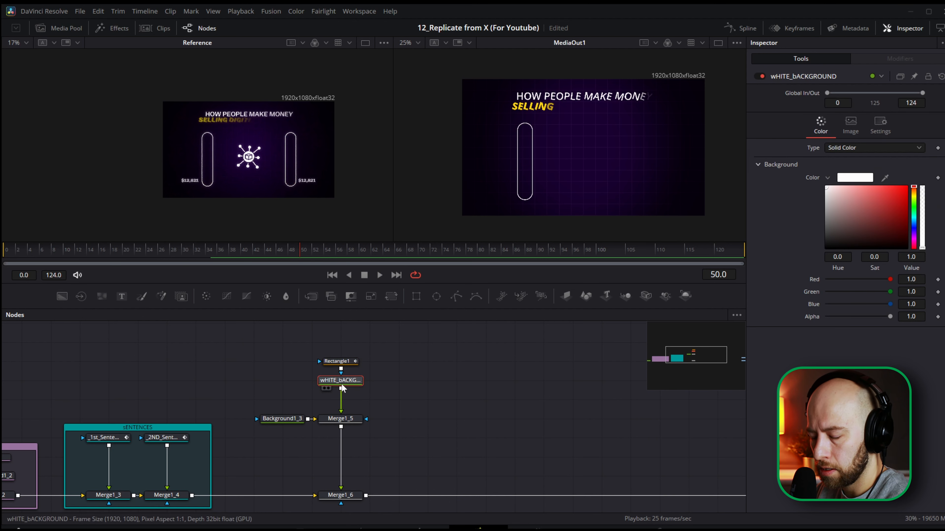
left_click_drag(62, 296, 345, 423)
left_click(397, 382)
scroll(398, 382, "up", 1)
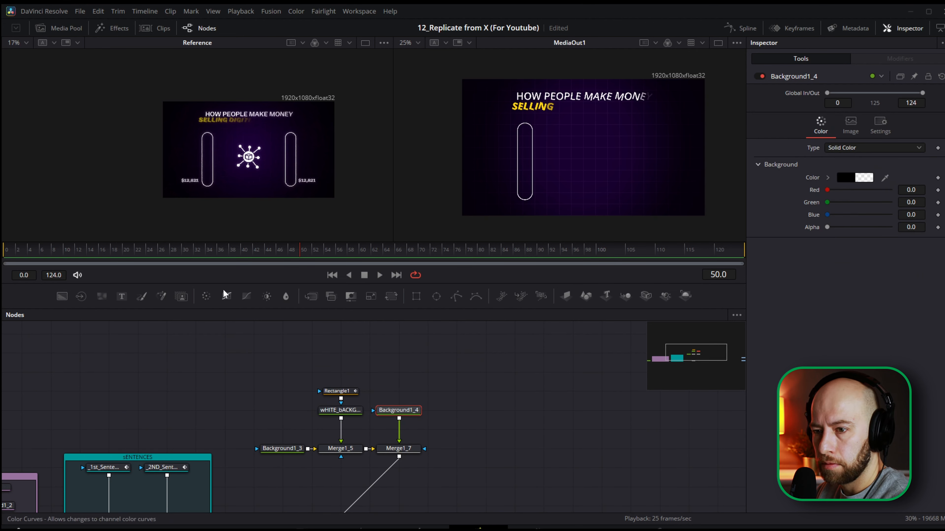
Mask Background1_4 with a new Rectangle and move it over the bar outline, centered at about X 0.266, Y 0.387.
left_click_drag(417, 301, 399, 391)
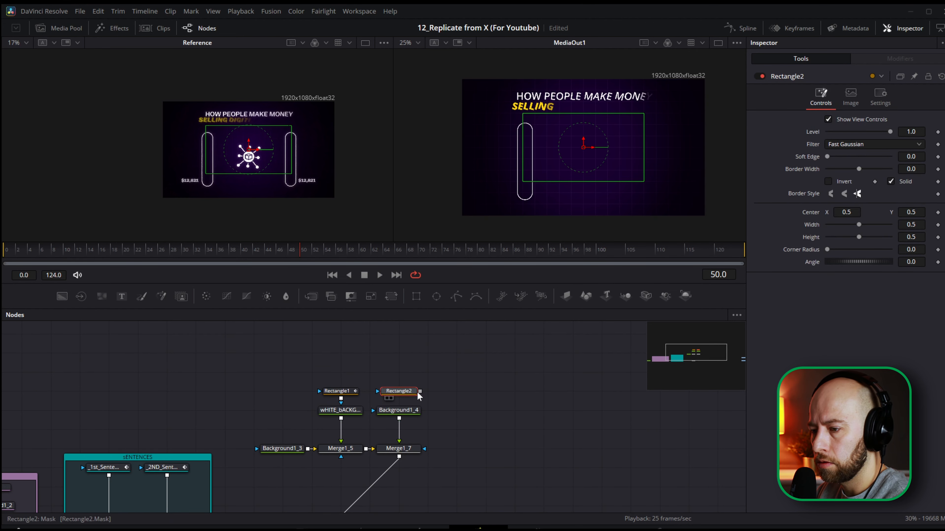
left_click_drag(583, 149, 526, 166)
scroll(188, 175, "up", 3)
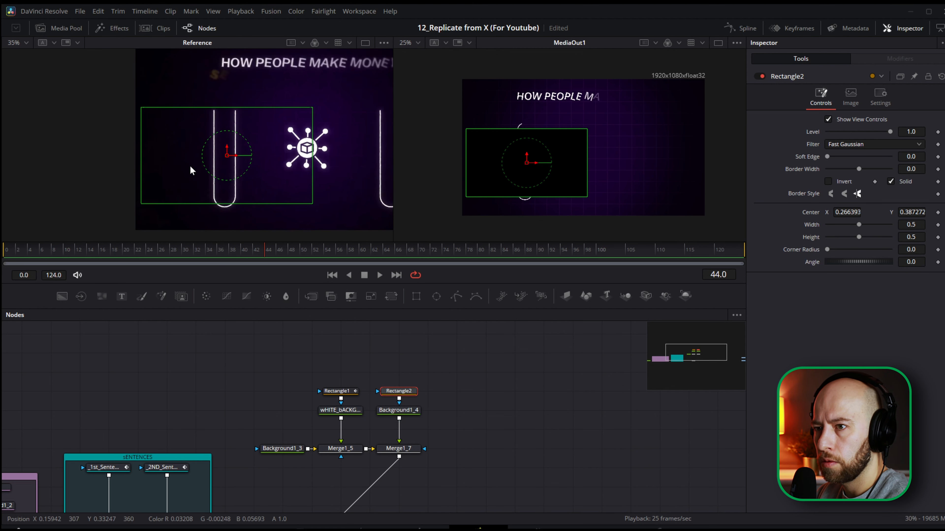
Fit Rectangle2 around the bar outline with width 0.095, height 0.578 and center about X 0.259, Y 0.397.
scroll(223, 154, "up", 3)
scroll(257, 160, "down", 2)
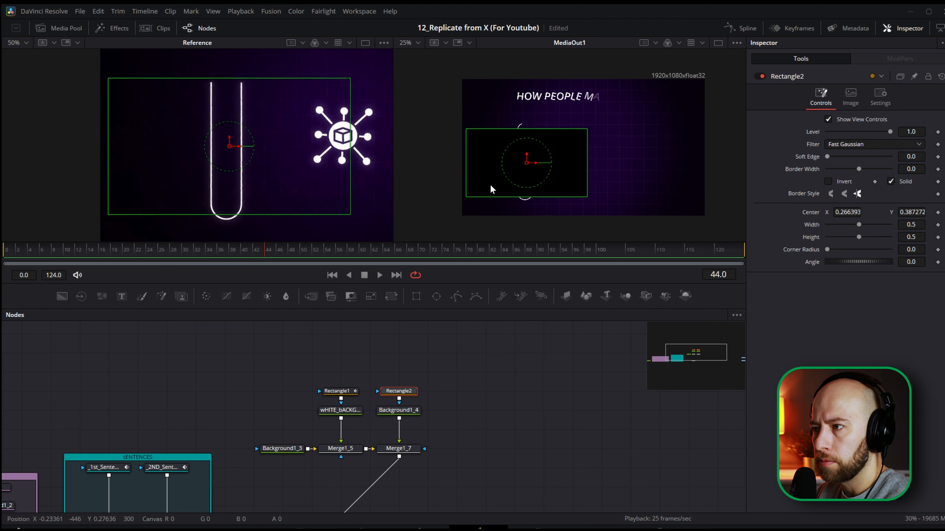
left_click_drag(291, 250, 331, 255)
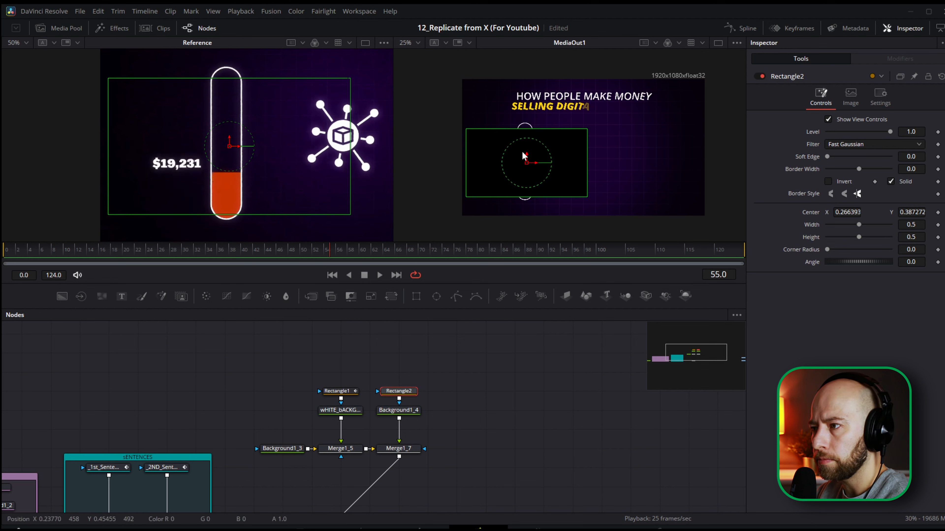
left_click_drag(527, 157, 529, 155)
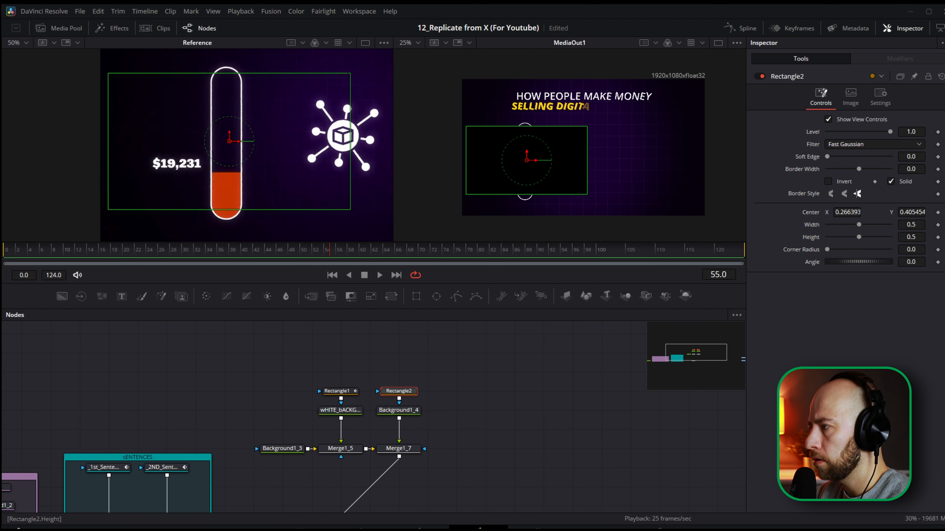
left_click_drag(910, 238, 944, 237)
mouse_move(911, 212)
left_mouse_down()
mouse_move(706, 219)
mouse_move(917, 225)
left_mouse_up()
left_click_drag(848, 212, 845, 212)
left_click_drag(911, 238, 910, 212)
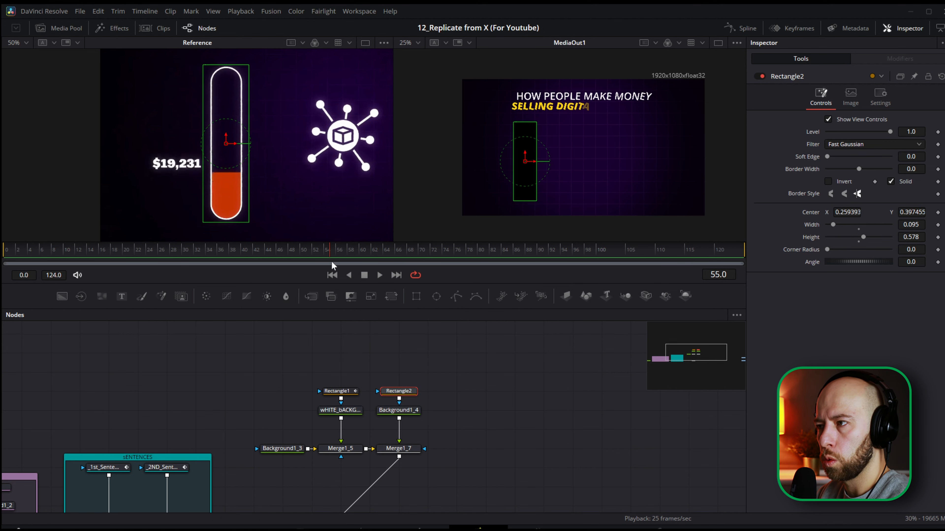
Raise Background1_4 with its Rectangle2 mask, and paste a copy of Rectangle1 as the mask of Merge1_7.
left_click(403, 411, "ctrl")
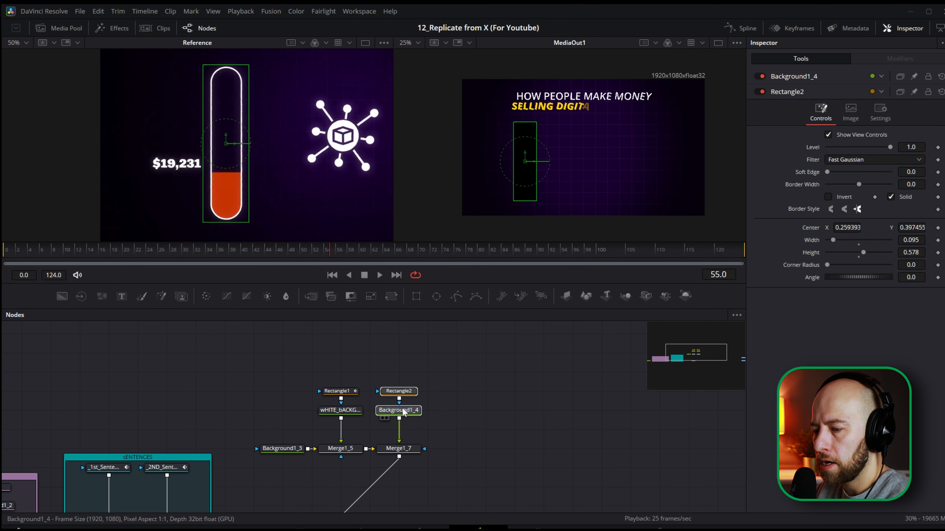
left_click_drag(405, 403, 404, 384)
left_click(346, 394)
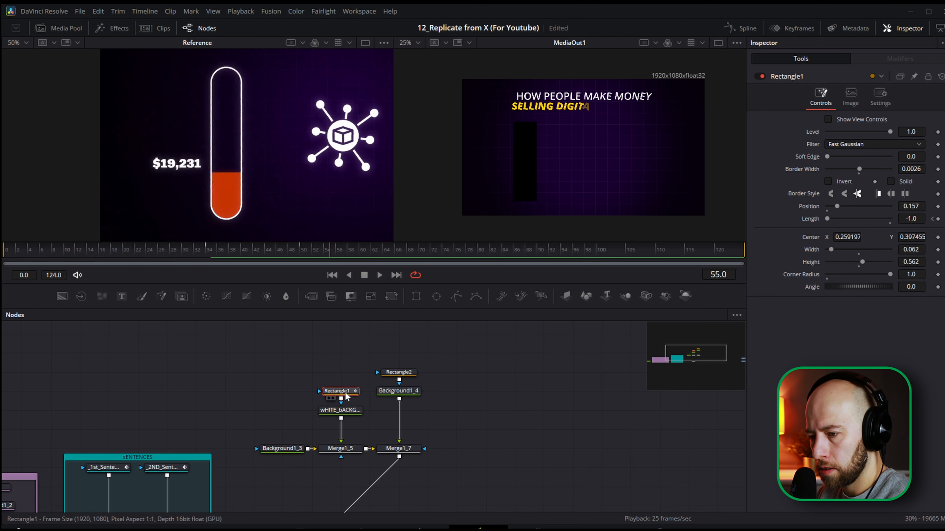
left_click(406, 450)
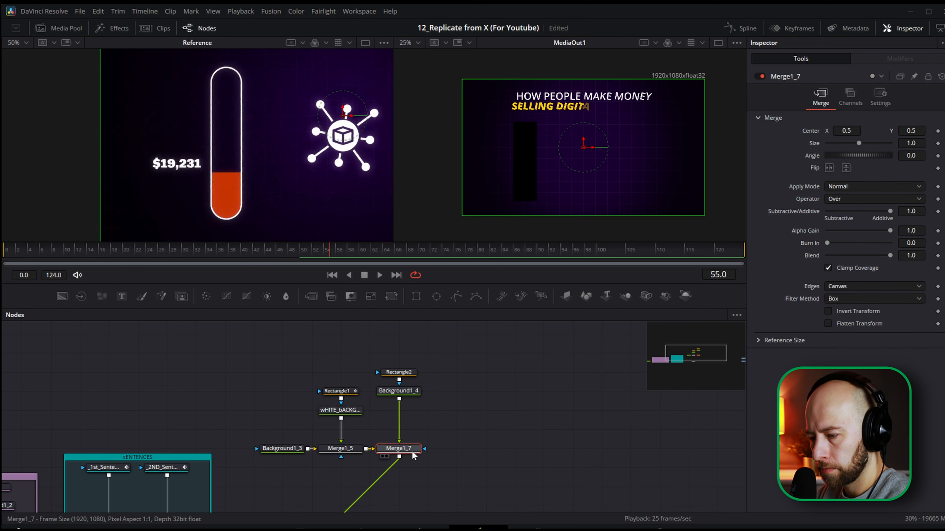
key("ctrl+v")
left_click_drag(401, 432, 432, 425)
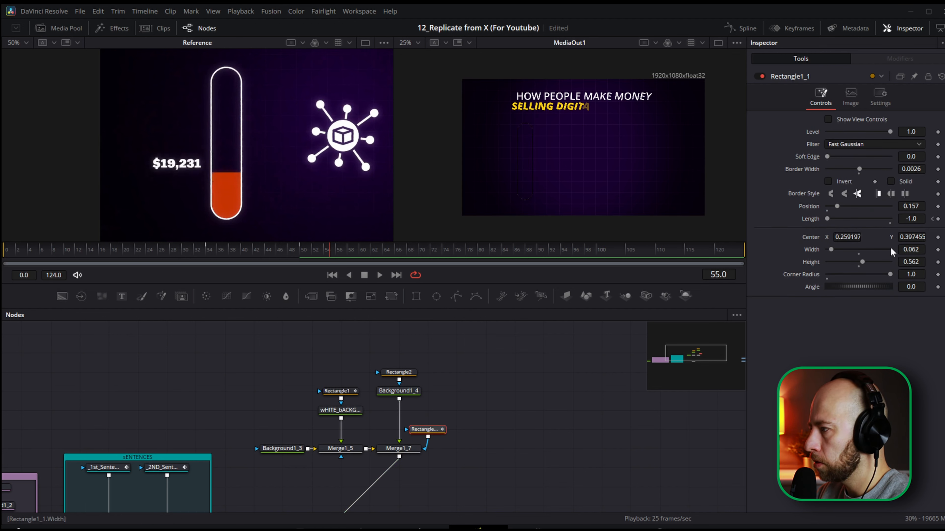
Reset the Length and Position of Rectangle1_1, show its view controls and make the mask solid.
double_click(811, 219)
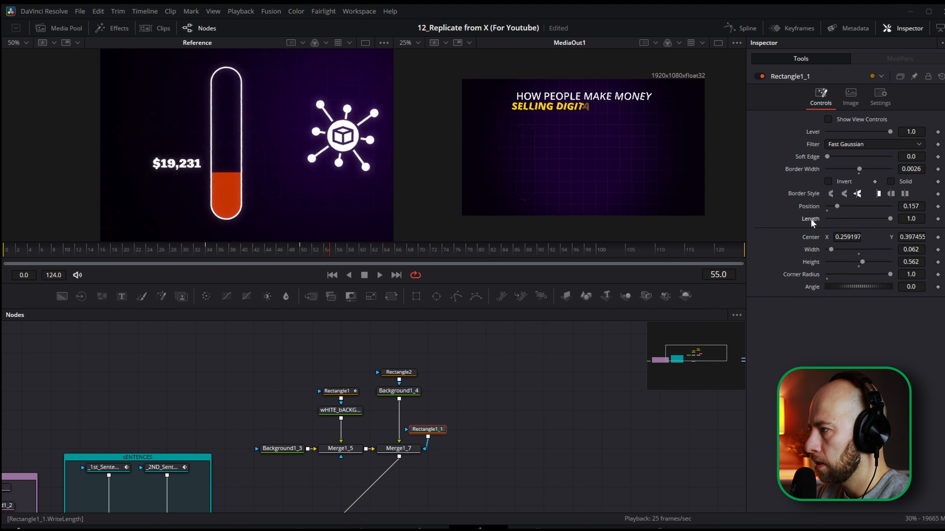
double_click(811, 209)
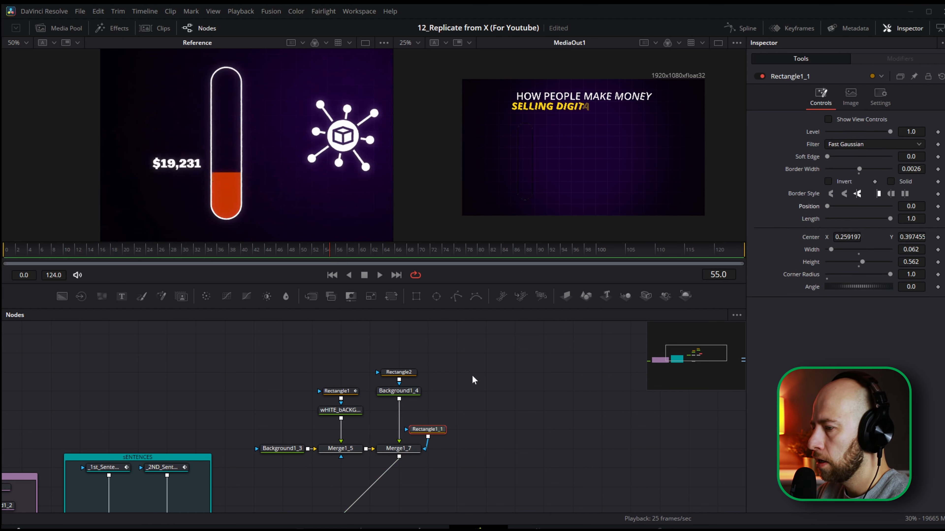
left_click(828, 119)
left_click_drag(306, 247, 314, 245)
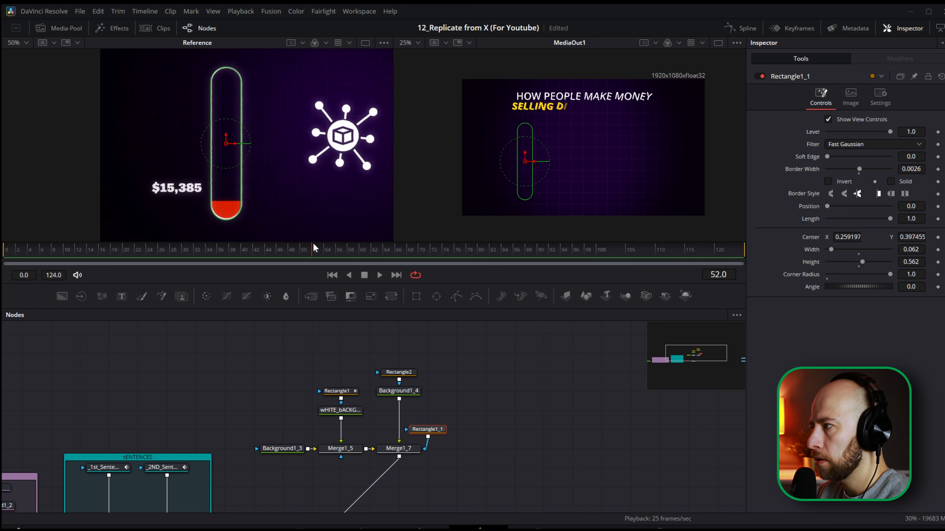
left_click(890, 182)
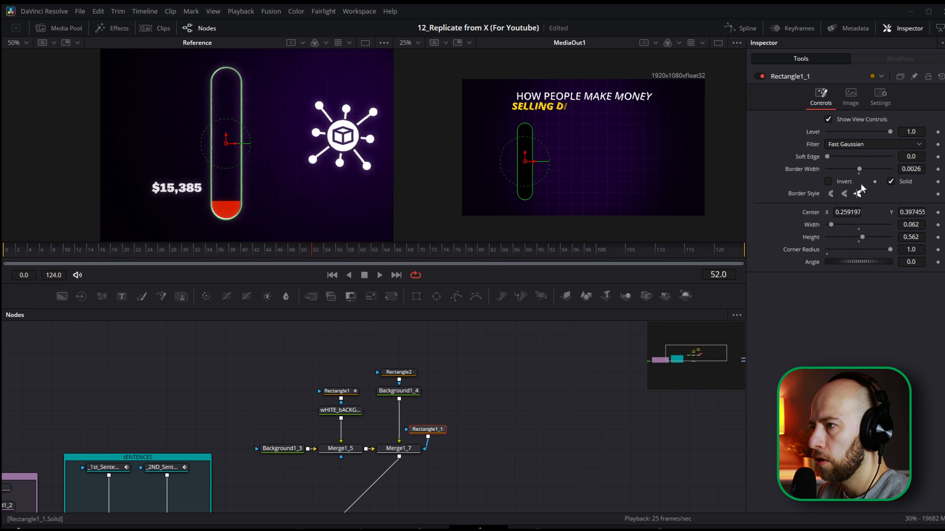
Hide Rectangle1_1's view controls and shrink the mask to width 0.057 and height 0.557 so it fits inside the white outline.
scroll(534, 193, "up", 2)
left_click(550, 359)
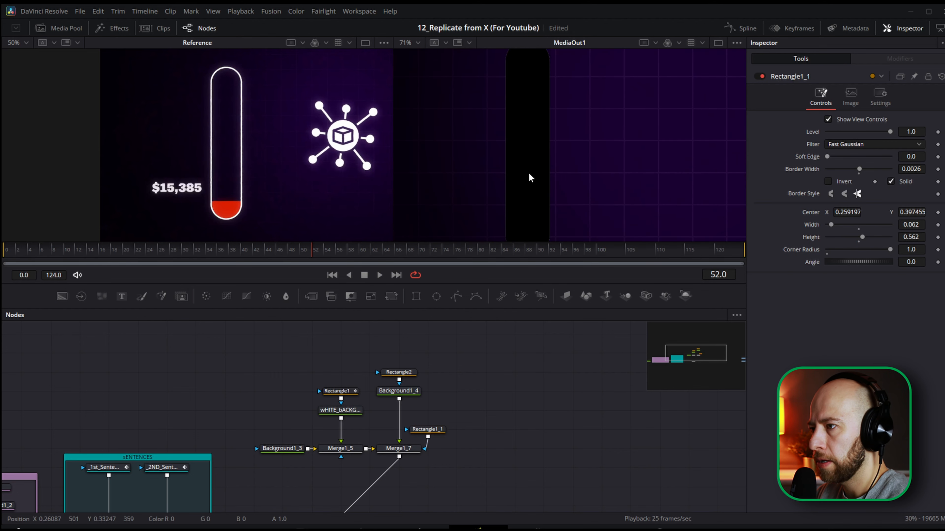
scroll(529, 160, "down", 2)
left_click_drag(530, 142, 528, 152)
scroll(526, 151, "up", 1)
scroll(527, 149, "down", 1)
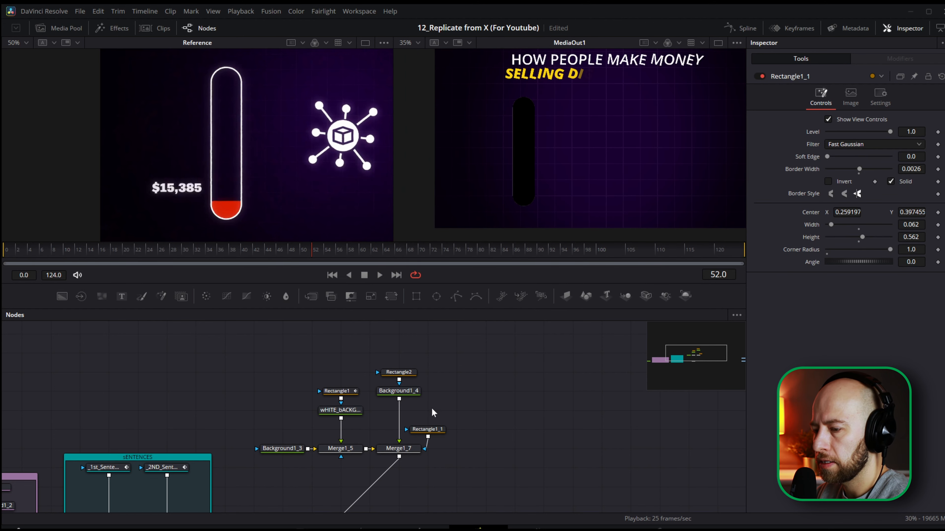
left_click(435, 431)
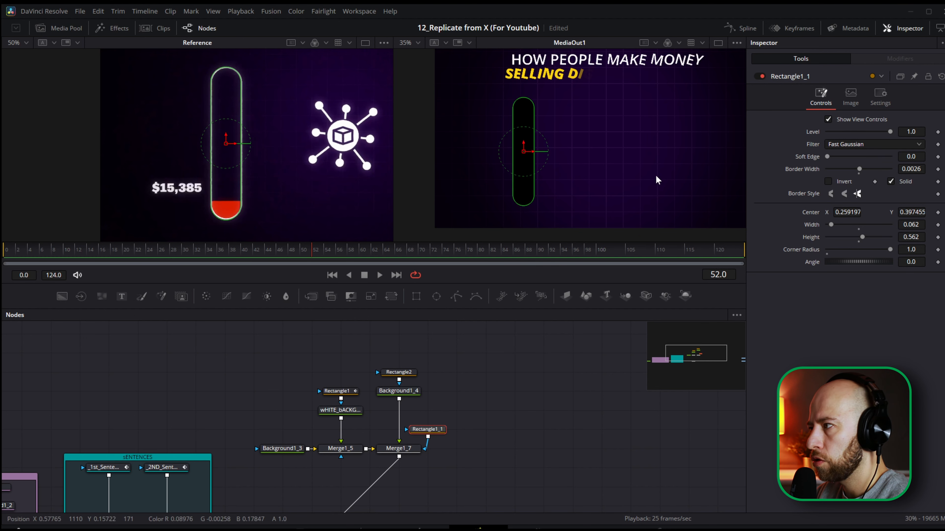
left_click(828, 119)
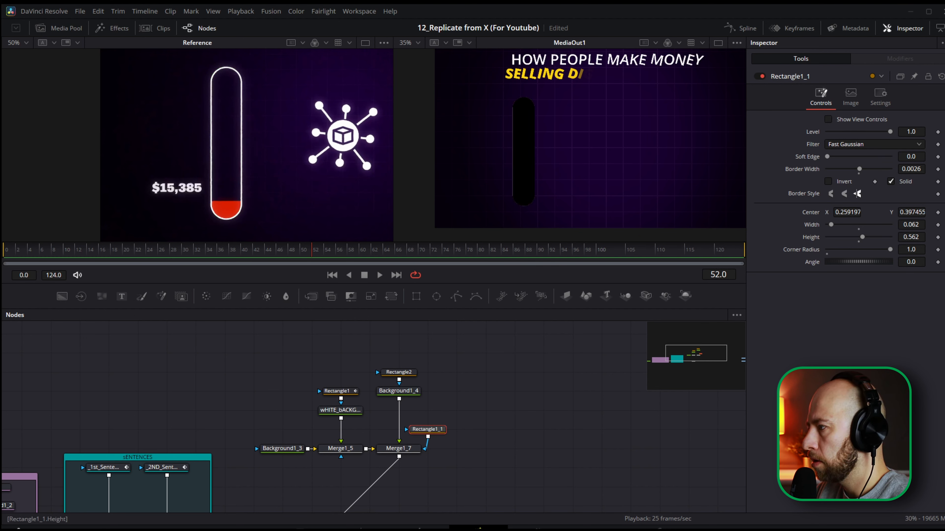
left_click_drag(911, 237, 911, 224)
scroll(492, 154, "up", 3)
scroll(492, 155, "down", 5)
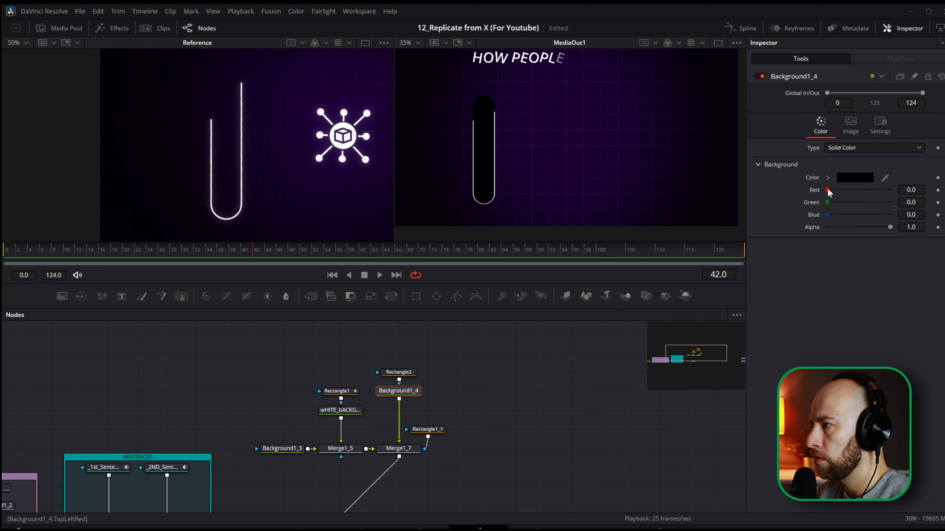
Color Background1_4 red with a Red value of 1.0 and compare the bar with the reference along the timeline.
left_click_drag(827, 190, 891, 190)
left_click(223, 250)
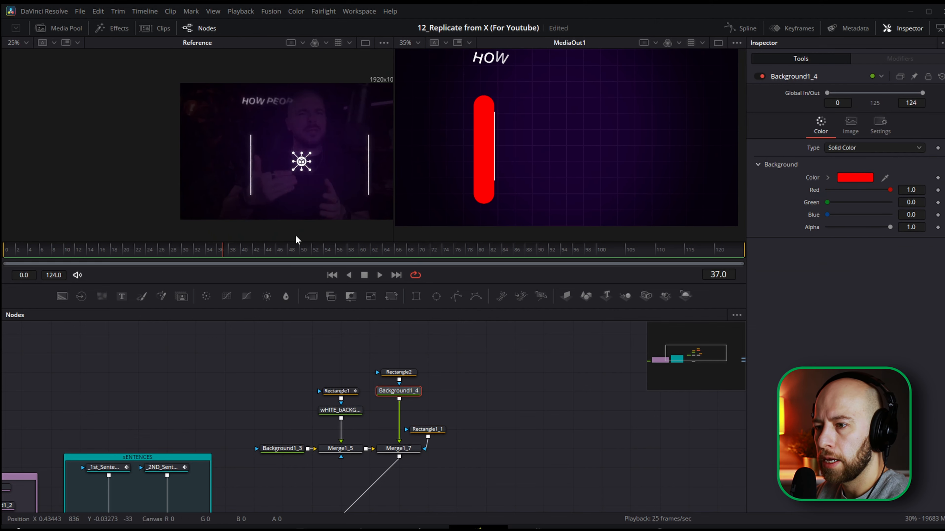
left_click_drag(234, 251, 211, 249)
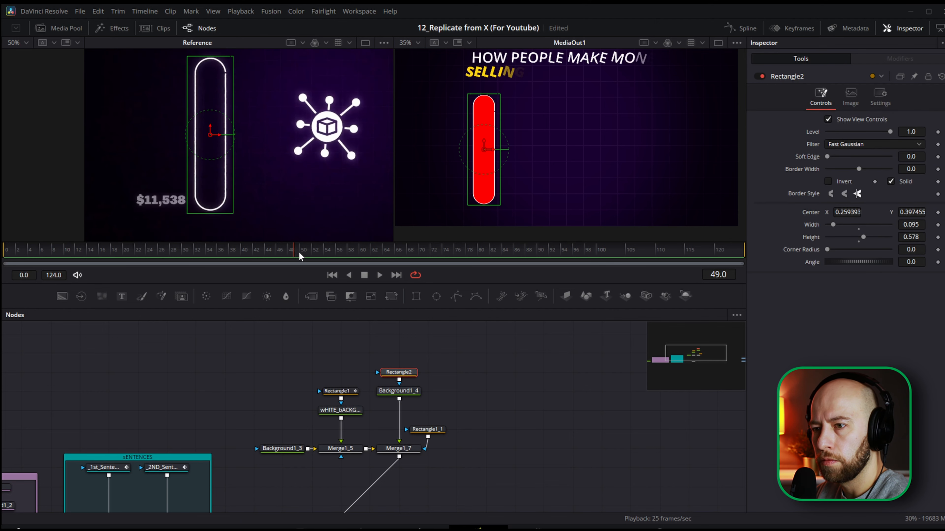
Animate Rectangle2's Center Y from about -0.18 below the bar at frame 50 to about 0.400 at frame 86.
left_click_drag(301, 257, 305, 259)
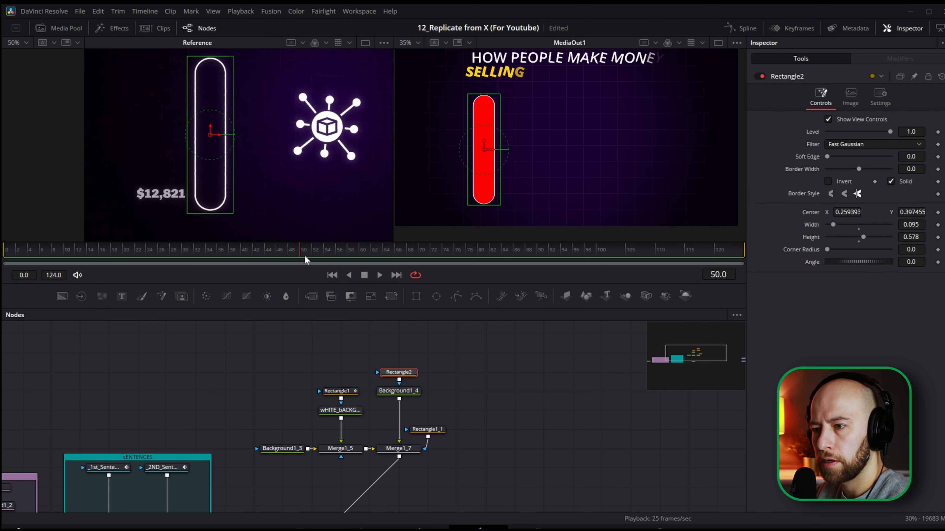
scroll(486, 153, "down", 1)
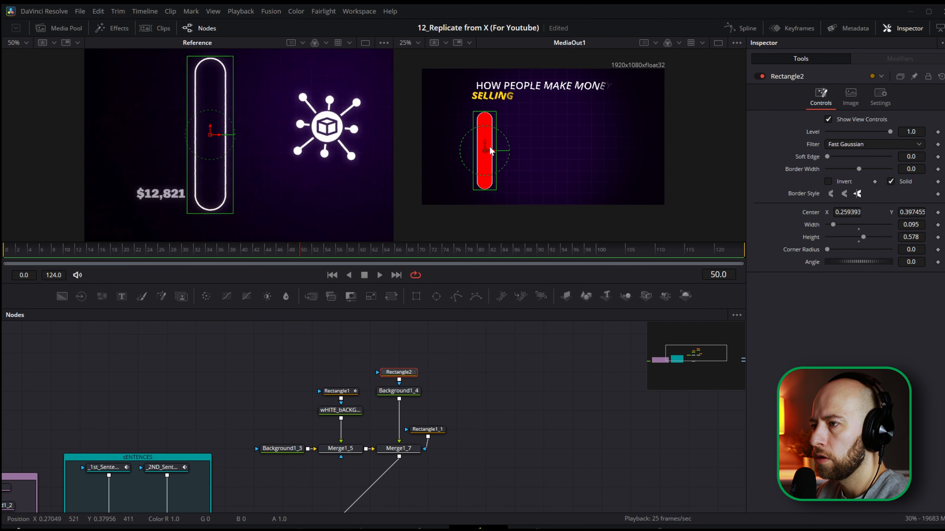
left_click_drag(916, 212, 627, 226)
left_click(937, 212)
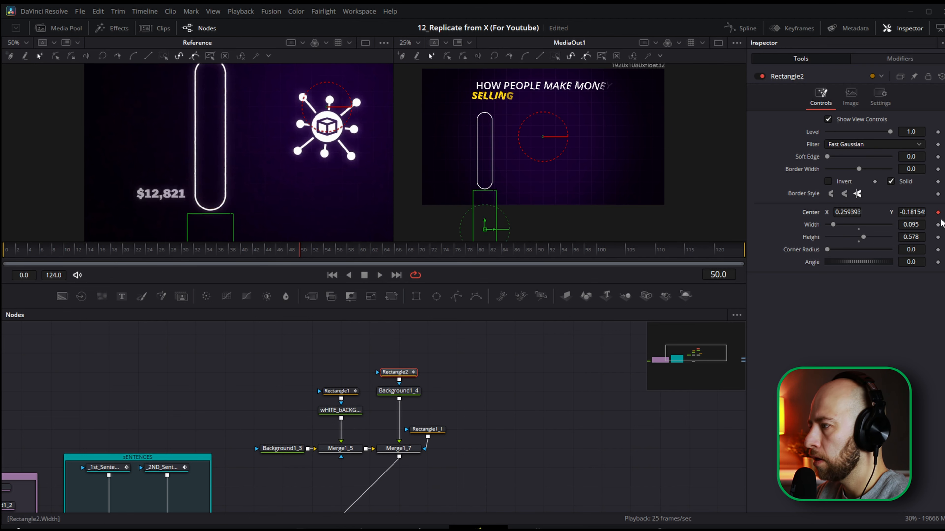
left_click_drag(302, 252, 373, 256)
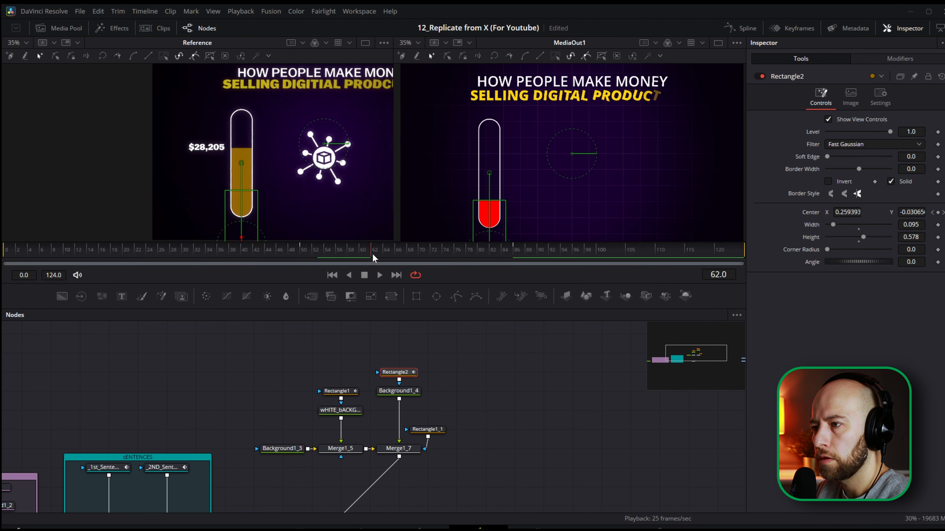
Shape Rectangle2's displacement curve in the Spline editor with an ease in of about 98 and a shorter ease out, matching the reference fill timing.
left_click(741, 28)
left_click_drag(603, 363, 465, 459)
left_click_drag(638, 328, 669, 327)
left_click_drag(312, 256, 377, 257)
mouse_move(503, 460)
left_mouse_down()
mouse_move(519, 458)
mouse_move(499, 458)
mouse_move(508, 459)
left_mouse_up()
mouse_move(318, 257)
left_mouse_down()
mouse_move(443, 258)
mouse_move(306, 257)
mouse_move(531, 252)
mouse_move(332, 270)
left_mouse_up()
left_click_drag(476, 381, 472, 381)
left_click_drag(511, 456, 507, 456)
mouse_move(320, 256)
left_mouse_down()
mouse_move(302, 256)
mouse_move(315, 257)
left_mouse_up()
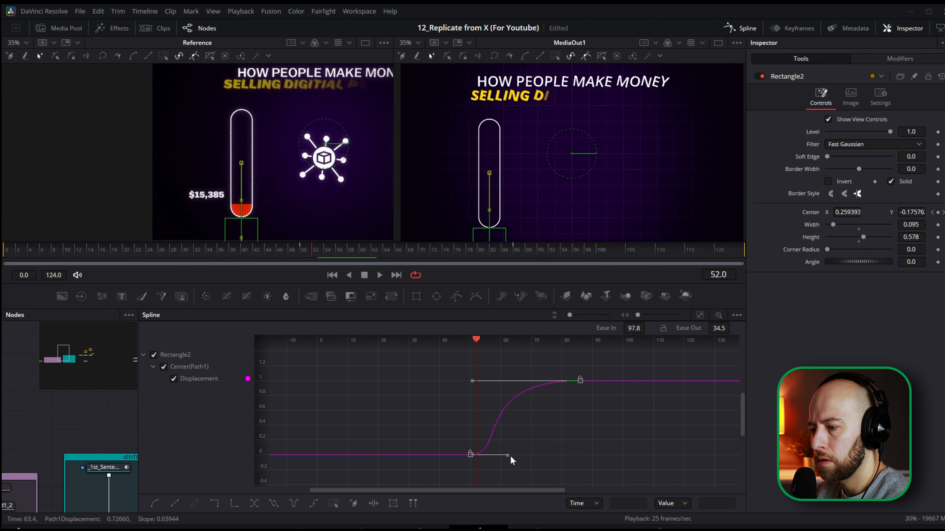
left_click_drag(508, 456, 490, 431)
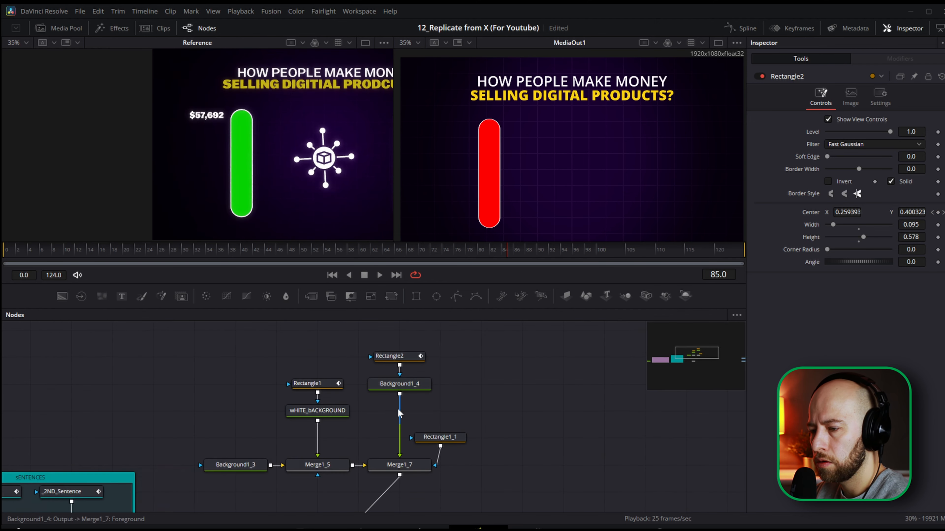
Rename the Background1_4 node as Filling.
left_click(413, 386)
key("F2")
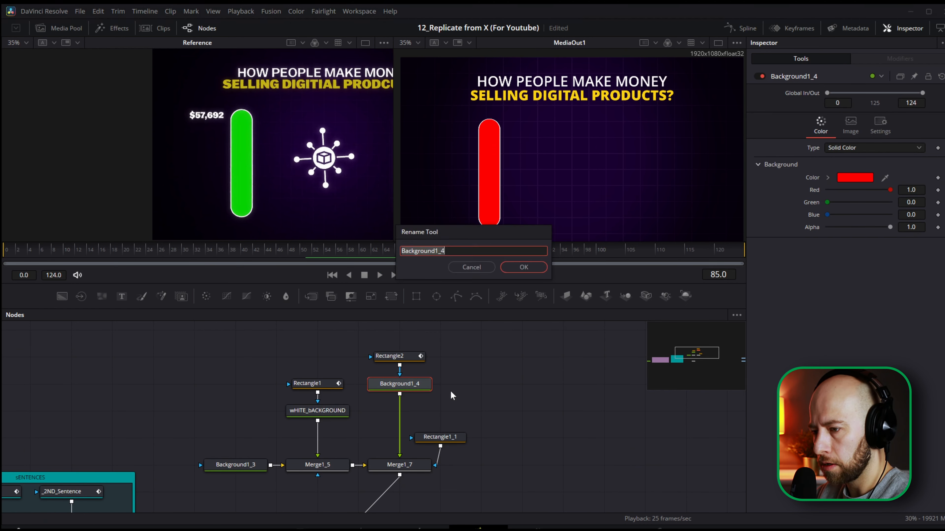
type("Filling")
key("Return")
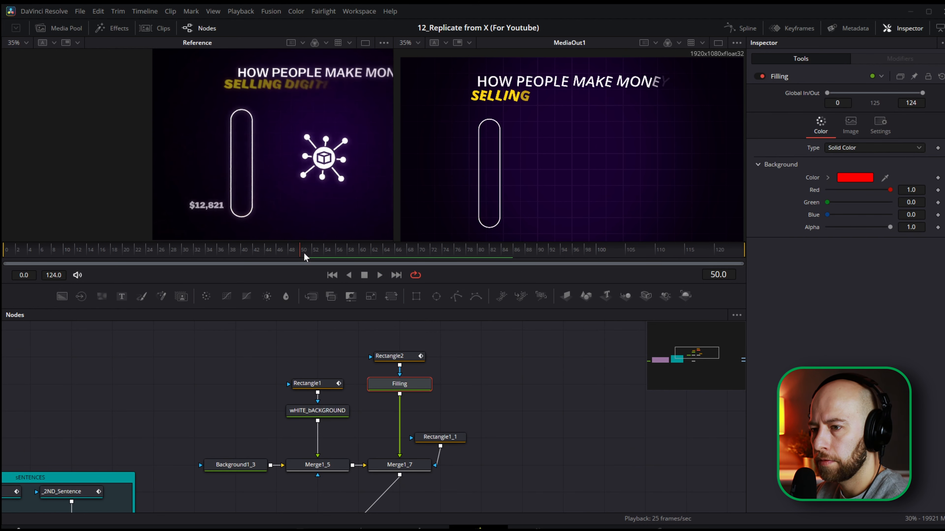
Keyframe Filling's red color at frame 50 and change it to green #00ff00 at frame 86.
left_click(938, 178)
left_click(397, 357)
left_click_drag(385, 240, 517, 266)
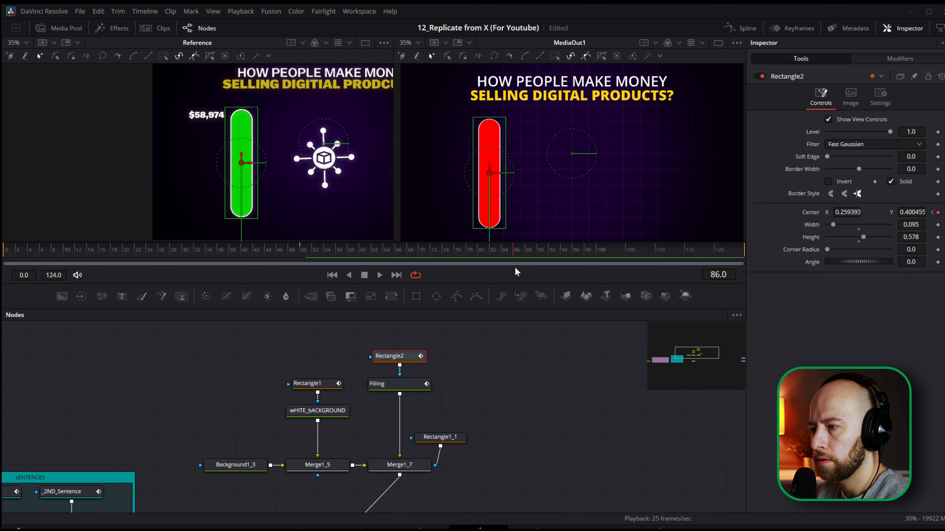
left_click(408, 385)
left_click(858, 180)
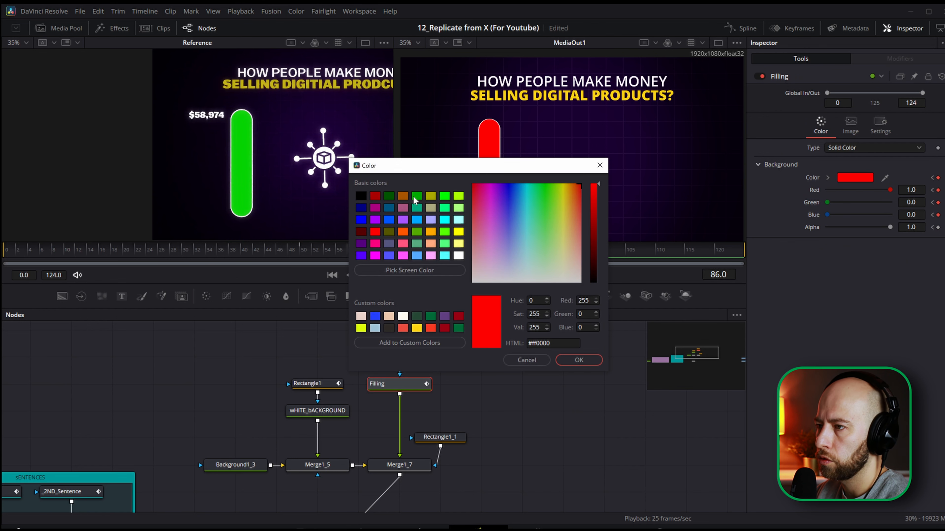
left_click(416, 198)
left_click(445, 197)
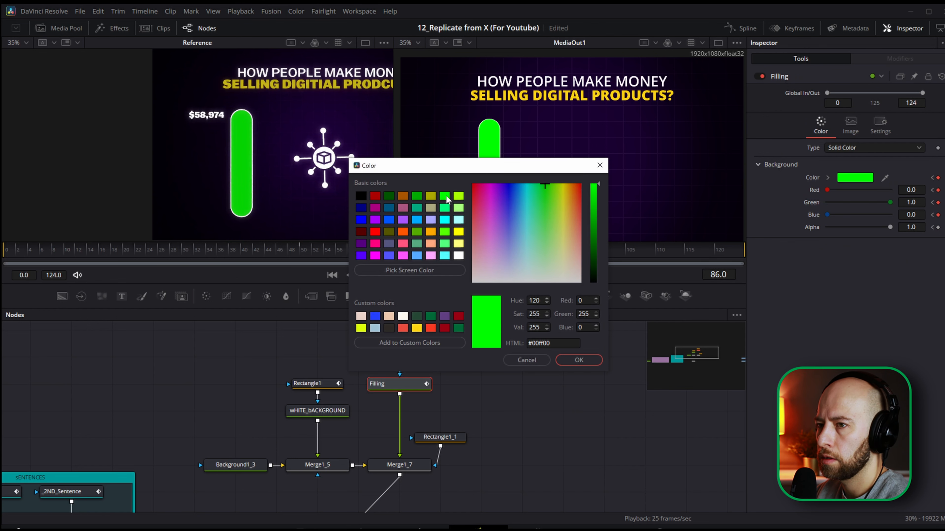
left_click(578, 360)
Move Rectangle1_1 to the other side of Merge1_7, find the Number+ template in the effects and add it beside Filling.
scroll(416, 432, "down", 3)
left_click_drag(400, 425, 380, 426)
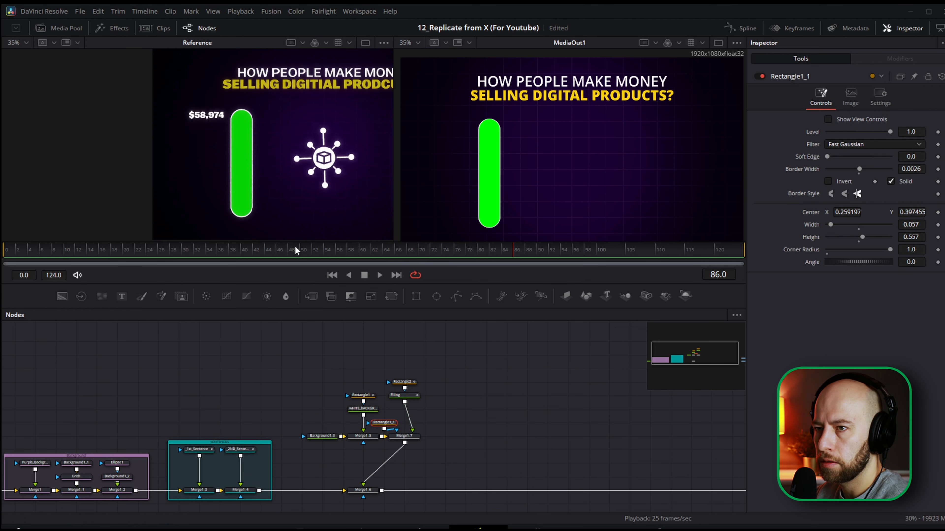
left_click(404, 436)
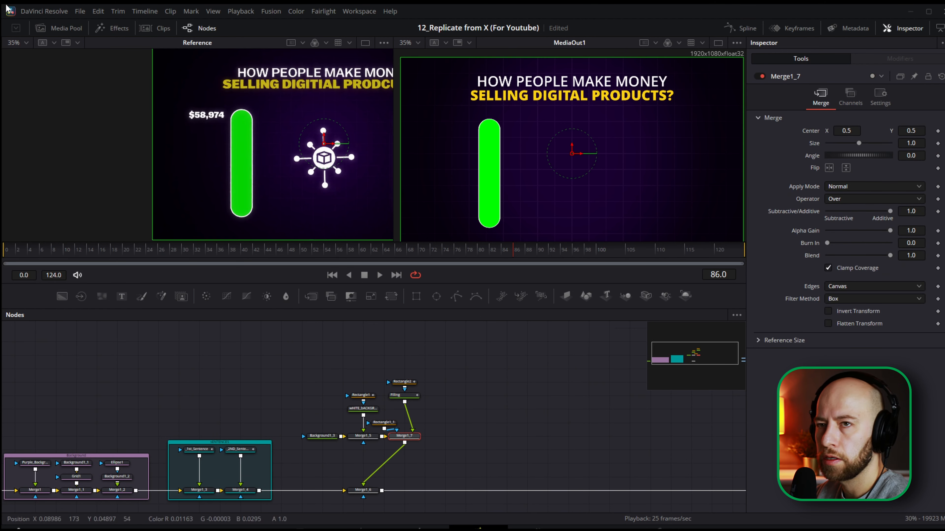
left_click(111, 28)
left_click(183, 43)
type("number")
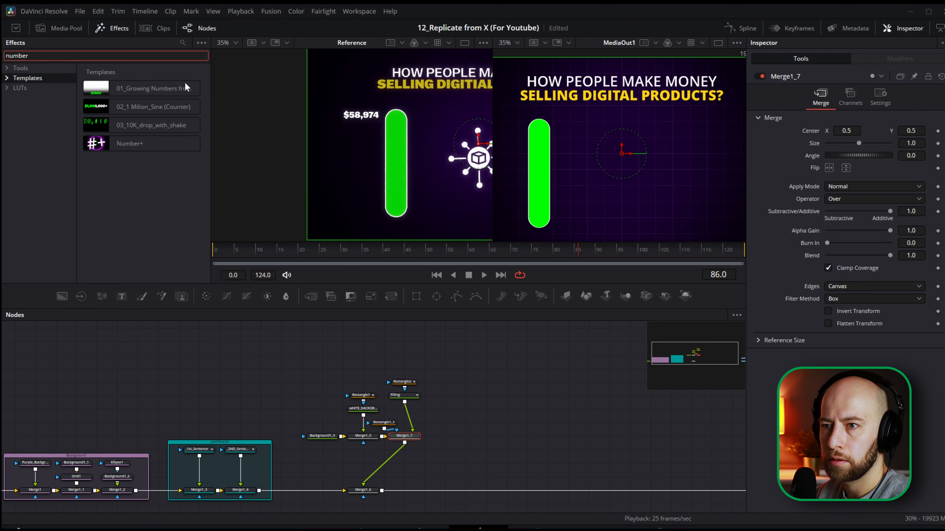
left_click_drag(128, 144, 442, 396)
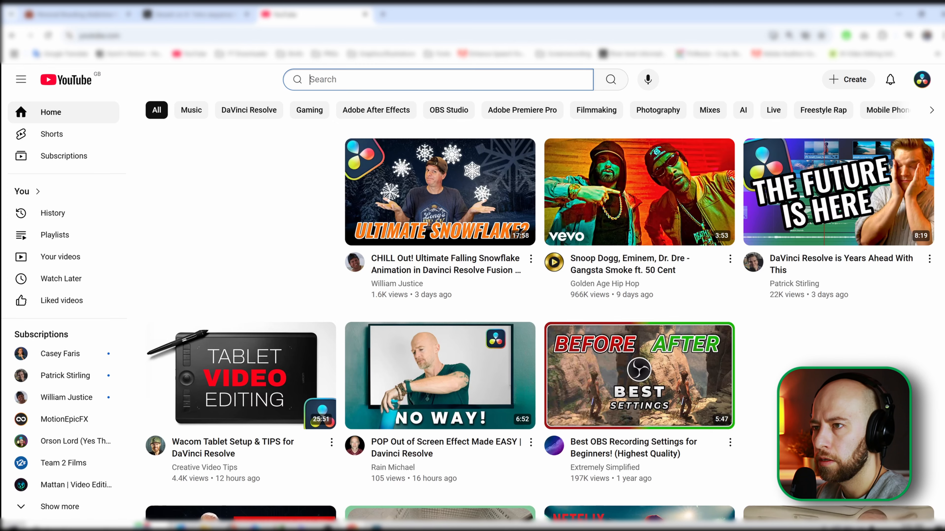
Search YouTube for the Number+ plugin creator's name together with "number+".
type("patrick")
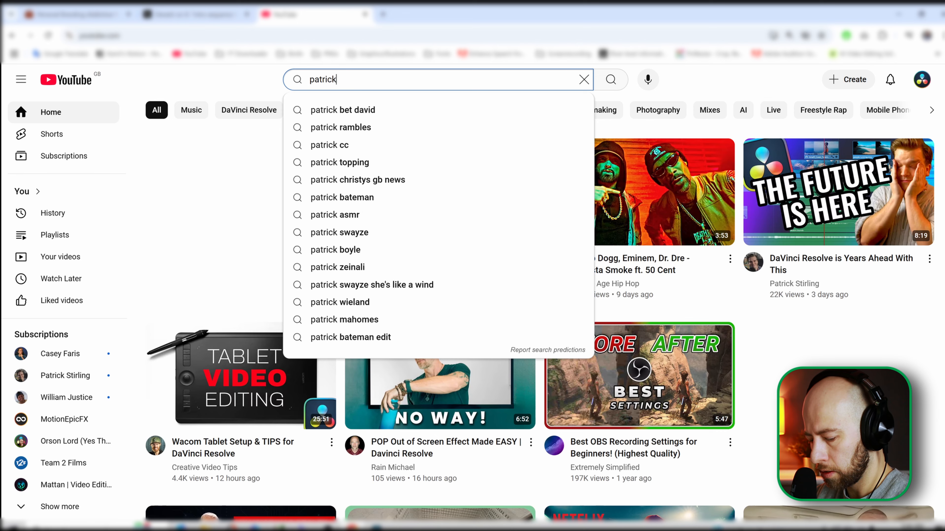
type(" stirling ")
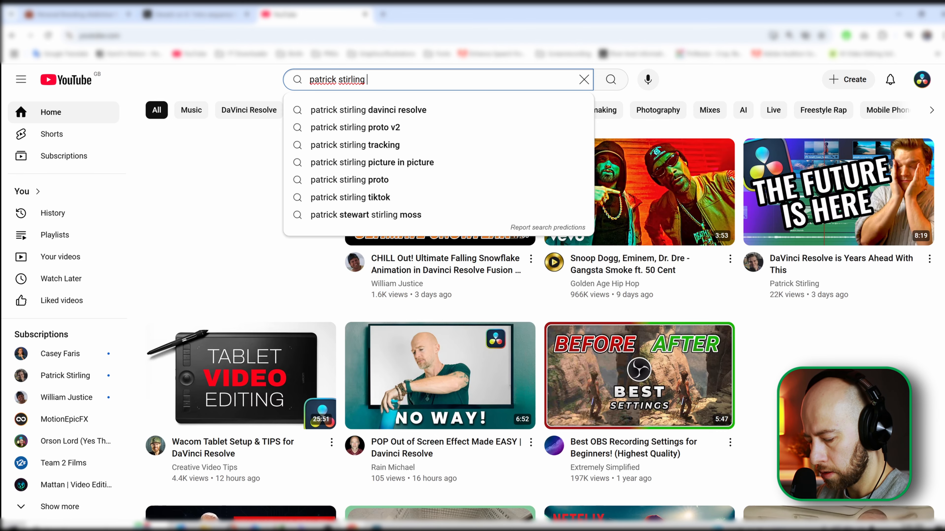
type("number+")
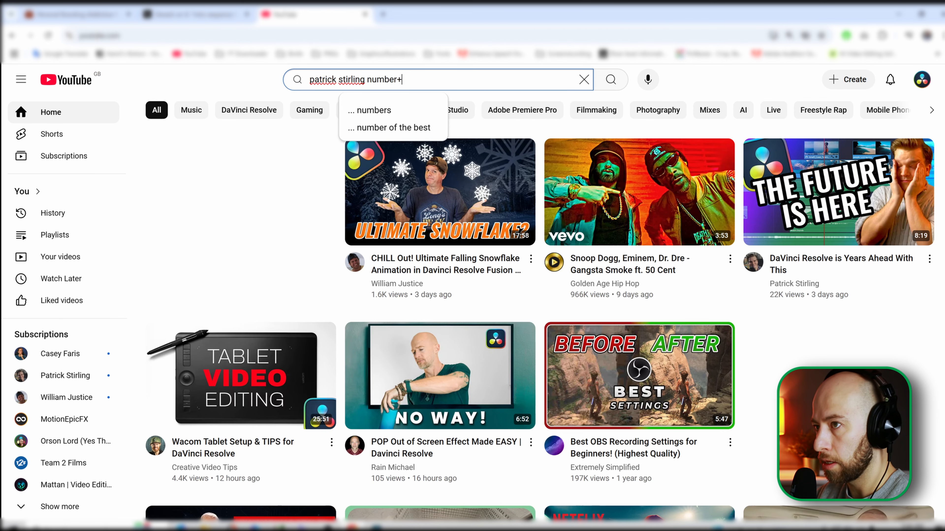
key("Return")
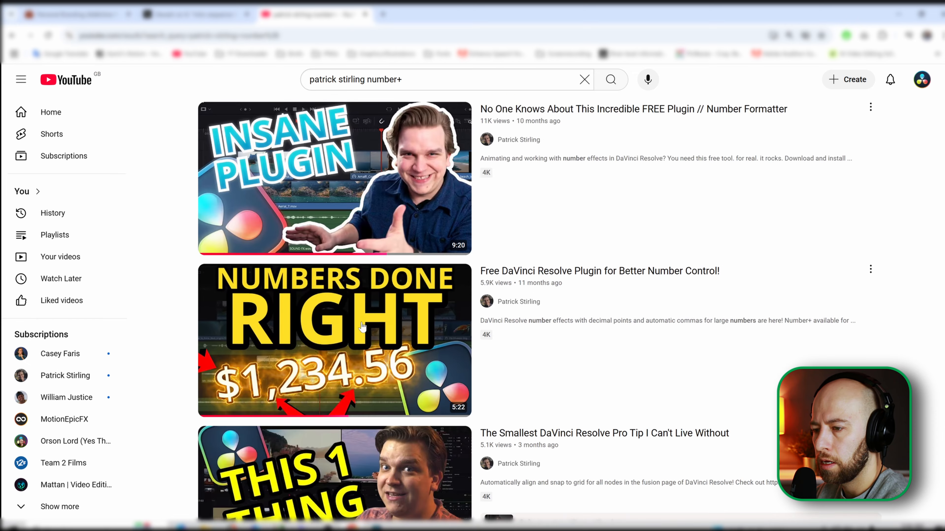
Open the "Free DaVinci Resolve Plugin for Better Number Control!" video and look up the Number+ link in its description.
left_click(363, 327)
left_click(268, 372)
scroll(268, 335, "down", 5)
left_click(265, 317)
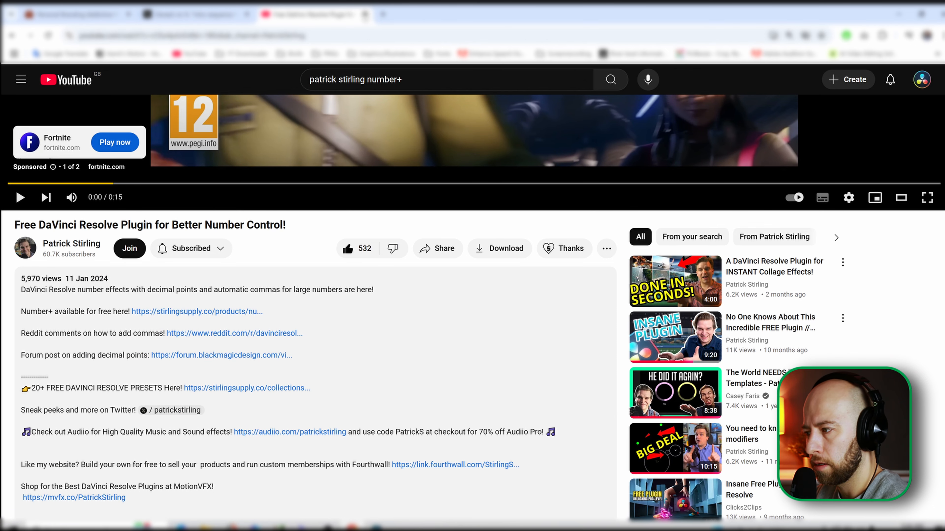
scroll(383, 311, "up", 5)
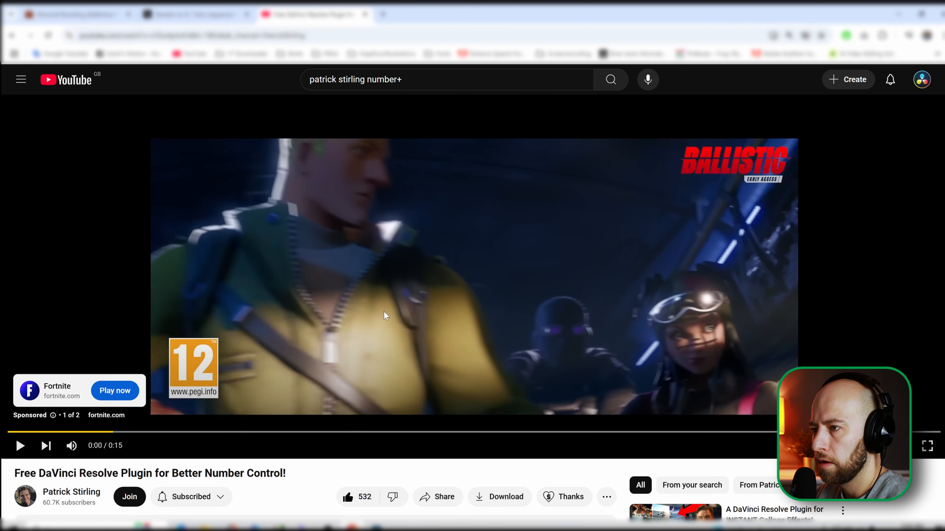
left_click(366, 14)
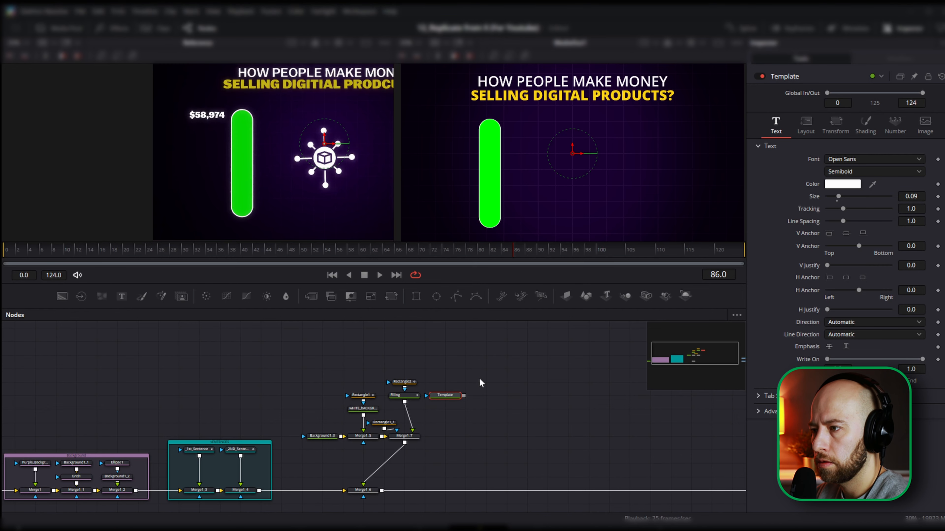
Merge the Template node over Merge1_7's output and rename it Numbers.
scroll(460, 410, "up", 2)
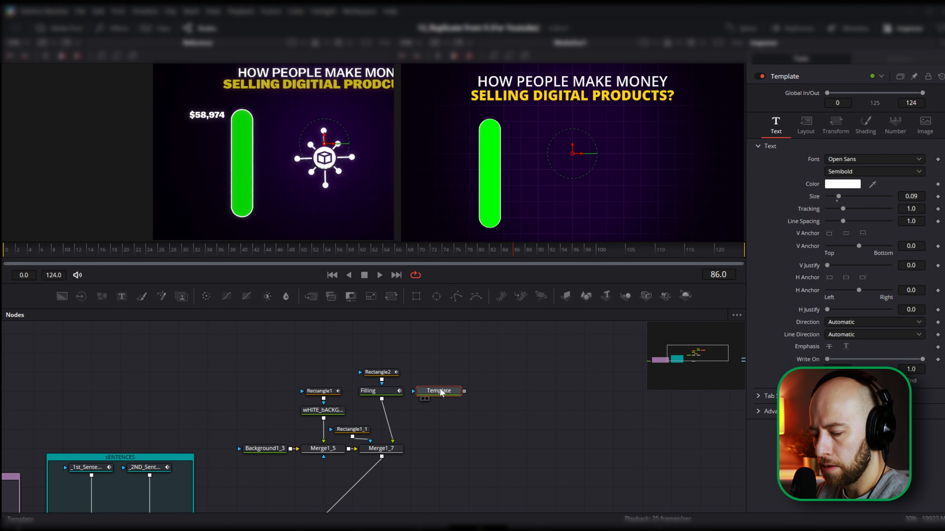
left_click_drag(458, 408, 382, 448)
key("F2")
type("Numbers")
key("Return")
scroll(558, 156, "down", 1)
Keyframe the Numbers node's ValueSelect at 7000 on frame 44 and raise it on frame 118 for the count-up.
left_click_drag(277, 252, 270, 254)
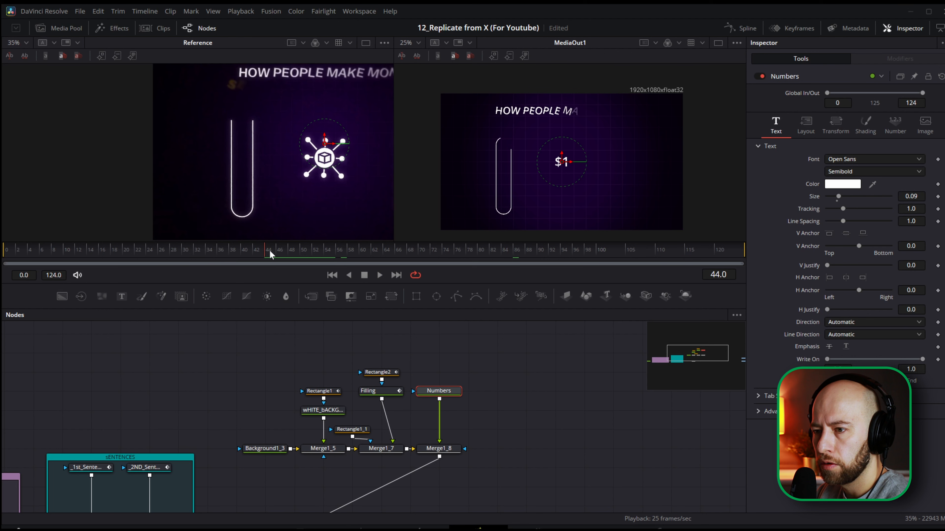
left_click(895, 125)
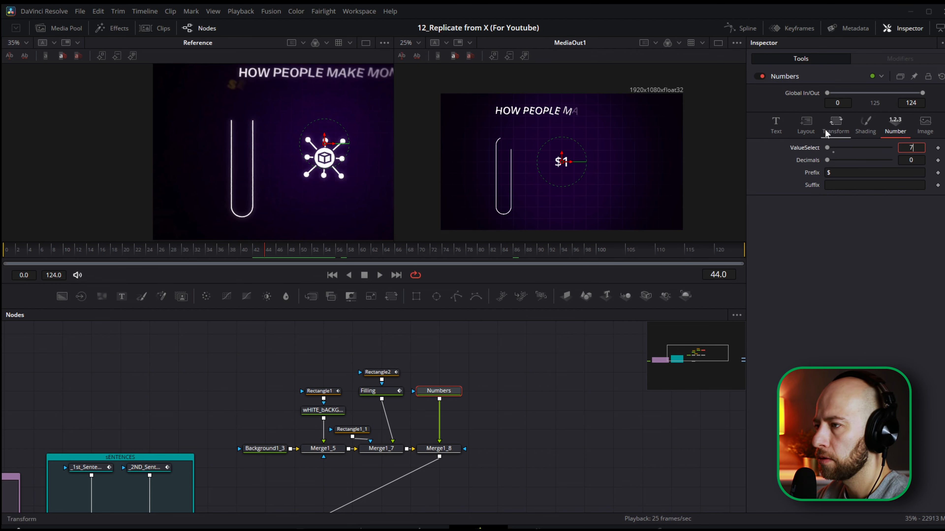
left_click(918, 147)
left_click(938, 148)
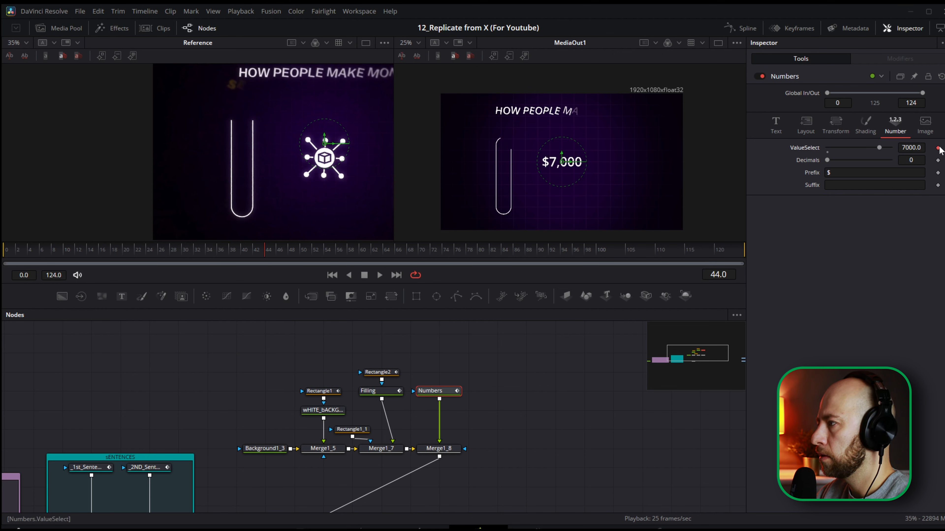
left_click_drag(265, 254, 707, 260)
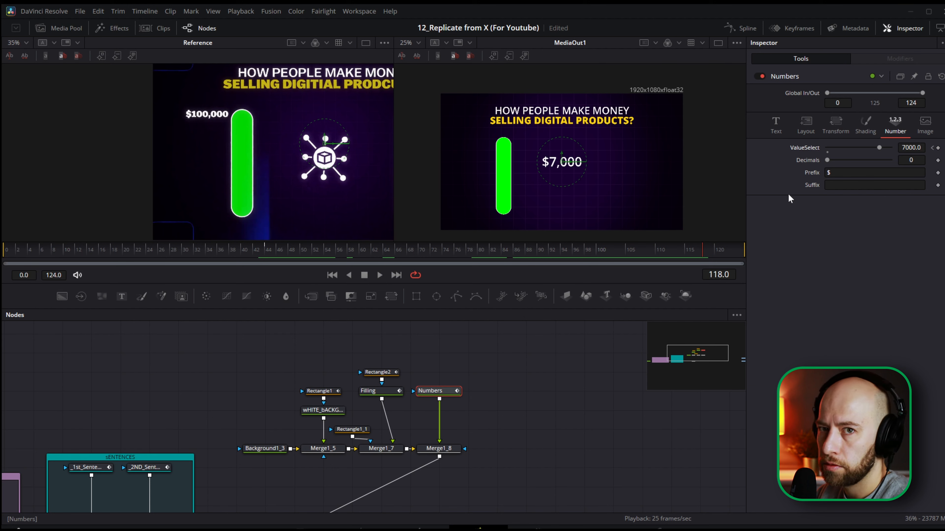
left_click(932, 148)
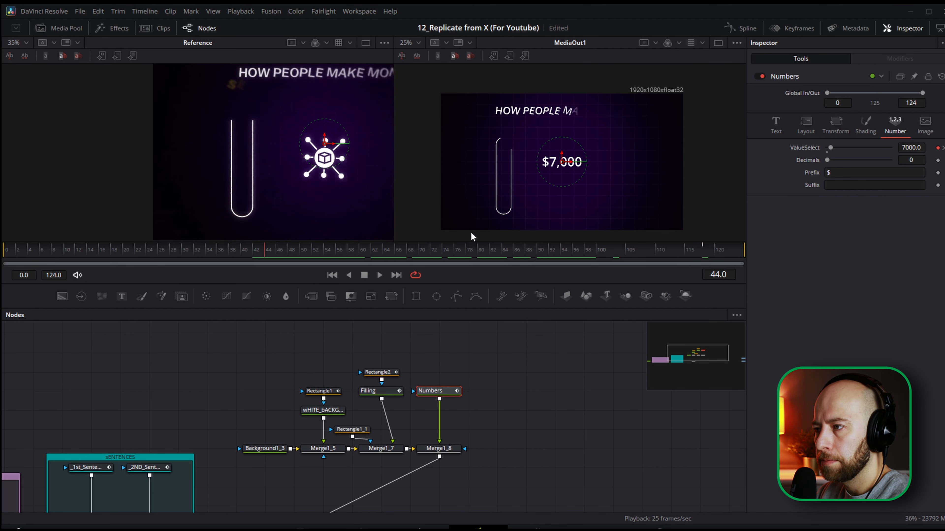
Set the number text to Extrabold at size 0.0561 and place it beside the bar, comparing with the reference.
left_click_drag(562, 164, 474, 217)
left_click_drag(323, 259, 359, 259)
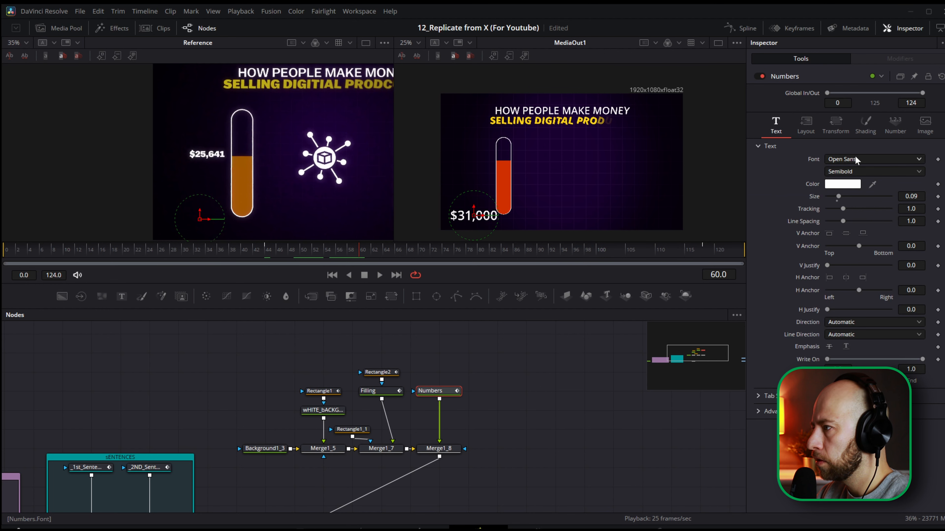
left_click(850, 174)
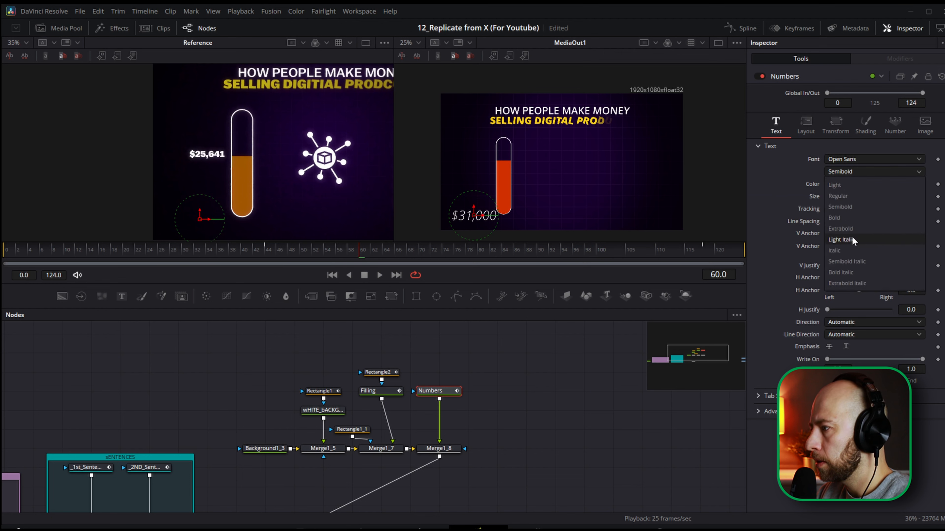
left_click(841, 229)
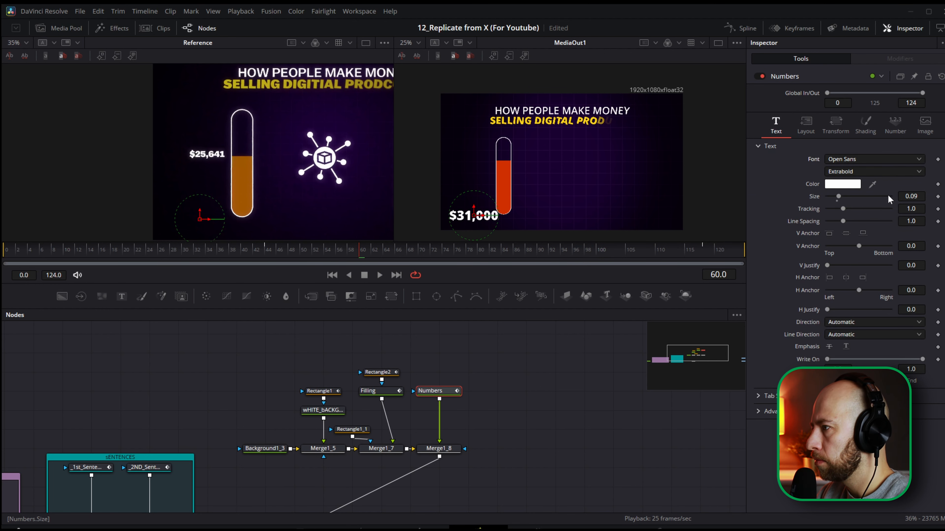
left_click_drag(911, 197, 888, 197)
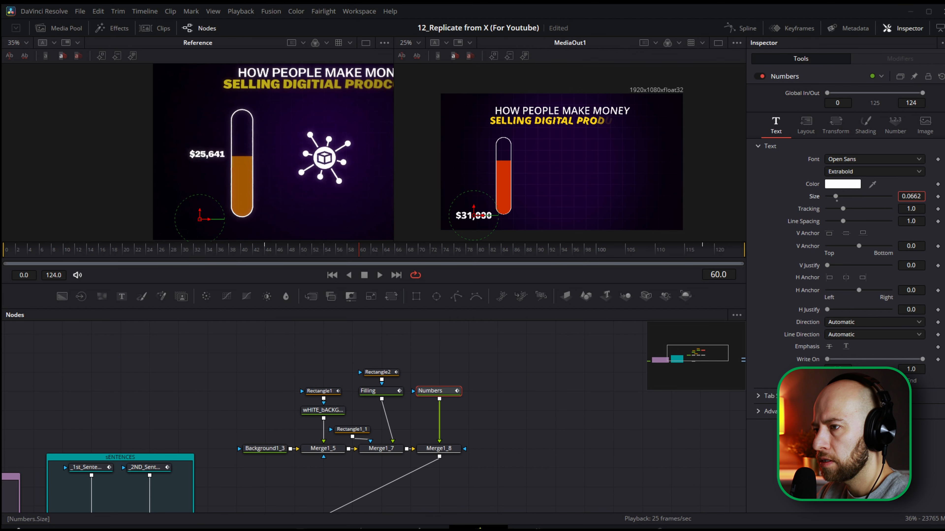
left_click(343, 256)
left_click_drag(474, 207, 477, 172)
left_click_drag(911, 196, 906, 196)
left_click(855, 172)
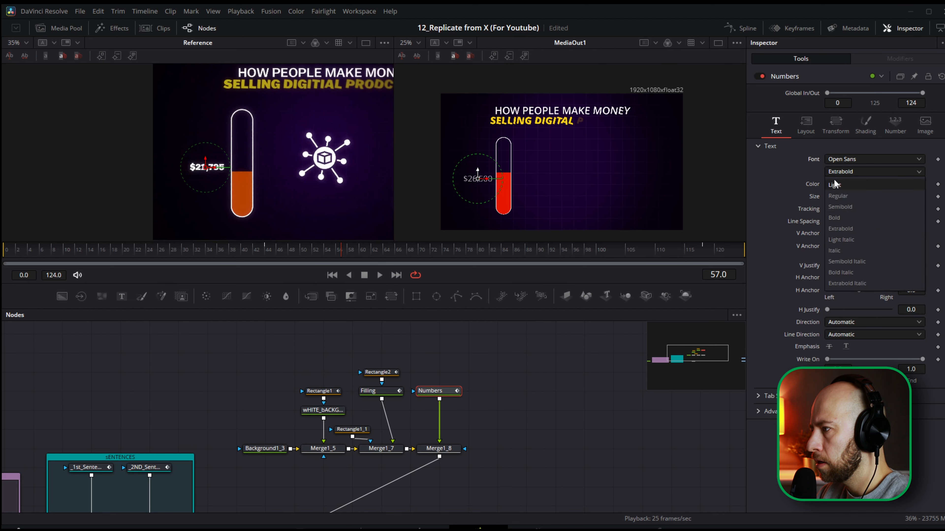
left_click(838, 217)
key("ctrl+z")
Lower the number text to the bar's base and keyframe its shading opacity from 0 at frame 44 to 1.0 at frame 52.
left_click(270, 256)
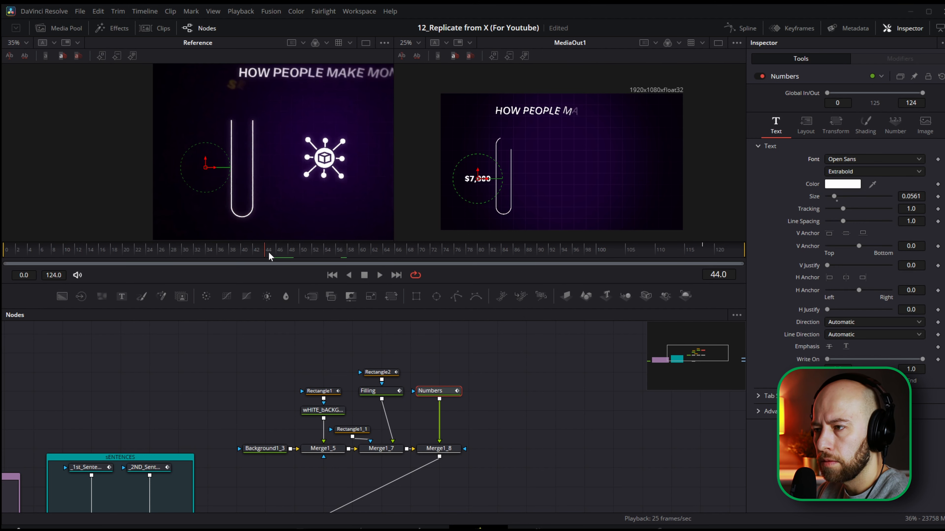
left_click_drag(479, 174, 479, 220)
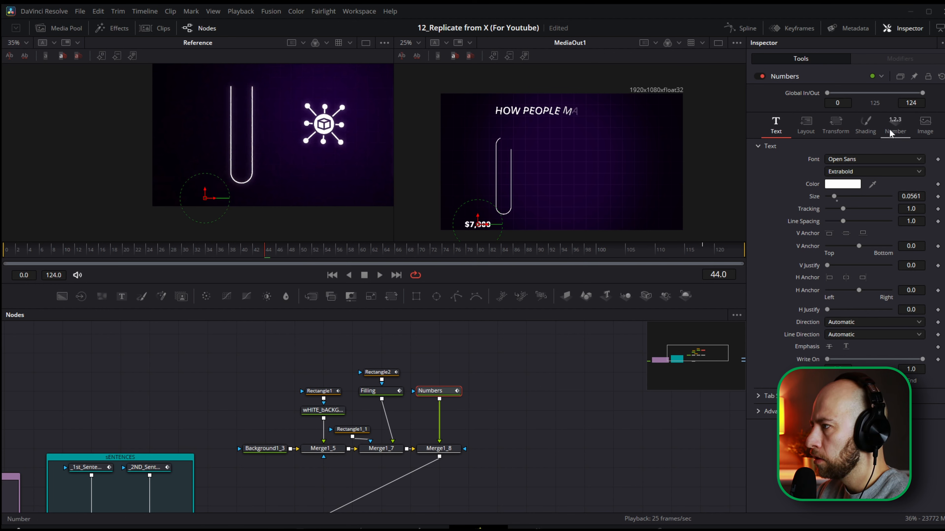
left_click(861, 124)
left_click(938, 226)
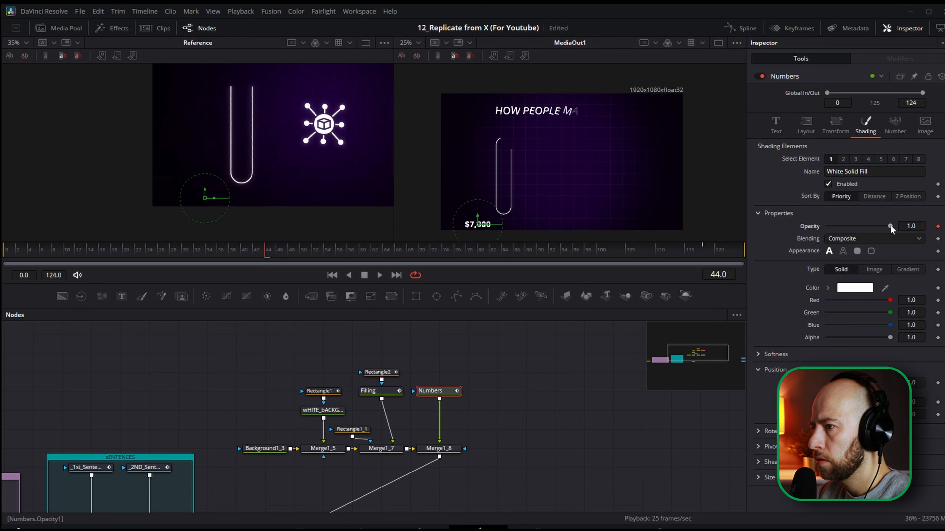
left_click_drag(890, 226, 786, 225)
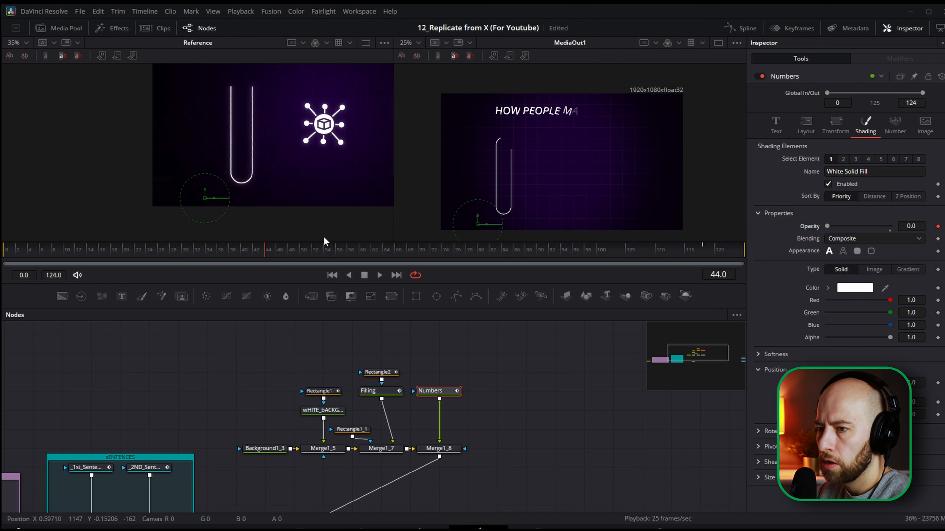
left_click_drag(264, 248, 316, 252)
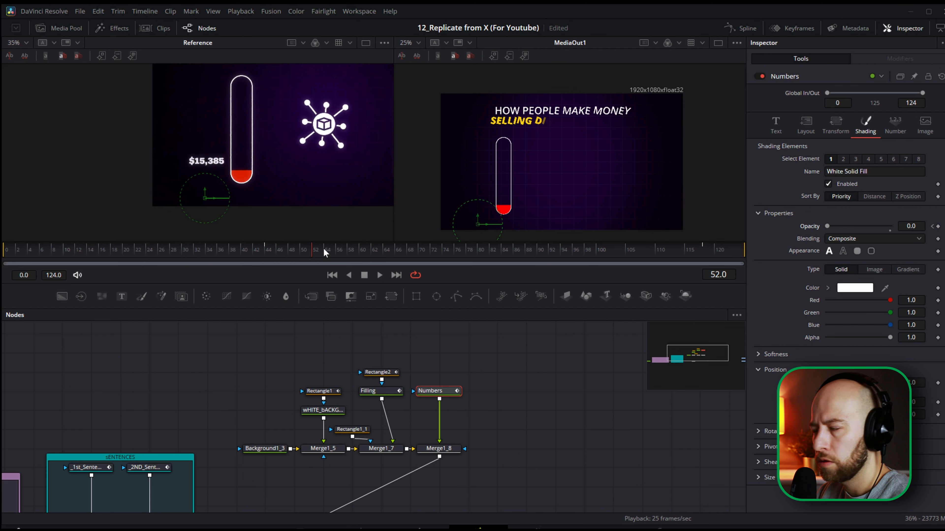
left_click_drag(828, 226, 915, 241)
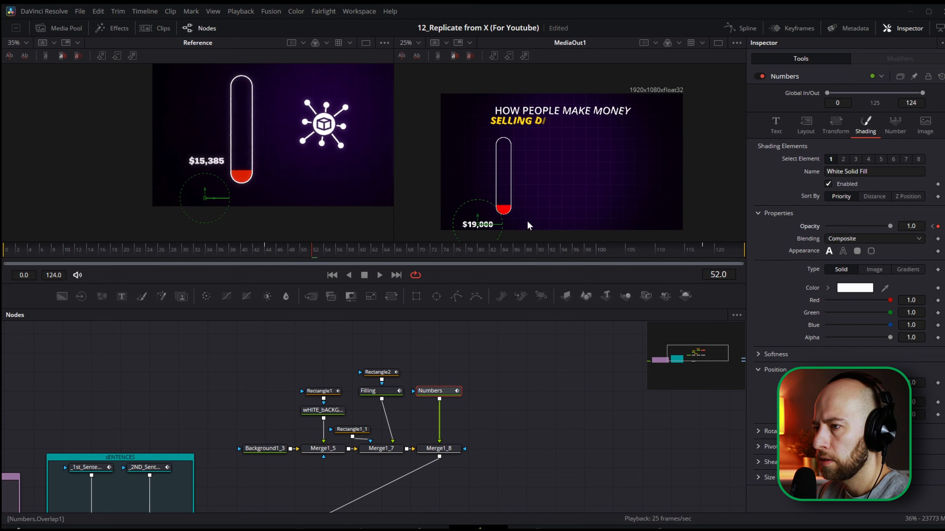
Keyframe the Numbers layout center at frame 44 and move it up beside the bar's top at frame 86, to Y about 0.666.
left_click_drag(302, 248, 267, 249)
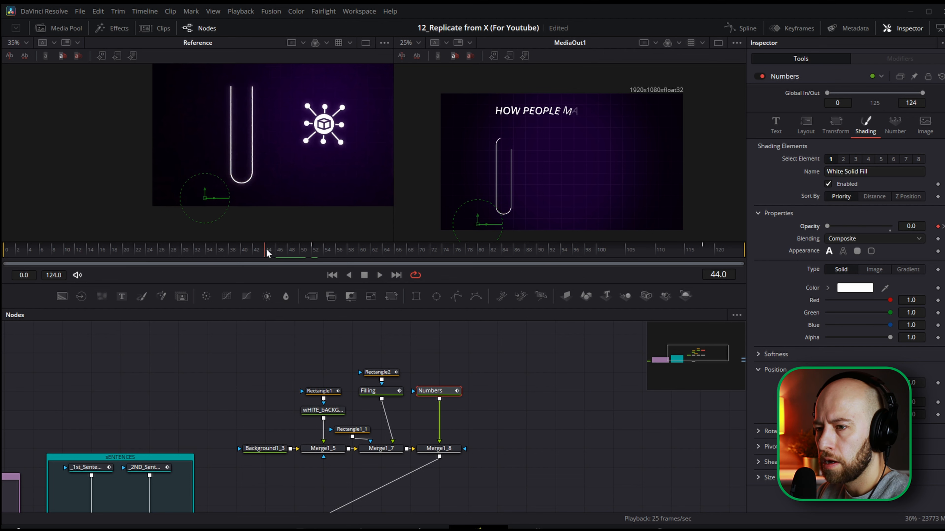
left_click(806, 126)
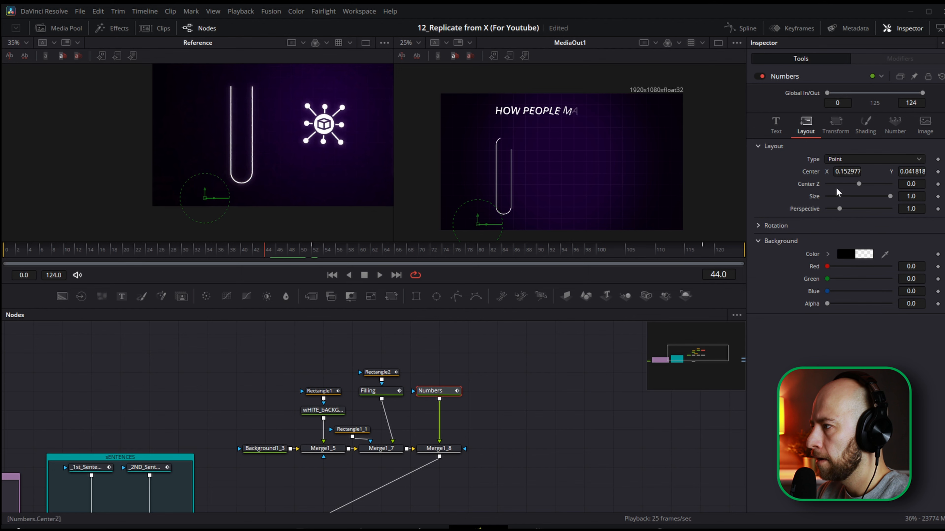
left_click_drag(510, 183, 512, 176)
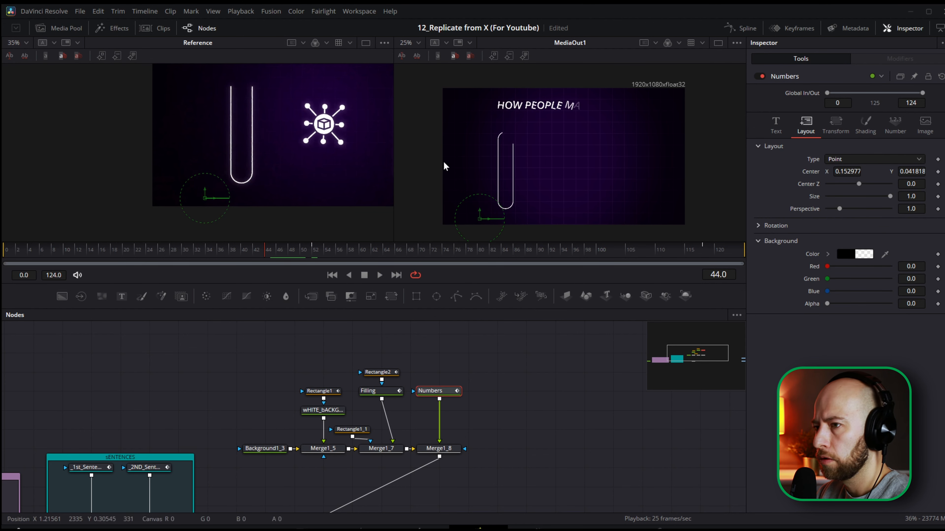
left_click(937, 171)
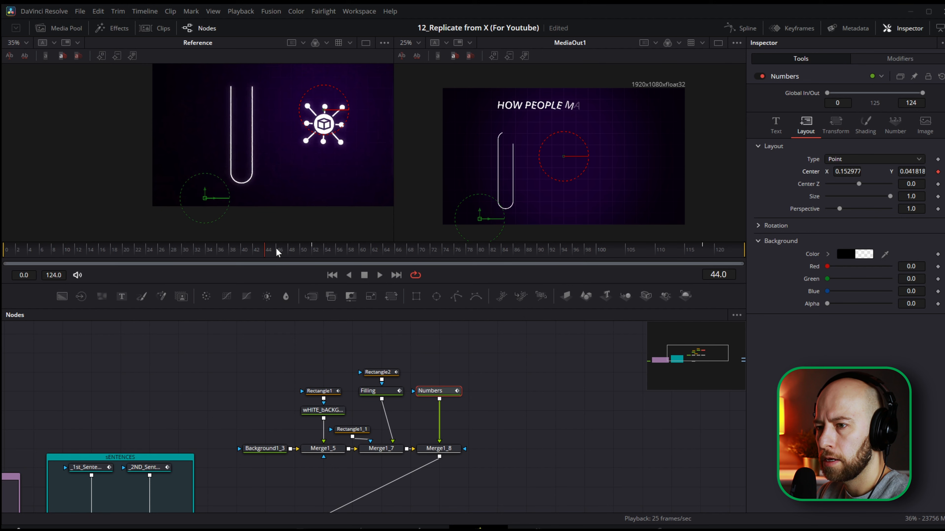
scroll(287, 196, "down", 2)
left_click_drag(266, 257, 517, 263)
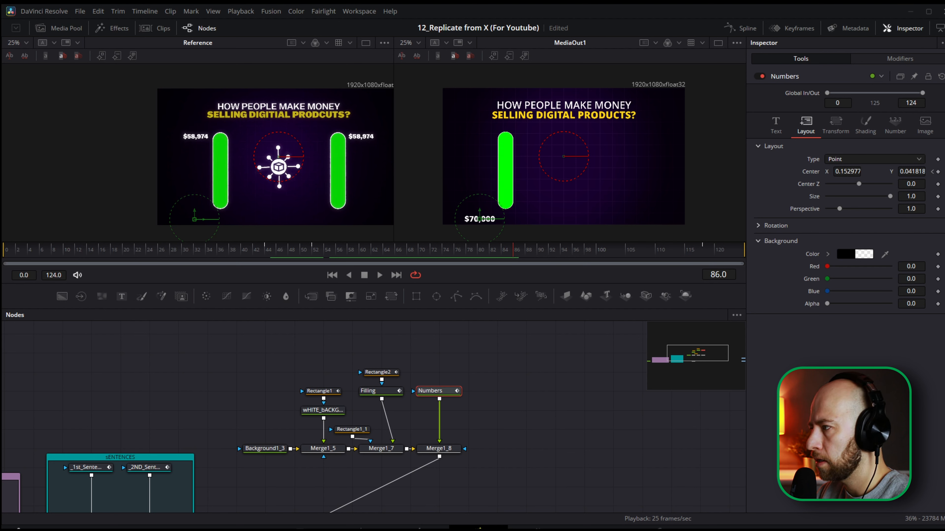
left_click_drag(479, 216, 480, 132)
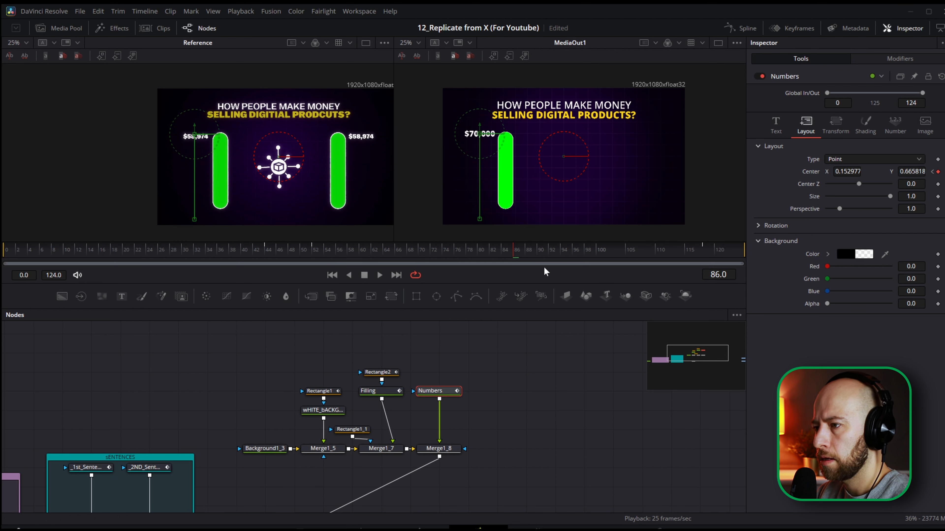
Isolate the Numbers layout center's Displacement curve in the Spline editor, fit it in view and flatten its keyframes.
left_click_drag(482, 253, 407, 252)
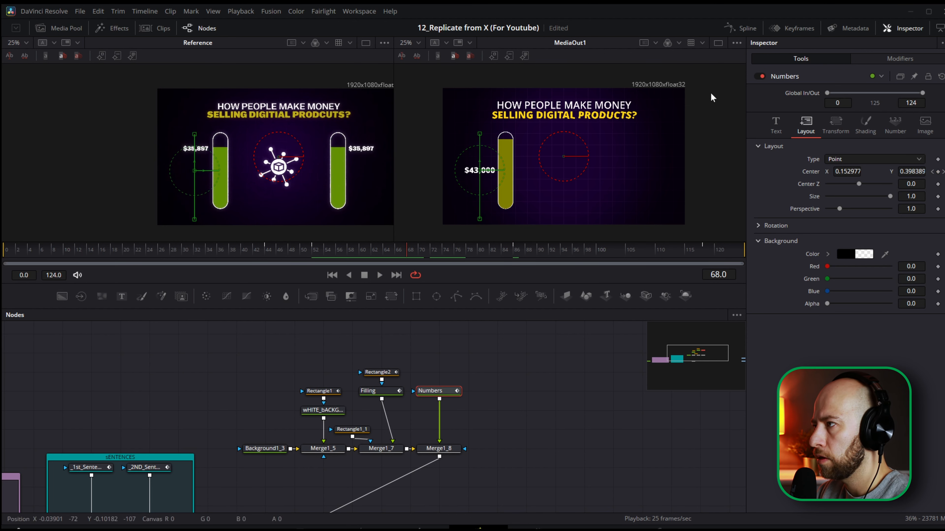
left_click(740, 28)
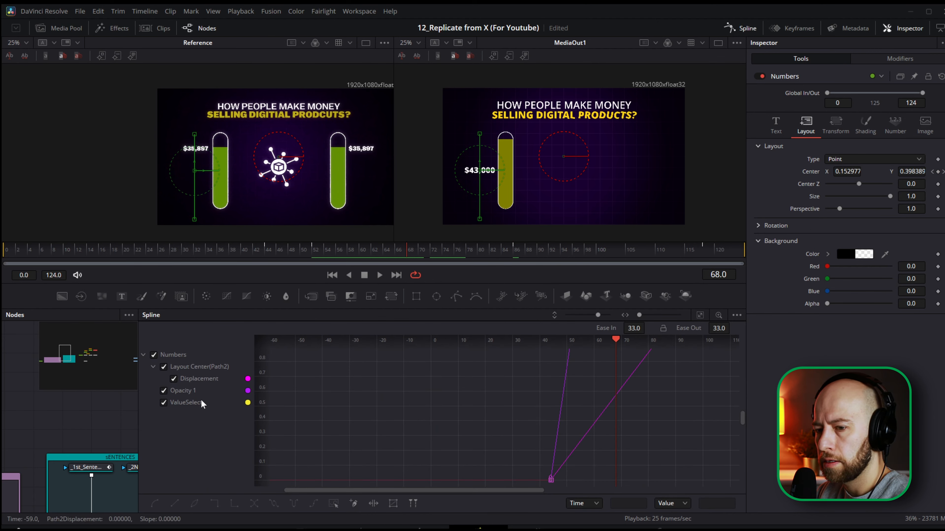
left_click(164, 390)
left_click(163, 403)
left_click(163, 404)
left_click(164, 390)
left_click(700, 315)
left_click_drag(680, 371, 521, 443)
key("f")
Adjust the easing handles of the Numbers displacement curve so the text's rise follows the bar's fill level.
left_click_drag(608, 394, 542, 394)
left_click_drag(406, 255, 318, 258)
left_click_drag(541, 394, 554, 394)
left_click_drag(314, 257, 378, 267)
scroll(575, 422, "up", 1)
left_click_drag(574, 437, 574, 430)
left_click_drag(377, 257, 315, 260)
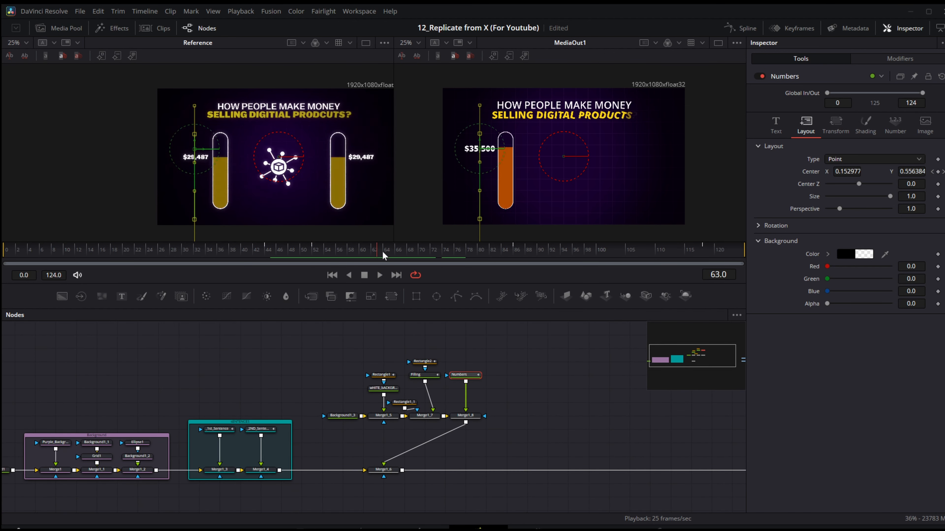
Group the outlined bar, filling and number nodes into a single group and place it directly above Merge1_6.
left_click_drag(393, 426, 382, 423)
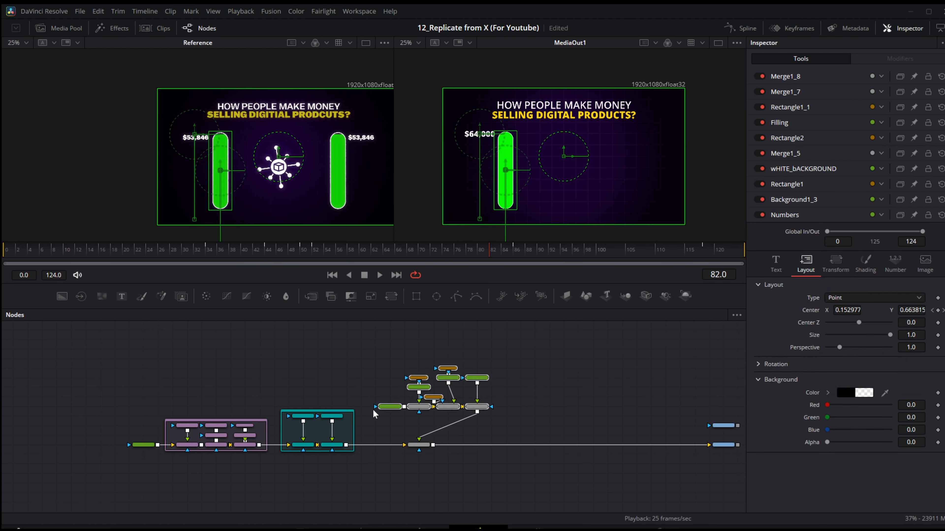
scroll(412, 395, "up", 3)
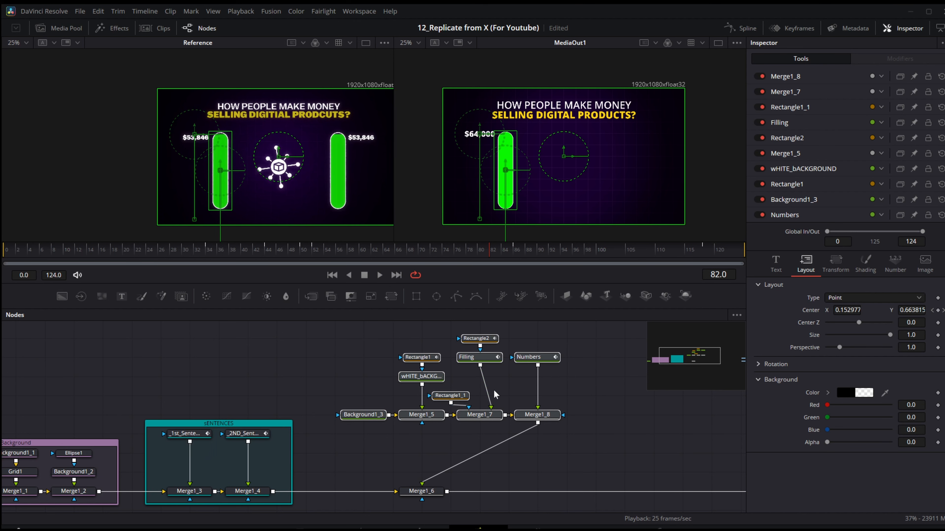
key("ctrl+g")
left_click_drag(451, 348, 406, 417)
left_click_drag(428, 409, 320, 409)
scroll(351, 409, "down", 3)
scroll(324, 411, "up", 2)
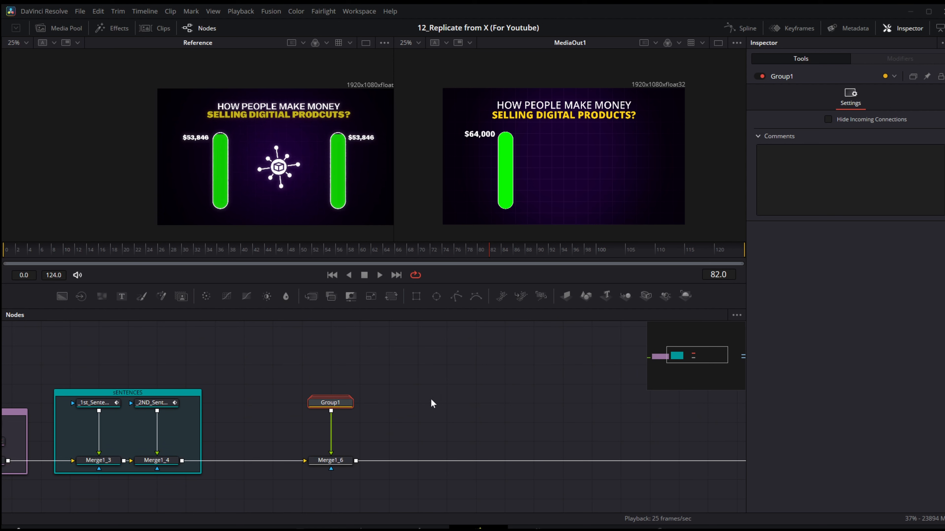
Paste an instance of Group1 and merge it into the main node line after Merge1_6.
key("ctrl+shift+v")
left_click_drag(442, 403, 354, 462)
left_click(417, 403)
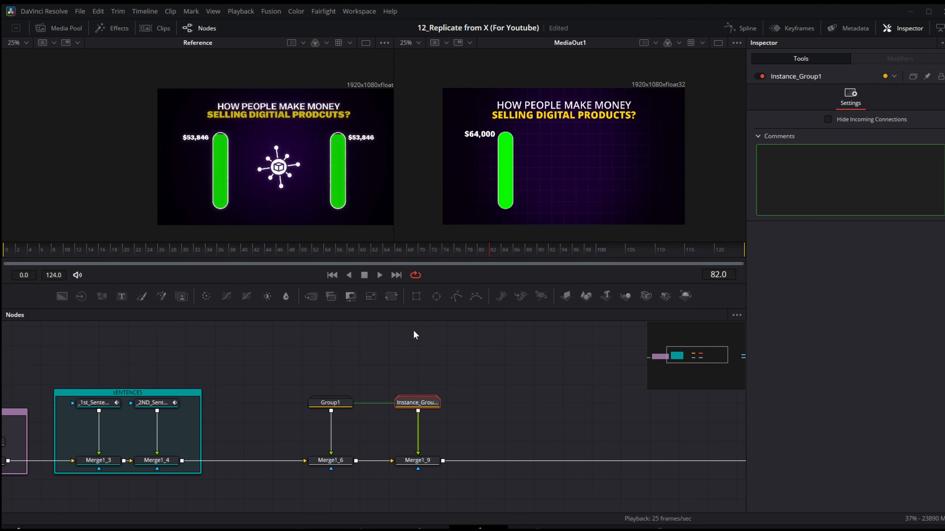
Add a Transform after the instanced group and shift its center X to about 1.01, making a second bar opposite the first.
left_click(390, 297)
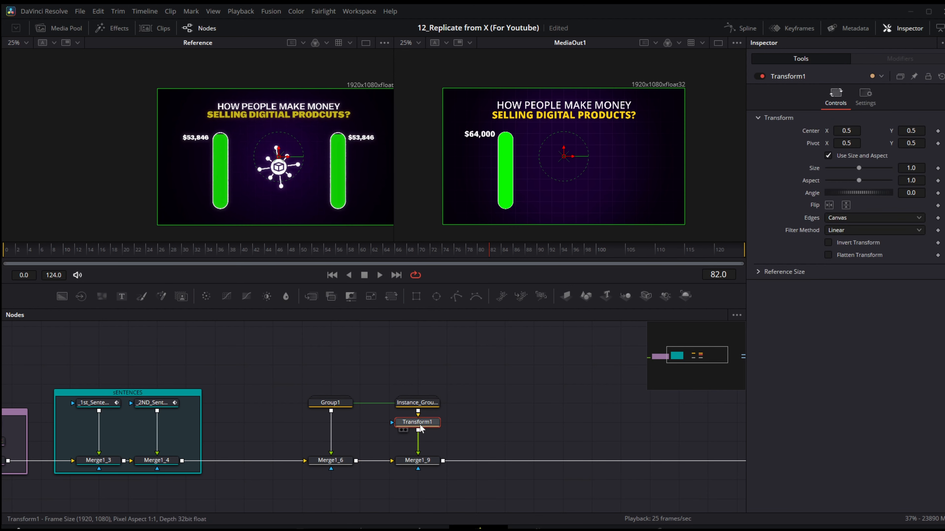
left_click_drag(573, 155, 696, 169)
left_click(531, 416)
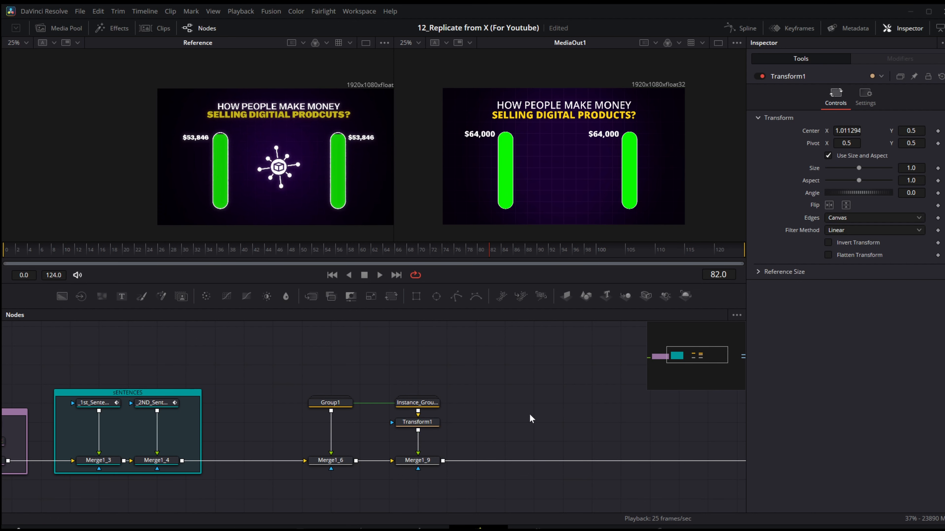
Inside the instanced group, add a horizontally flipped Transform after the numbers and shift it so the mirrored number sits outside the second bar.
left_click(424, 409)
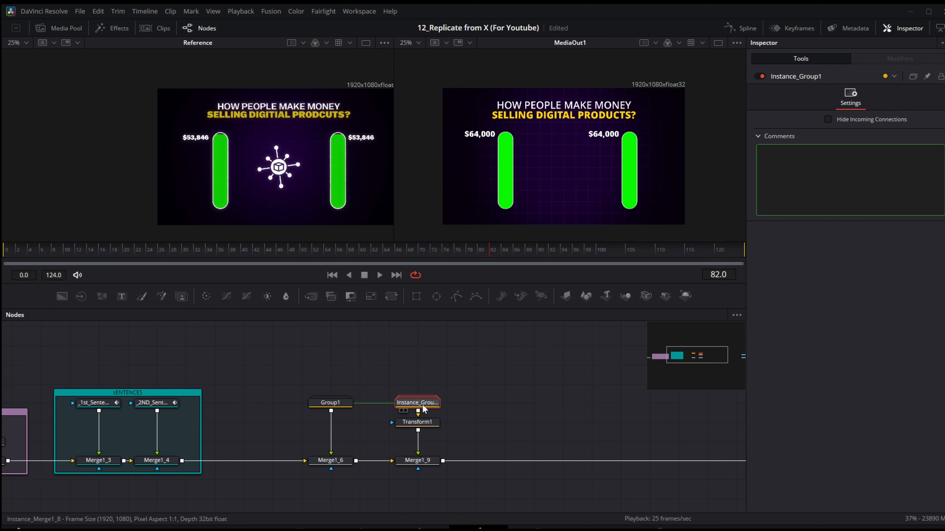
double_click(423, 405)
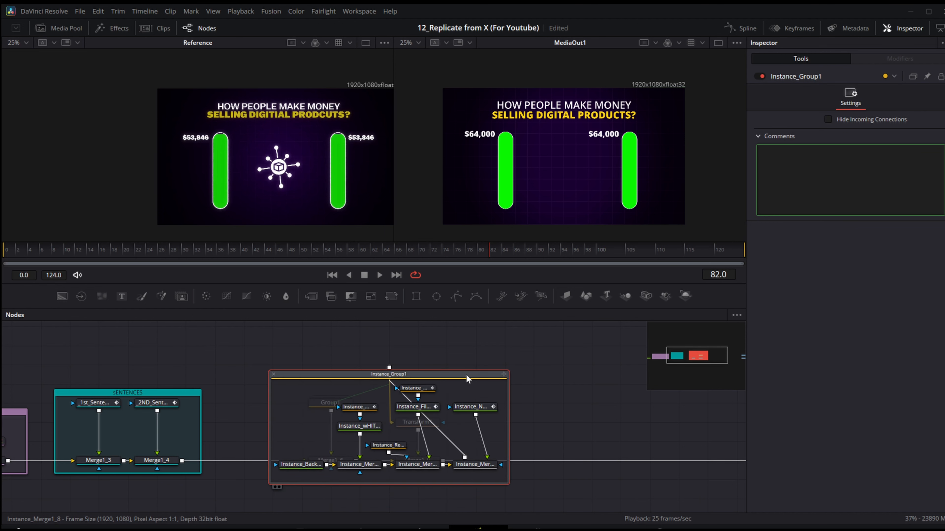
left_click(478, 406)
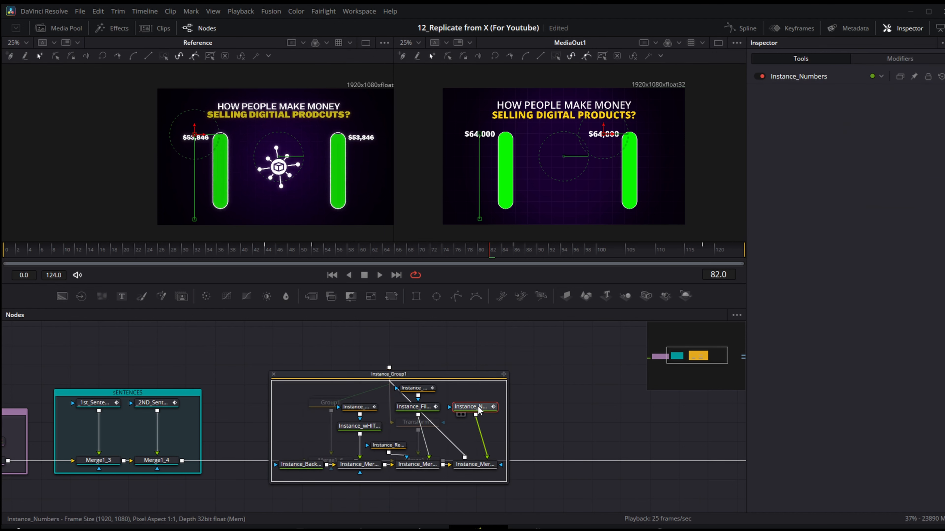
left_click(395, 297)
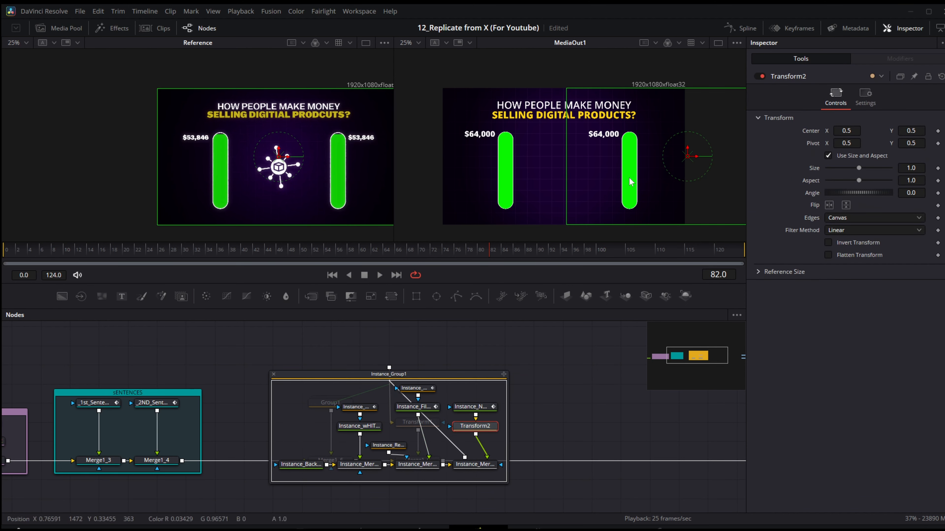
left_click(829, 204)
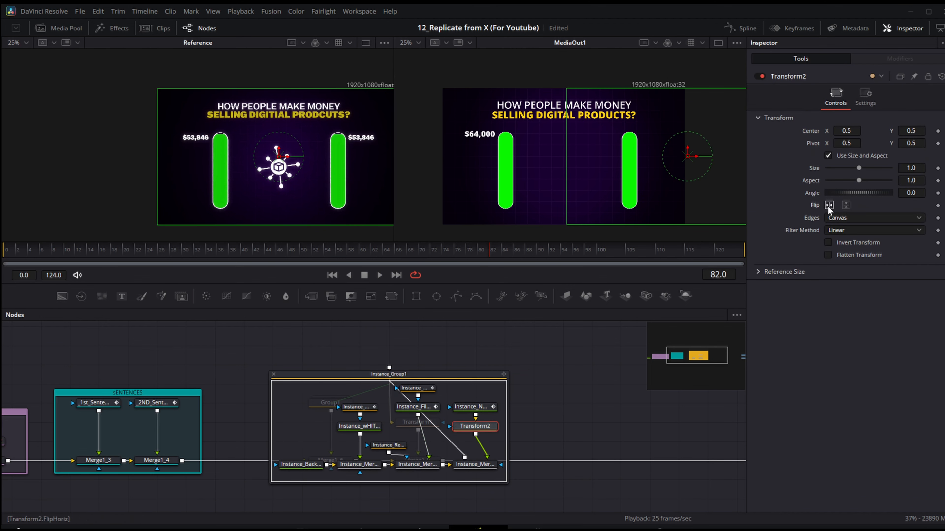
left_click_drag(700, 157, 583, 164)
Add a second Transform below the first, flip it horizontally to make the number readable, and position the number outside the second bar.
left_click_drag(449, 391, 481, 429)
left_click_drag(481, 428, 480, 413)
left_click(497, 422)
left_click(486, 410)
left_click(389, 294)
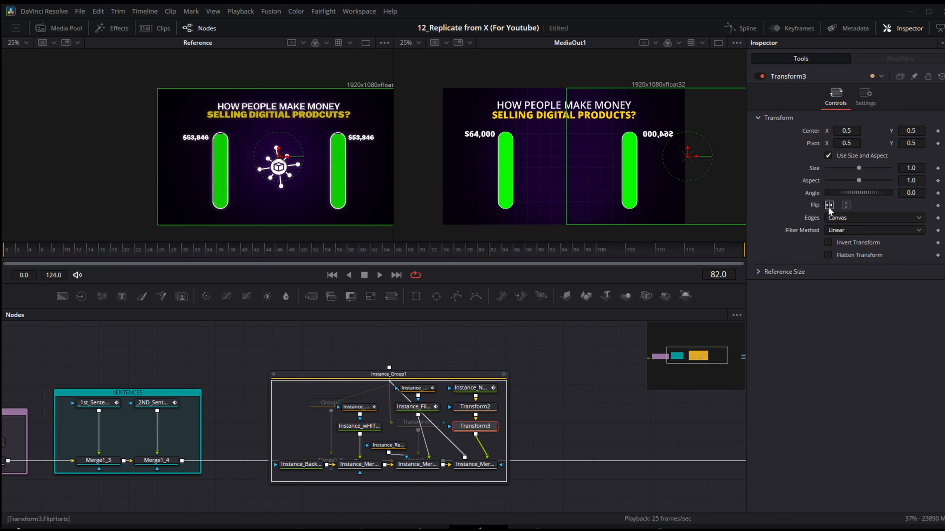
left_click(845, 204)
left_click(846, 205)
left_click(830, 205)
left_click_drag(696, 157, 635, 180)
left_click(557, 388)
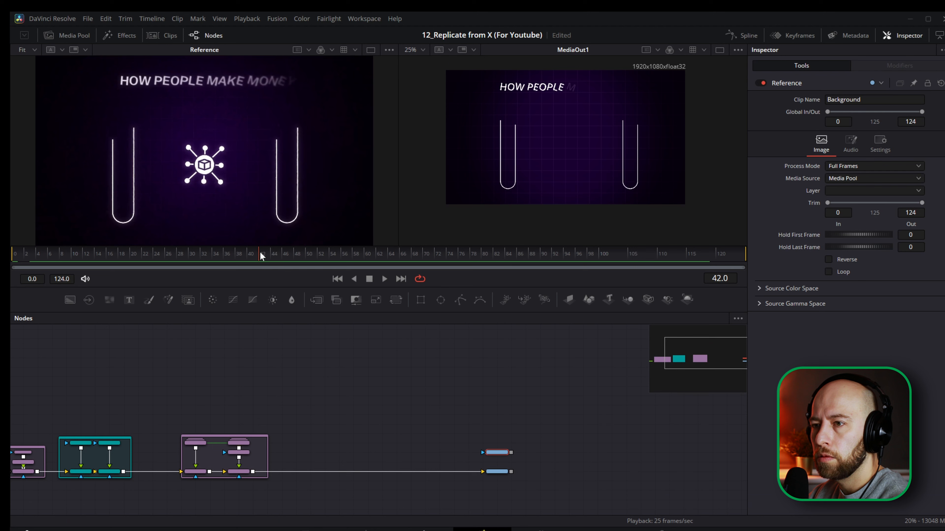
Scrub from frame 42 to frame 65 to compare the two recreated bars with the reference.
left_click_drag(262, 254, 393, 254)
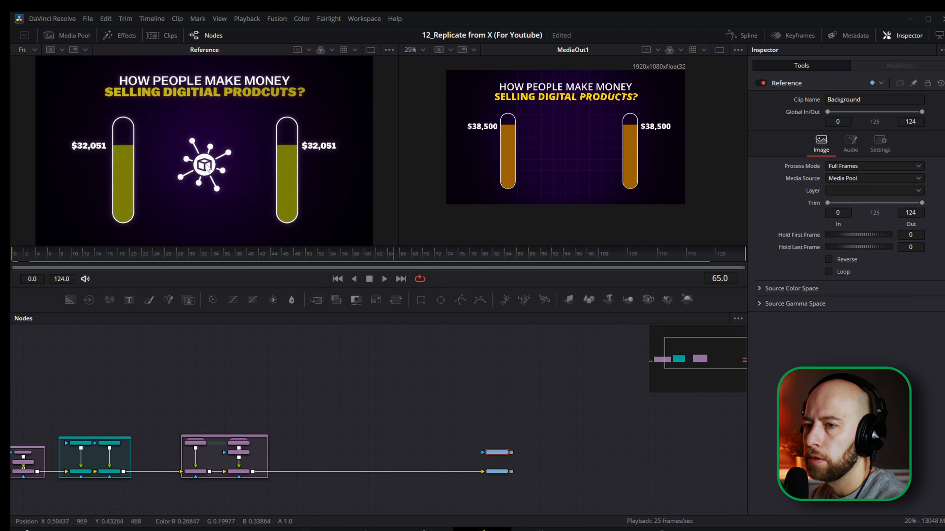
scroll(326, 402, "right", 3)
scroll(329, 401, "left", 5)
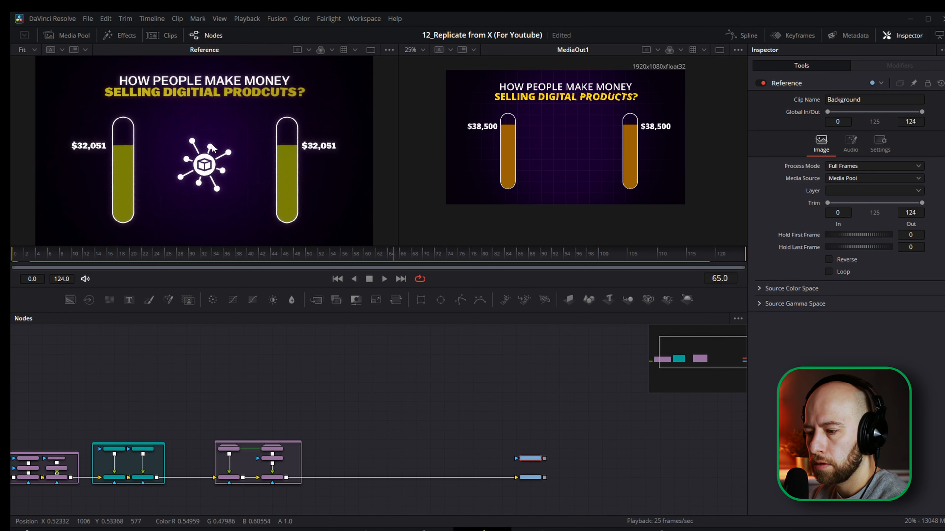
Open the composition of clip 01 and copy the whole node network that builds the rotating box icon.
left_click(160, 36)
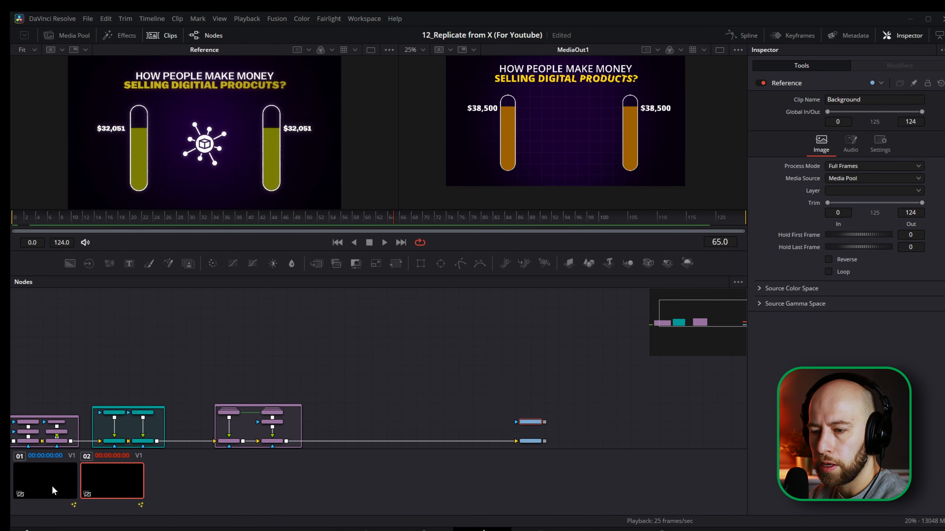
scroll(430, 369, "down", 3)
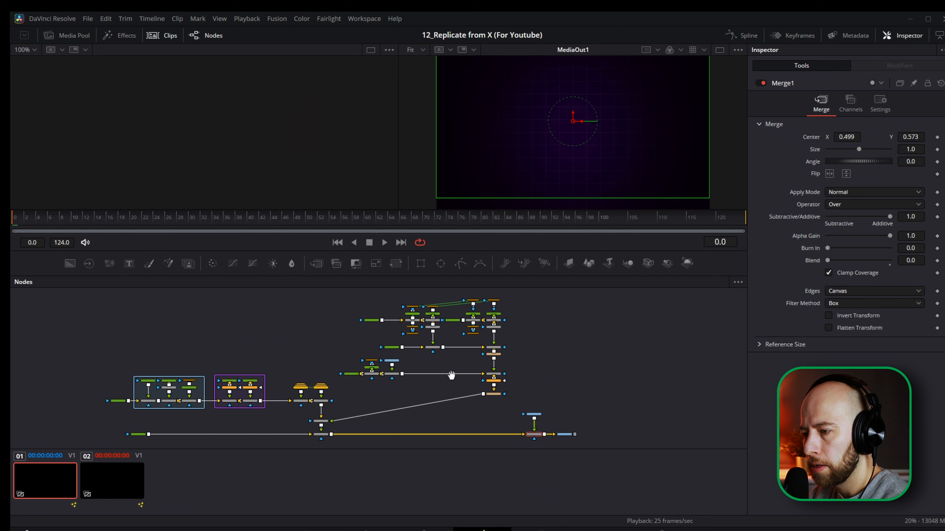
left_click_drag(450, 373, 456, 390)
left_click_drag(524, 299, 349, 428)
scroll(501, 414, "up", 5)
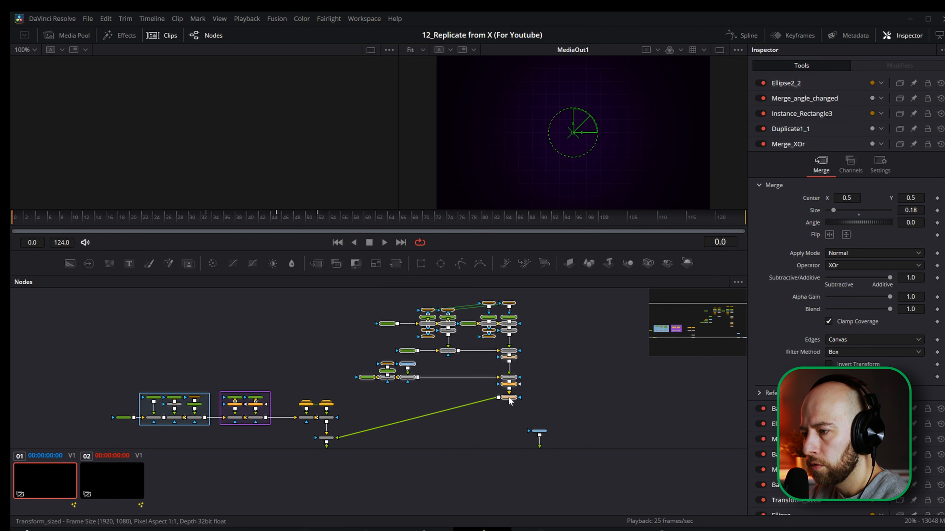
scroll(534, 376, "down", 5)
left_click_drag(548, 306, 370, 426)
Return to clip 02, paste the icon nodes and merge their output into the main line after the bars.
left_click(130, 486)
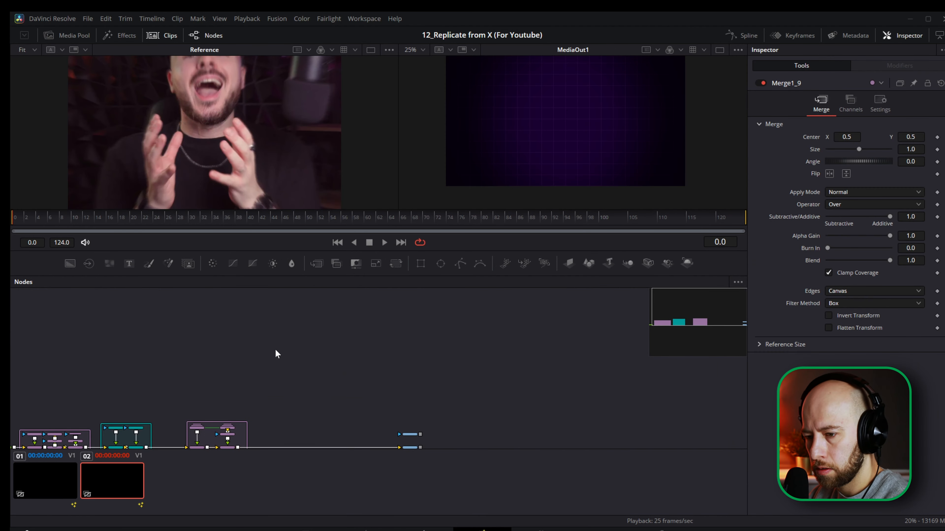
key("ctrl+v")
left_click_drag(371, 370, 239, 437)
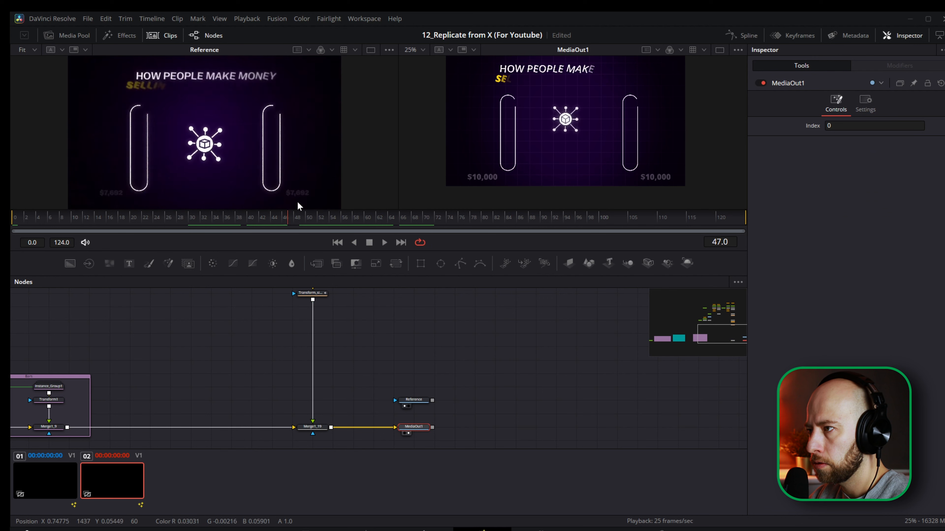
Examine the icon's circle setup: Background1_7, Background_white and the settings of the Ellipse2 mask.
left_click_drag(312, 340, 424, 381)
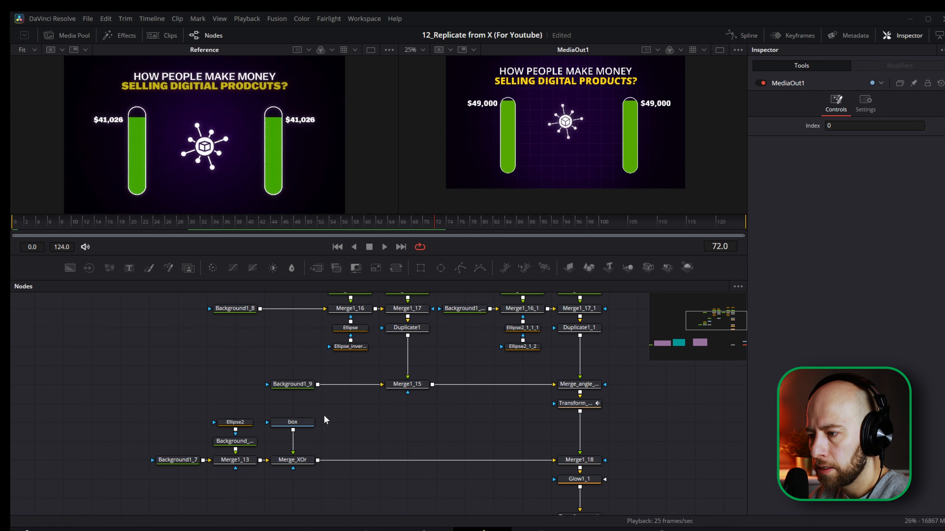
scroll(197, 484, "up", 3)
left_click(183, 448)
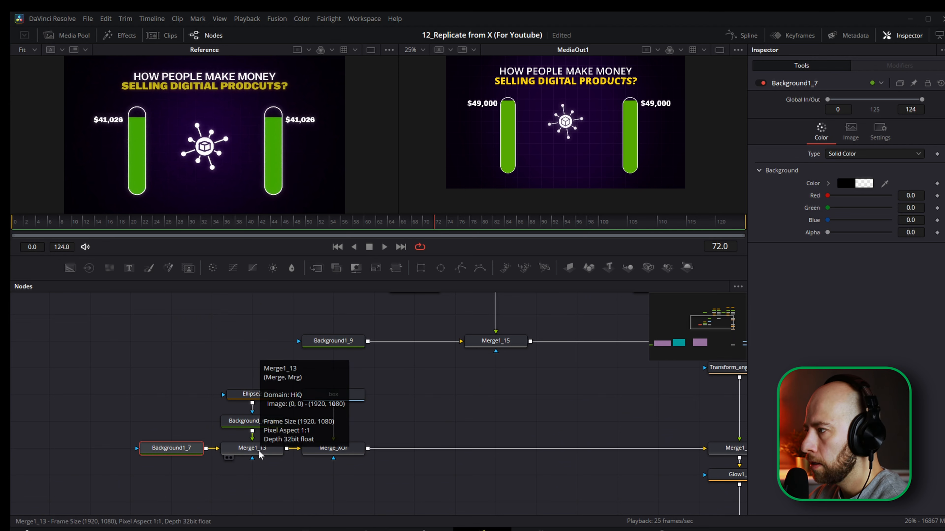
left_click(257, 426)
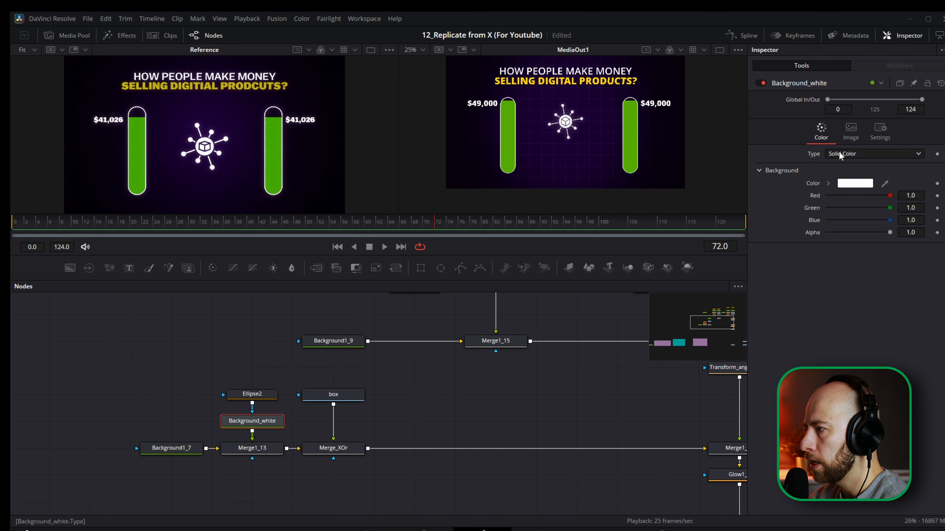
left_click(252, 398)
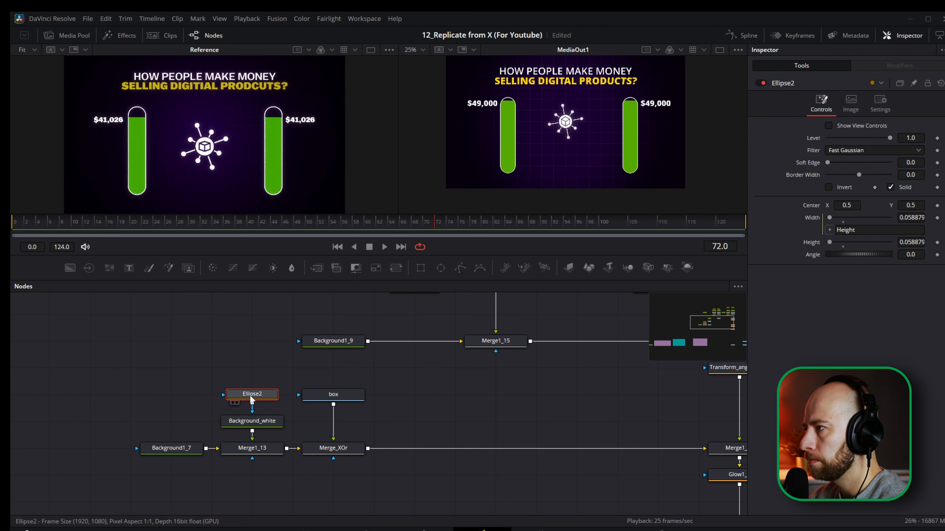
left_click(828, 126)
left_click(828, 126)
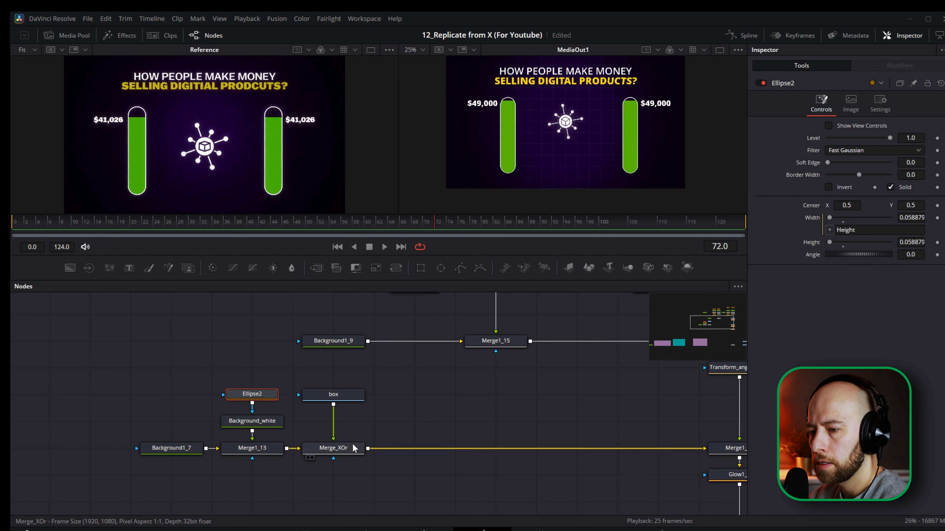
Load Merge1_13 in the viewer and try an Ellipse2 height of 0.113, undoing the size change.
left_click(257, 448)
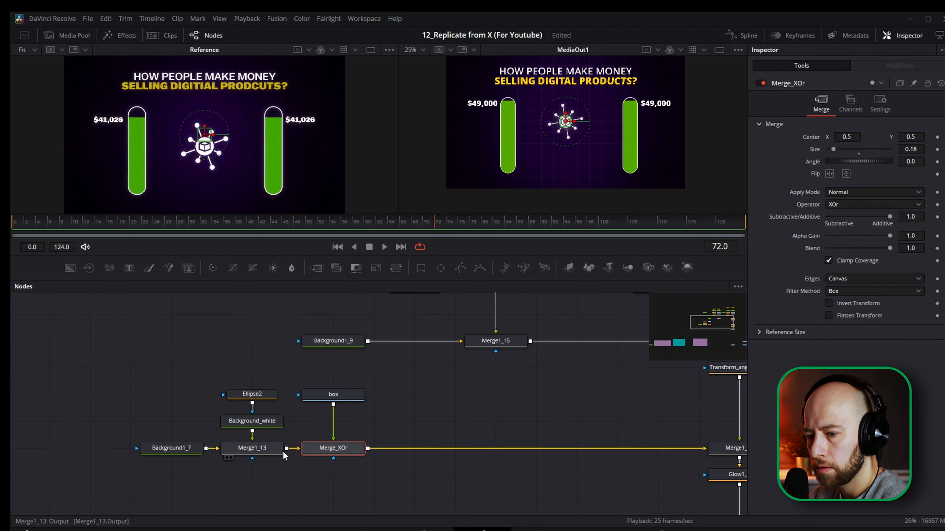
key("1")
left_click(257, 442)
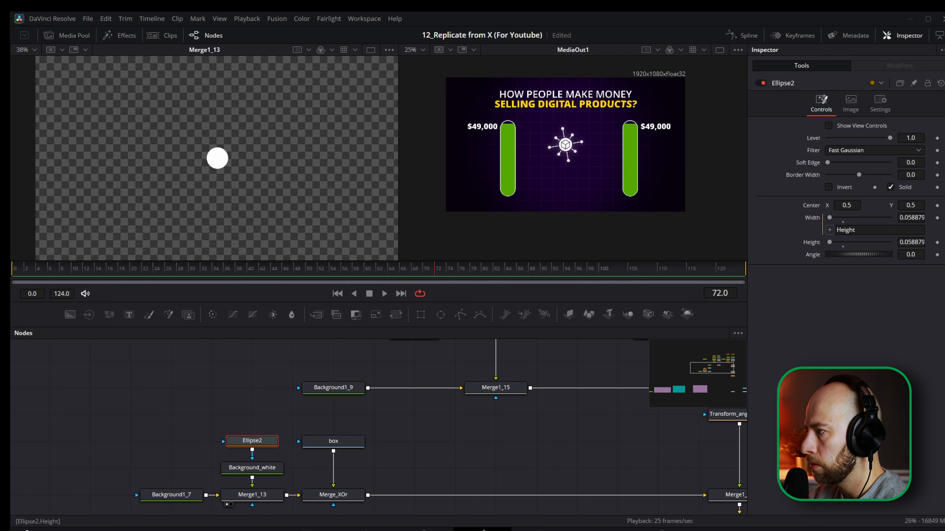
left_click_drag(910, 242, 930, 243)
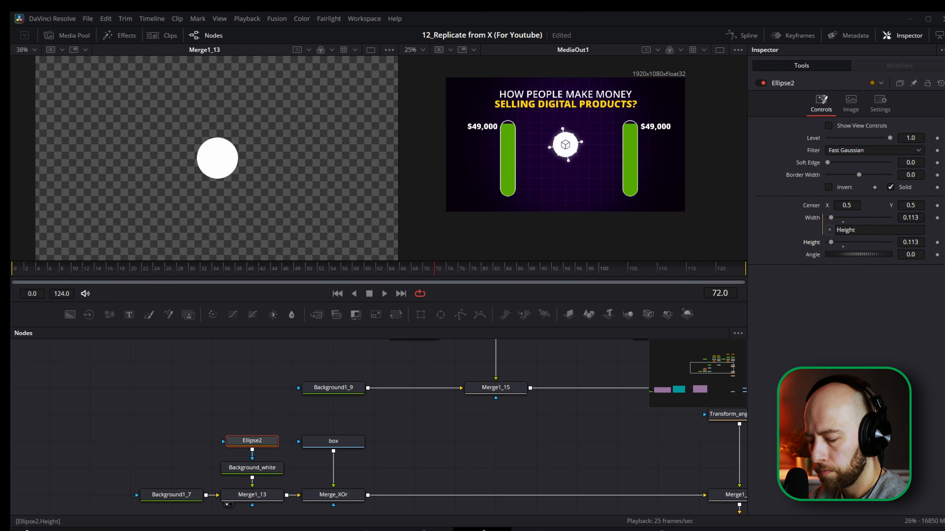
key("ctrl+z")
Examine the box image node and search Flaticon for "3d box" icons.
scroll(377, 426, "down", 2)
left_click_drag(408, 400, 437, 353)
scroll(372, 418, "up", 2)
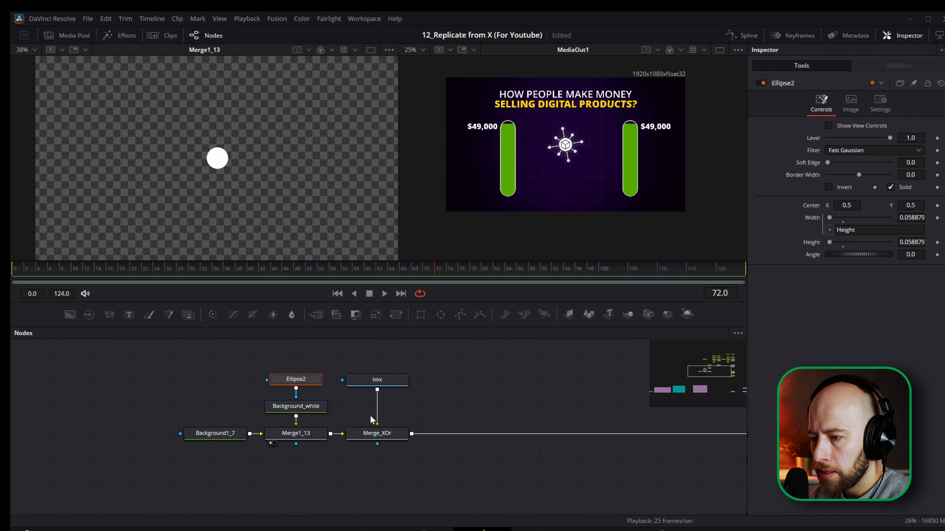
left_click_drag(371, 412, 380, 421)
left_click(383, 389)
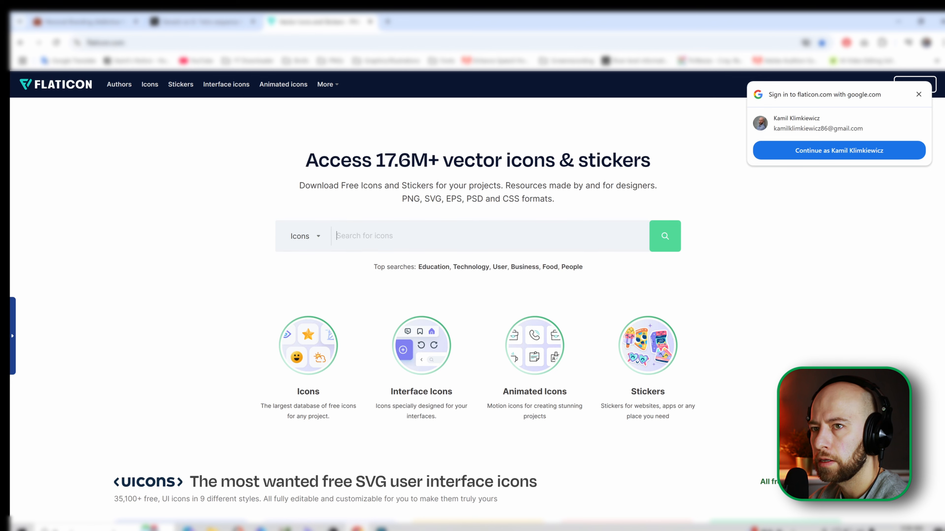
type("3d box")
key("Return")
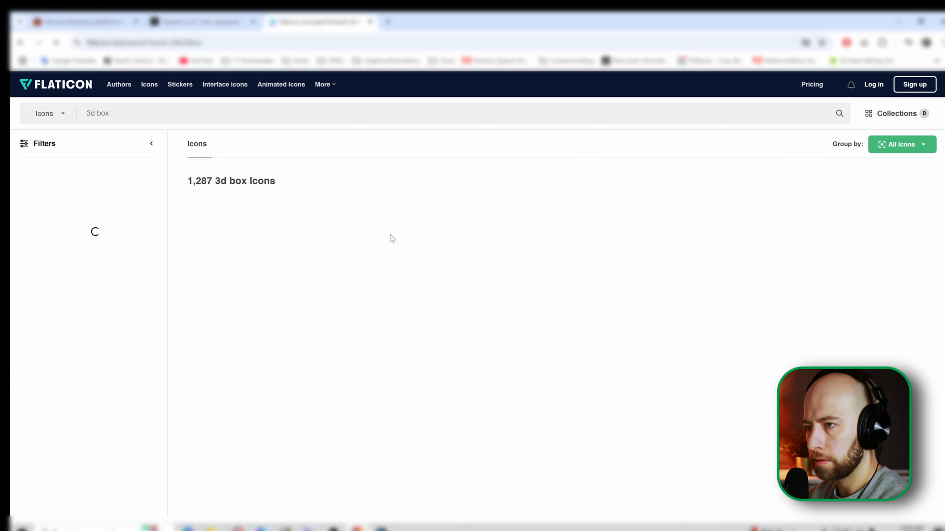
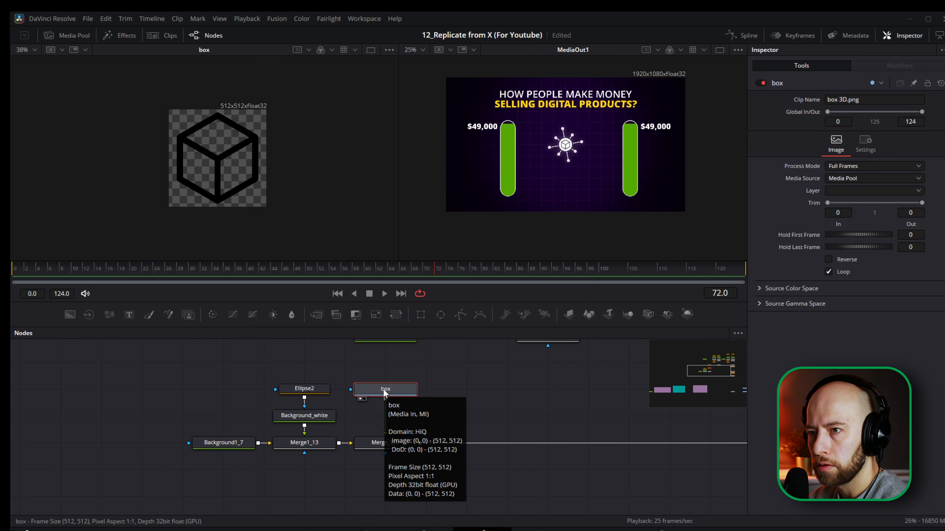
Examine the operator setting of Merge_XOr and view the merged box and circle up close.
left_click(390, 449)
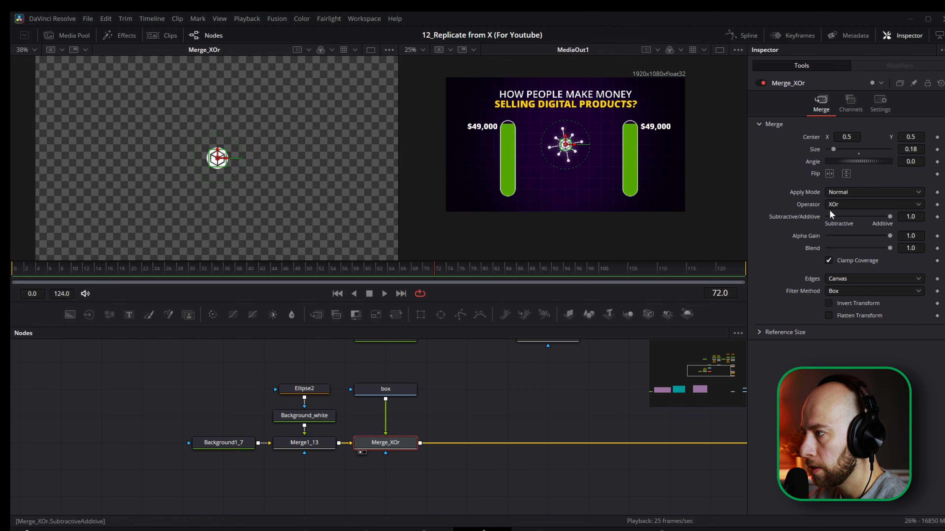
left_click(846, 203)
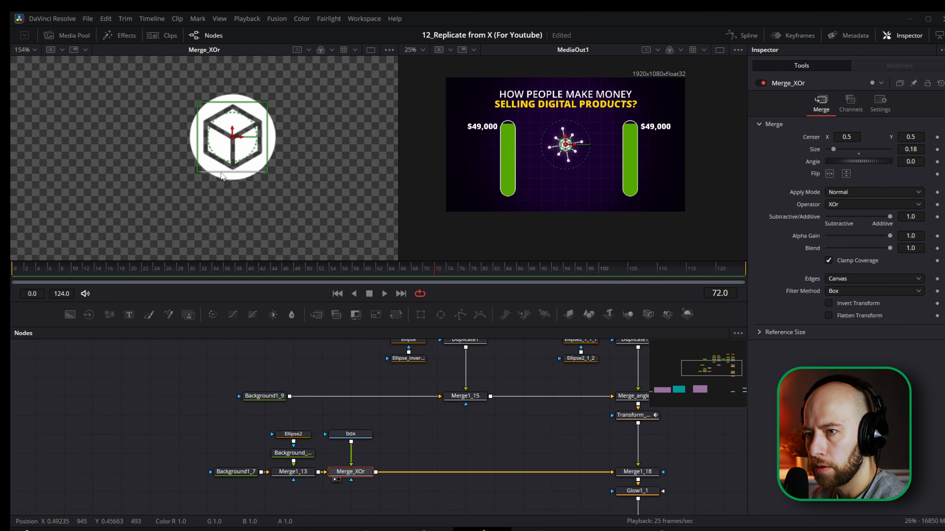
scroll(253, 183, "up", 3)
scroll(254, 183, "down", 3)
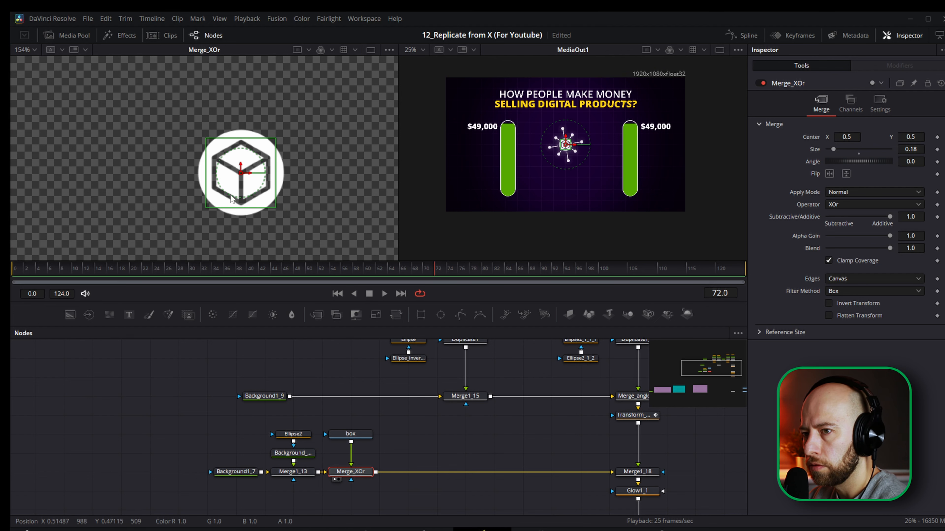
Examine the transparent base nodes Background1_9 and Background1_8 feeding the icon's spokes.
scroll(434, 377, "down", 2)
scroll(428, 428, "up", 4)
left_click_drag(426, 344, 391, 382)
scroll(405, 433, "down", 2)
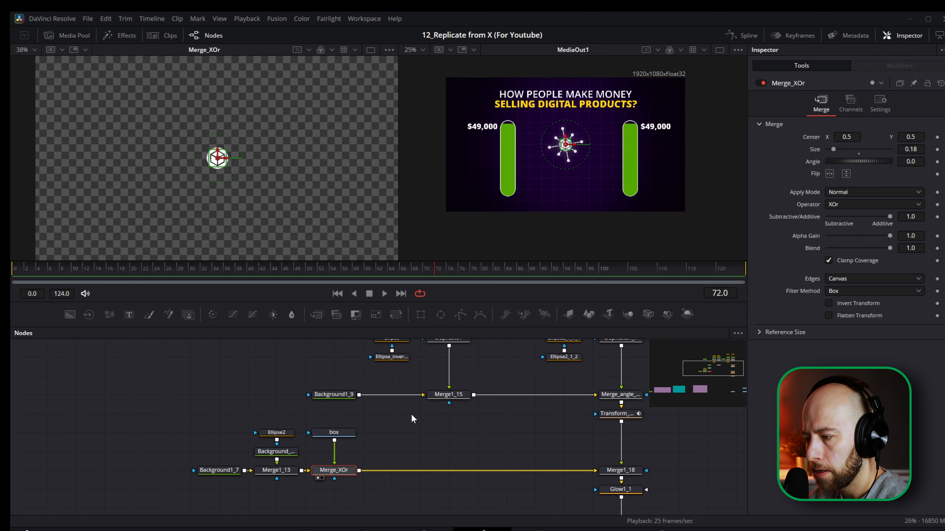
scroll(407, 407, "down", 2)
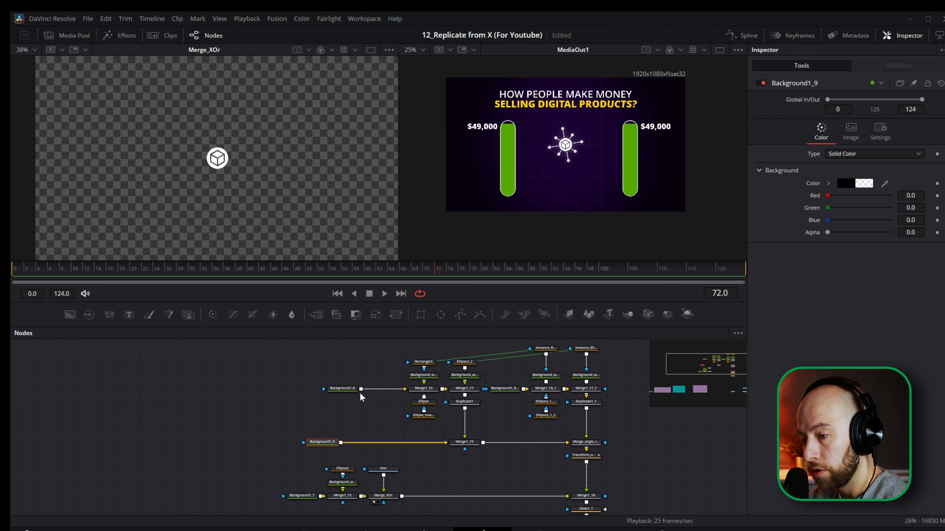
left_click(341, 389)
scroll(387, 397, "up", 3)
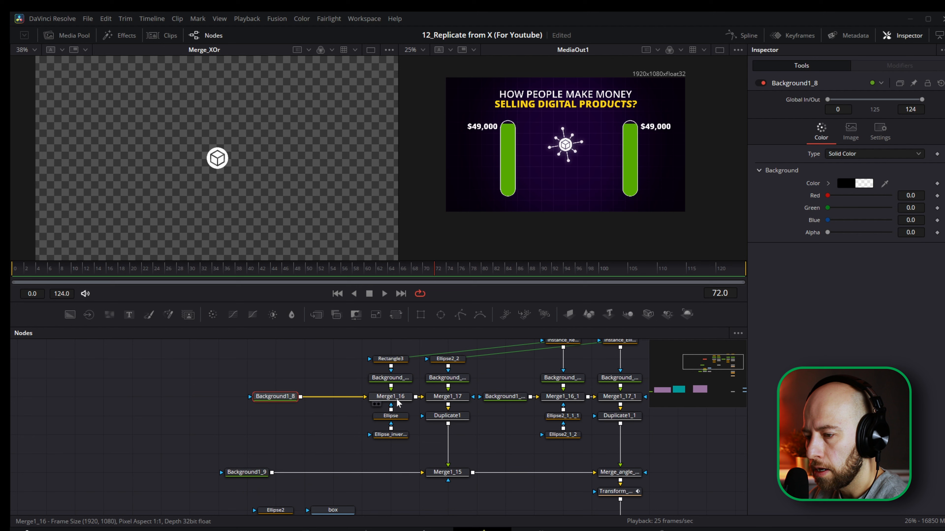
Examine the color of Background_white_1 and load Merge1_16 in the viewer.
left_click(400, 379)
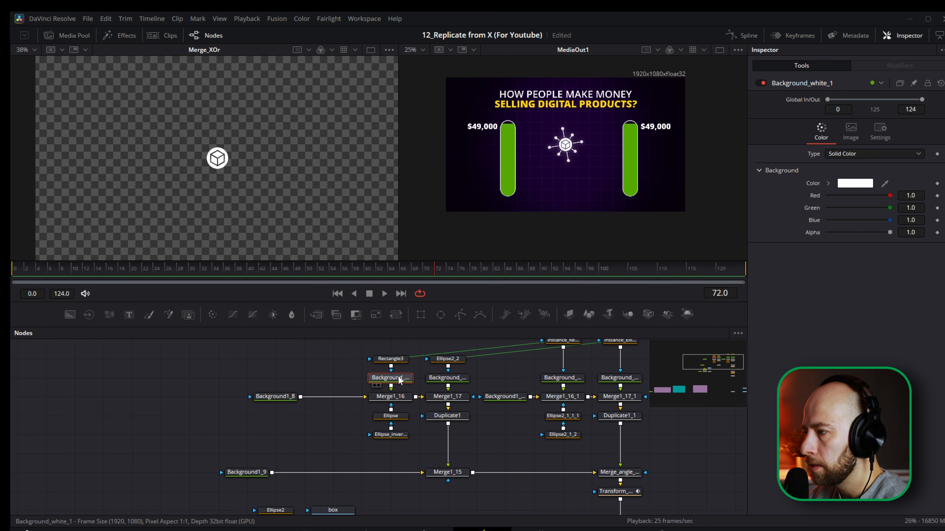
scroll(401, 383, "up", 2)
left_click(405, 406)
key("1")
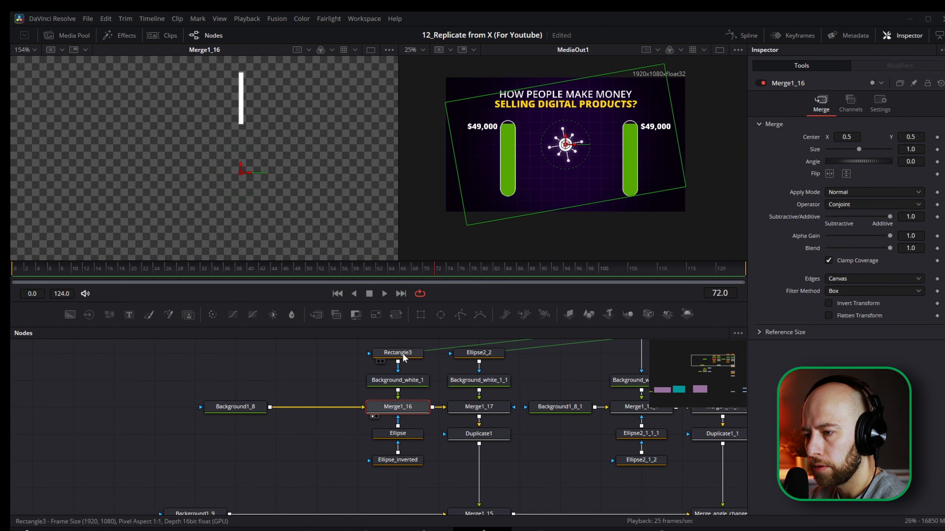
Show the guides in the Merge1_16 viewer and check the Rectangle3 line's placement against the frame center.
left_click(403, 355)
right_click(224, 170)
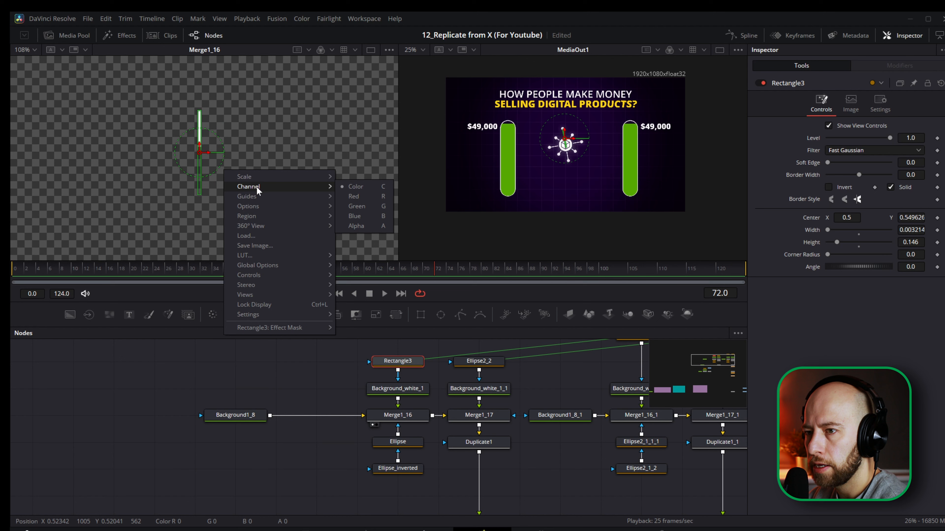
mouse_move(322, 196)
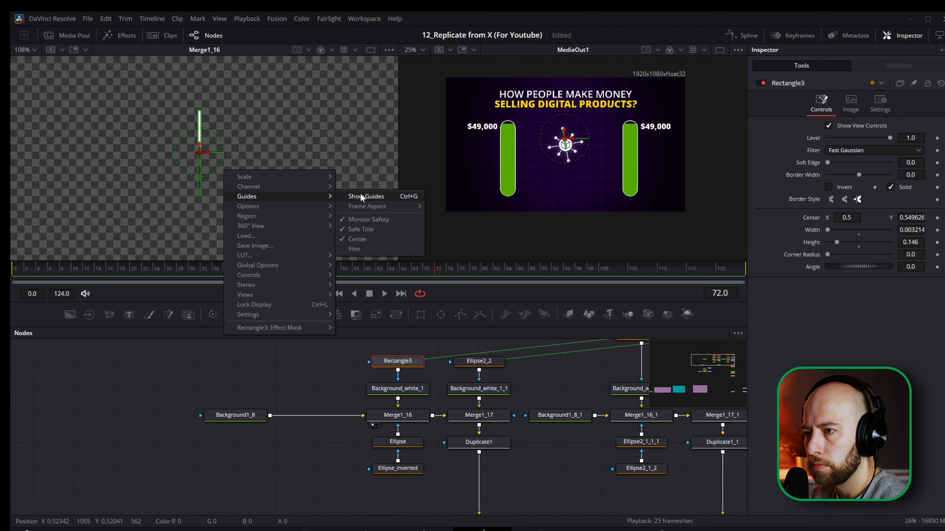
left_click(368, 196)
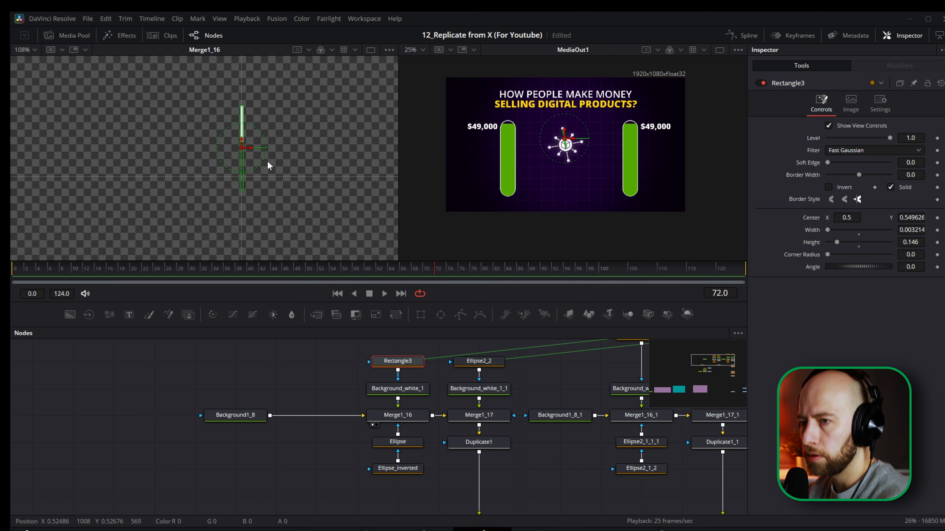
scroll(264, 160, "down", 3)
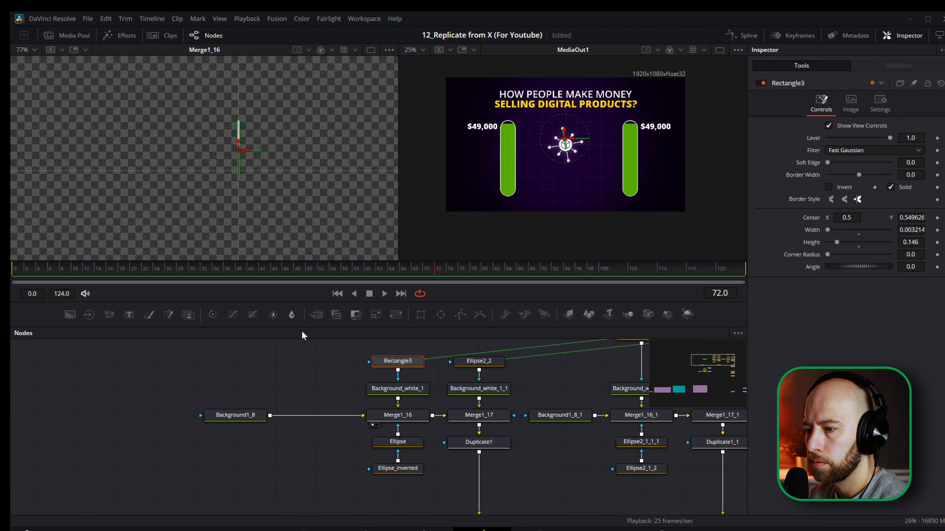
left_click(334, 386)
left_click(395, 367)
left_click(314, 386)
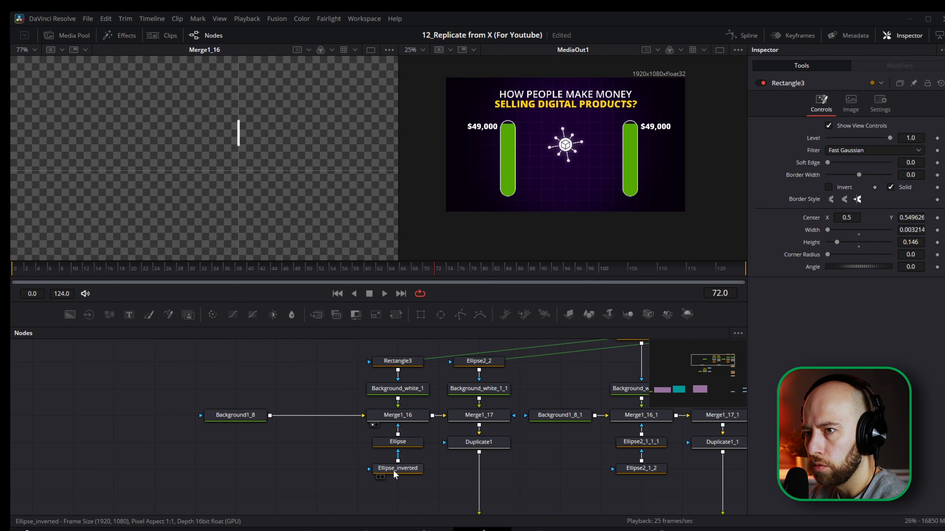
Examine the Ellipse_inverted and Ellipse masks of Merge1_16, trying an Ellipse height of 0.047880 and undoing it.
left_click(395, 470)
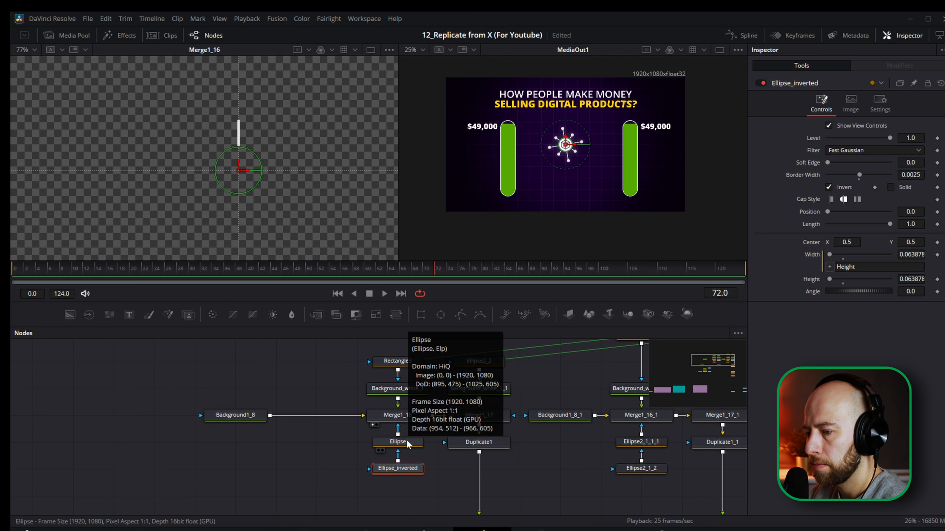
left_click(398, 441)
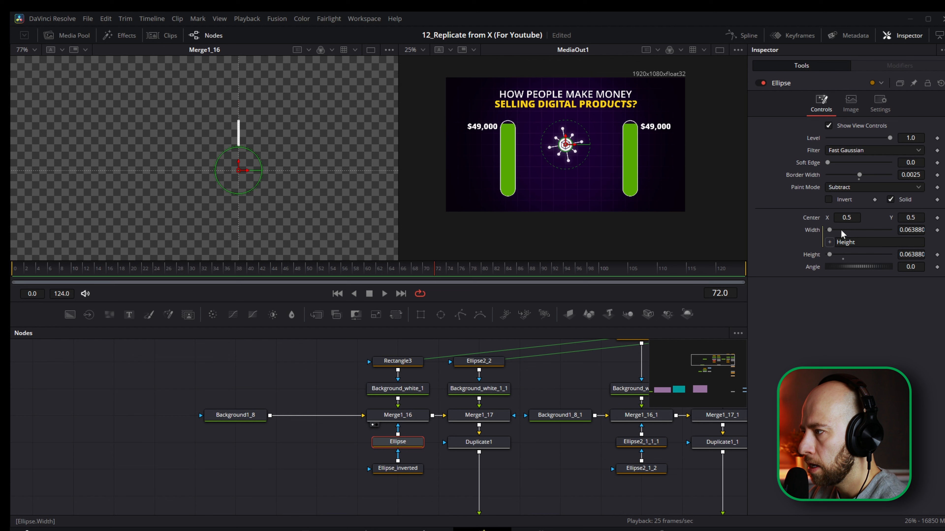
scroll(273, 158, "up", 2)
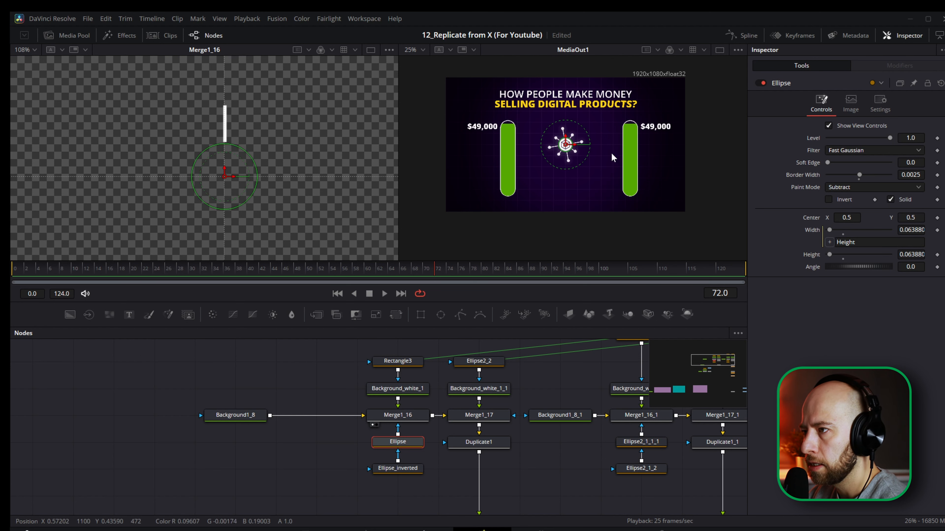
scroll(610, 159, "up", 8)
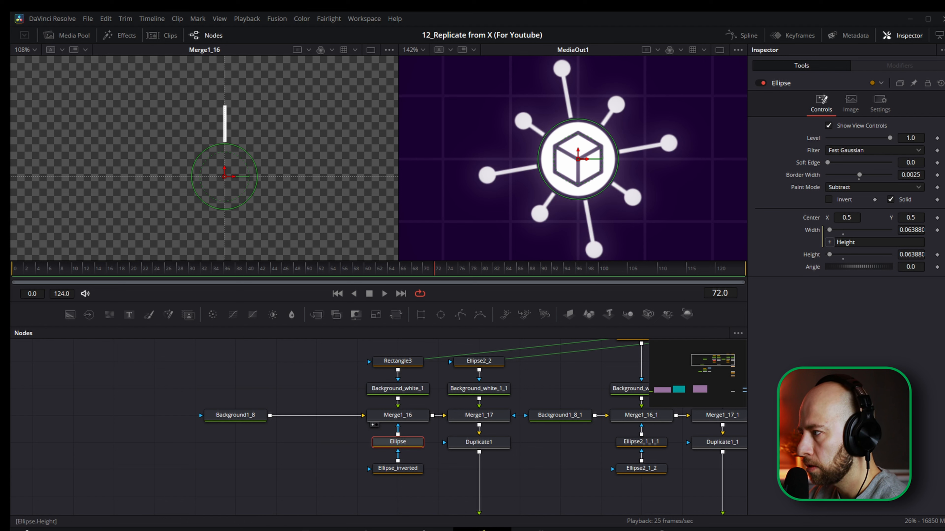
mouse_move(910, 255)
left_mouse_down()
mouse_move(919, 255)
mouse_move(903, 255)
left_mouse_up()
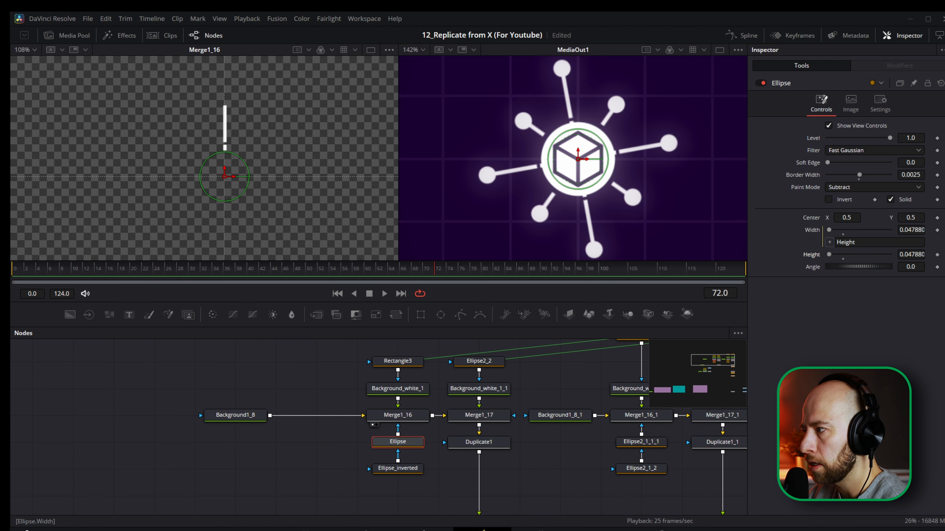
key("ctrl+z")
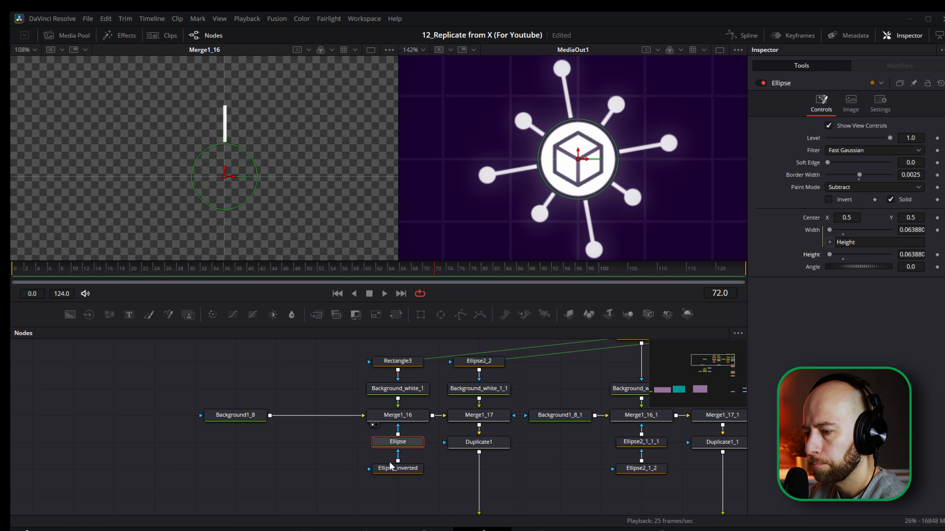
Load Merge1_17 in the viewer and examine the Ellipse2_2 mask forming the dot at the line's end.
left_click_drag(472, 442, 463, 441)
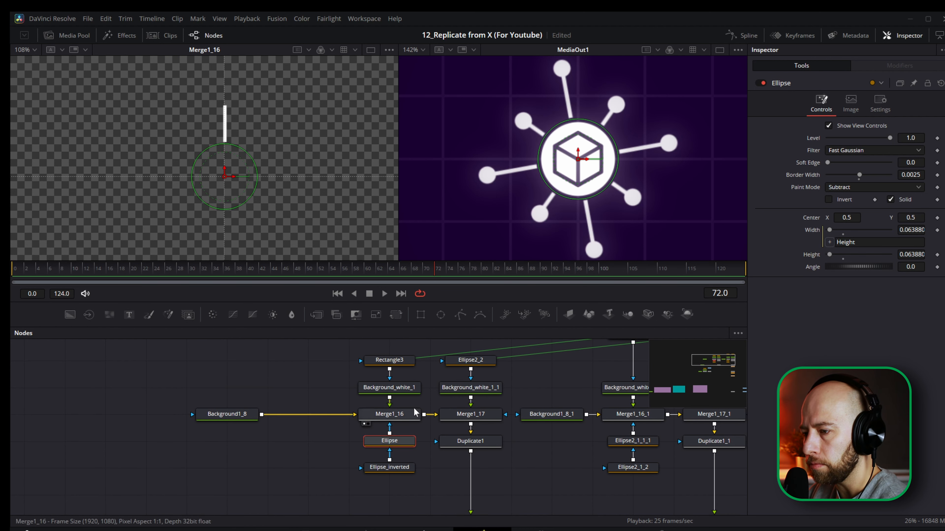
left_click(471, 414)
key("1")
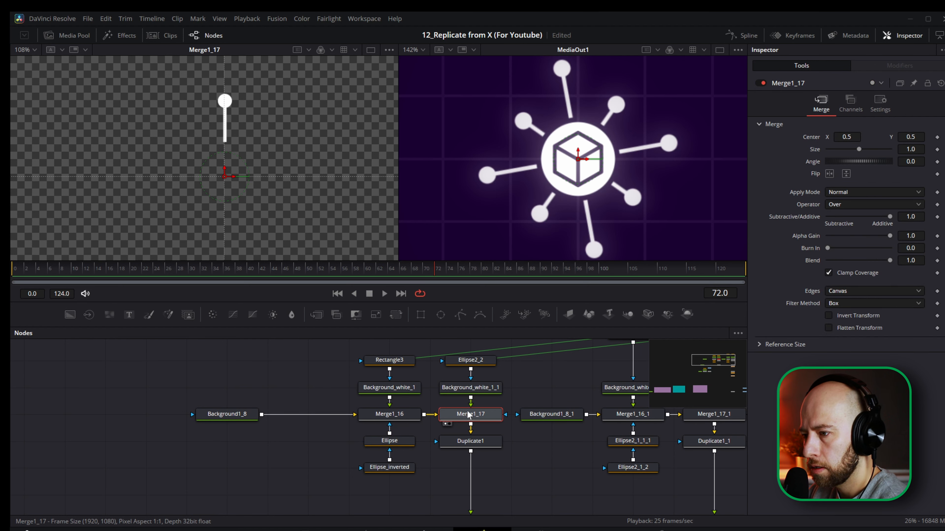
left_click(470, 361)
scroll(580, 153, "down", 2)
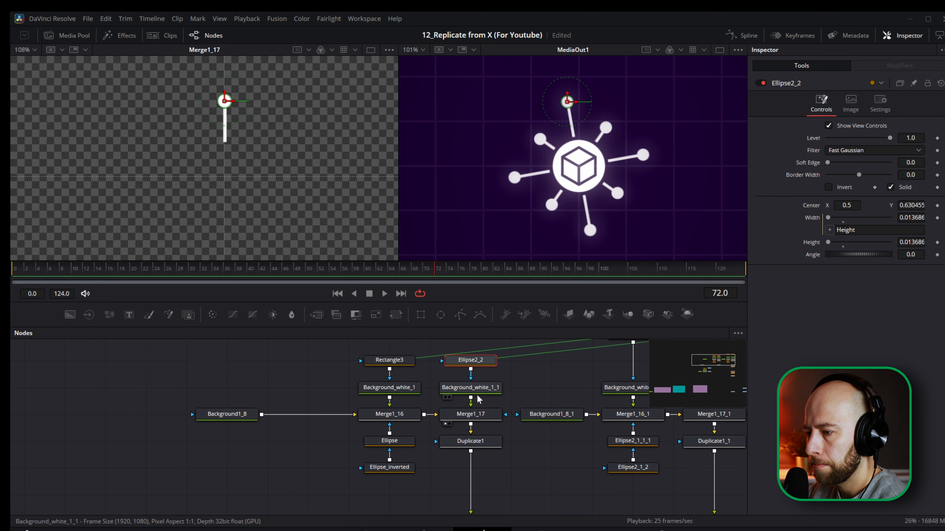
left_click(472, 420)
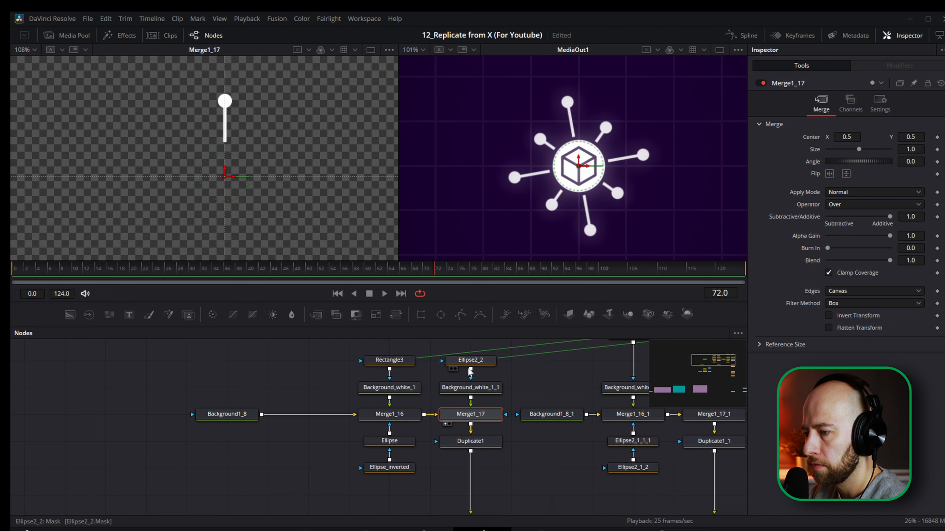
left_click(467, 360)
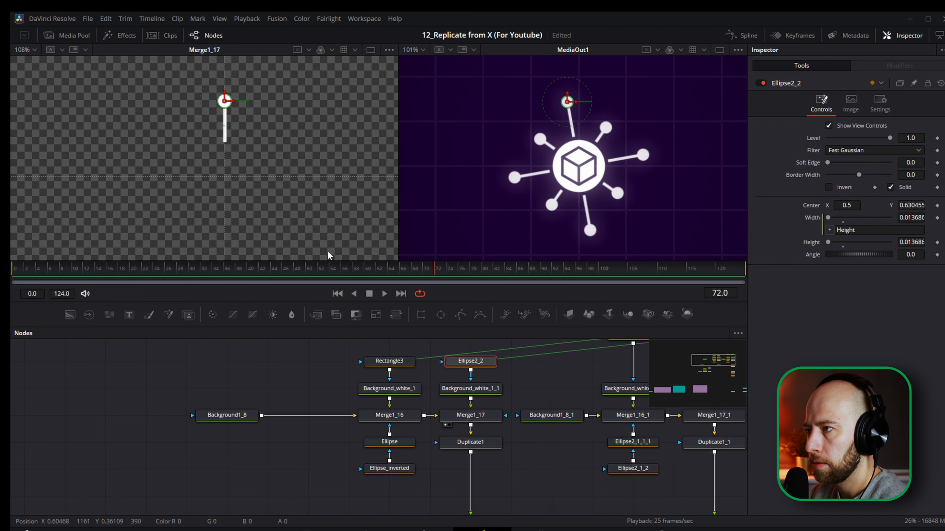
Examine the copies and angle settings of Duplicate1 and load it in the viewer to see all its spokes.
left_click(477, 446)
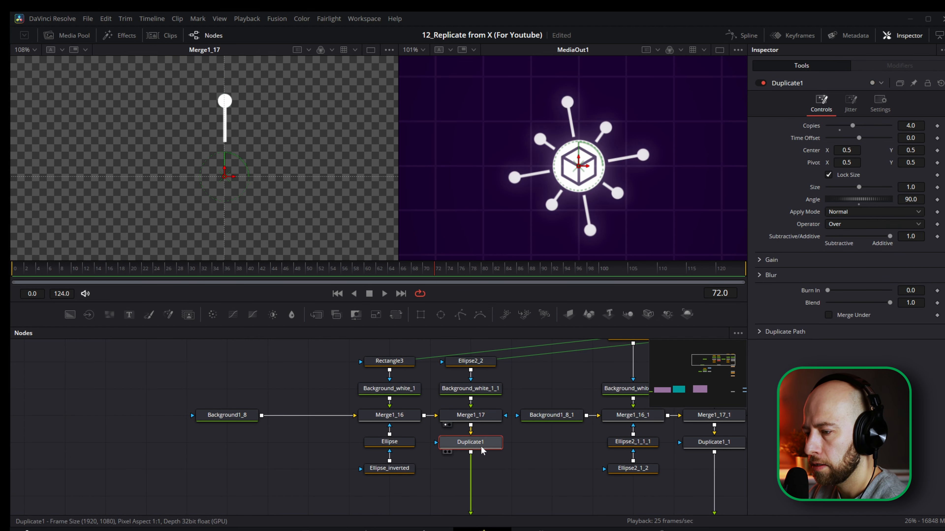
scroll(473, 442, "down", 2)
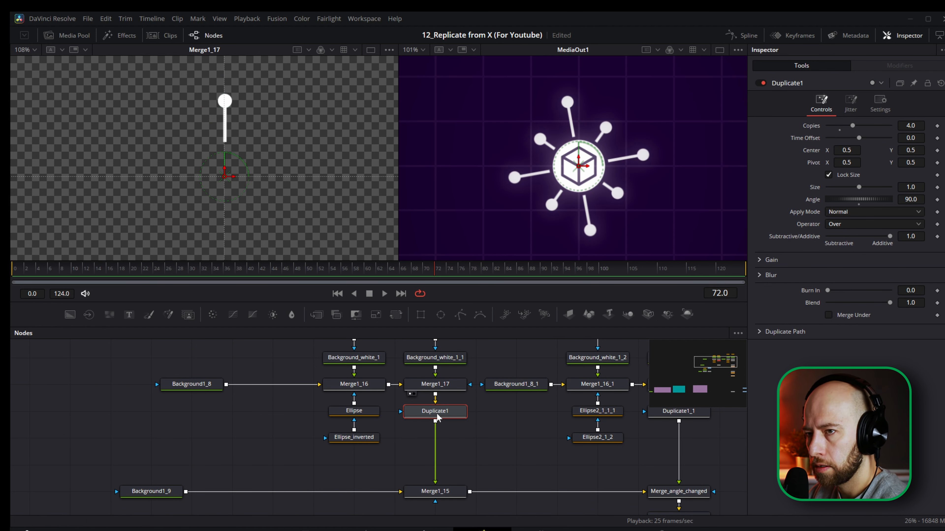
key("1")
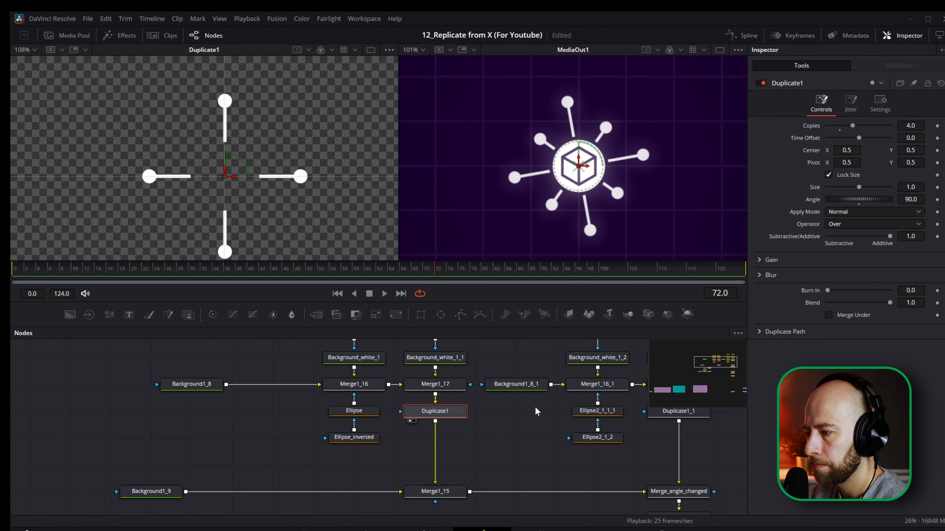
scroll(535, 405, "down", 3)
left_click_drag(455, 409, 433, 414)
scroll(231, 164, "down", 3)
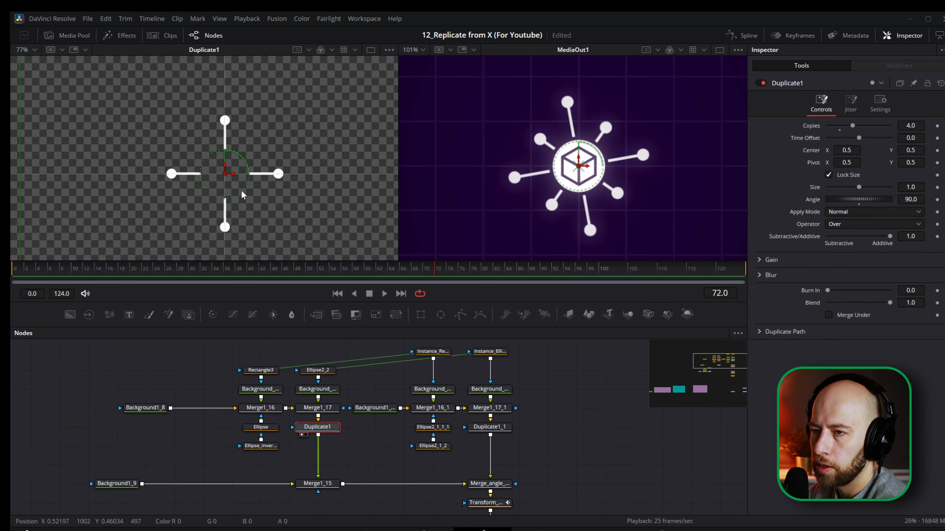
left_click(285, 354)
left_click_drag(314, 460, 268, 451)
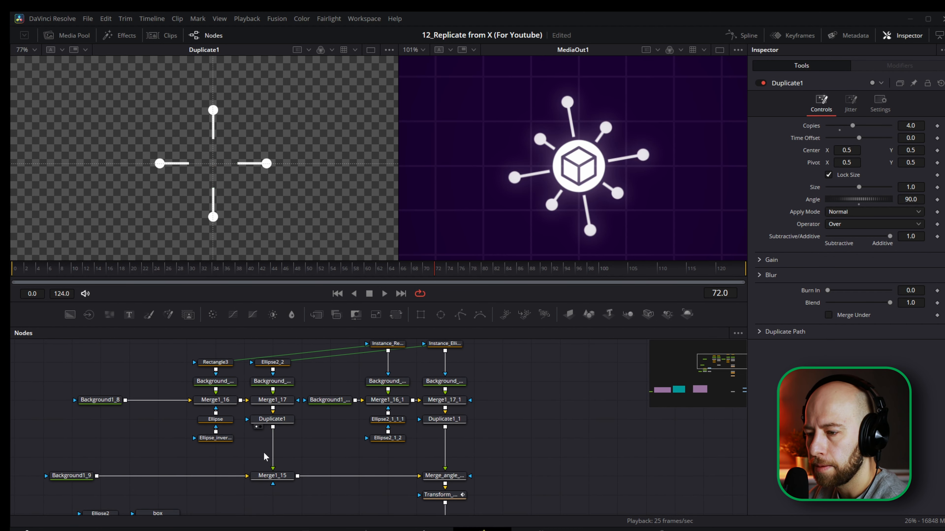
Examine Background1_8_1 and Background_white_1_2 in the second spoke branch.
left_click(330, 401)
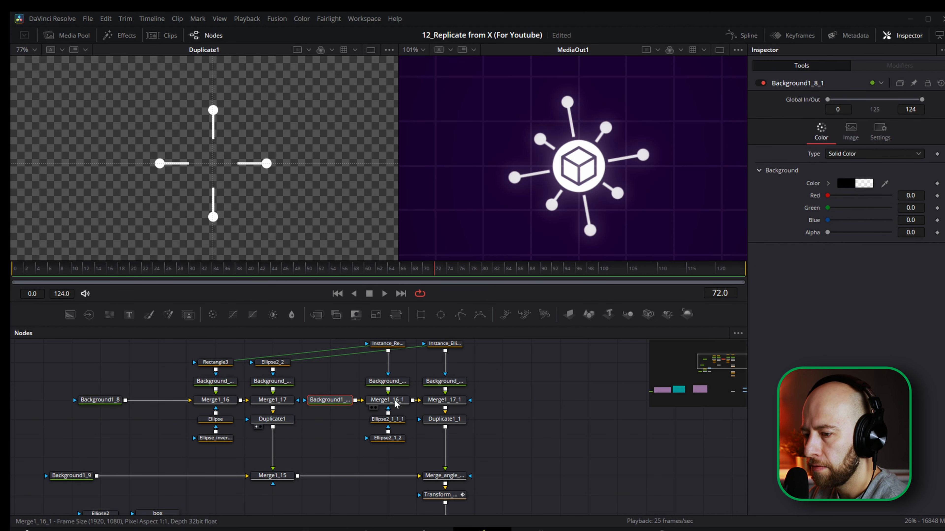
scroll(398, 387, "up", 2)
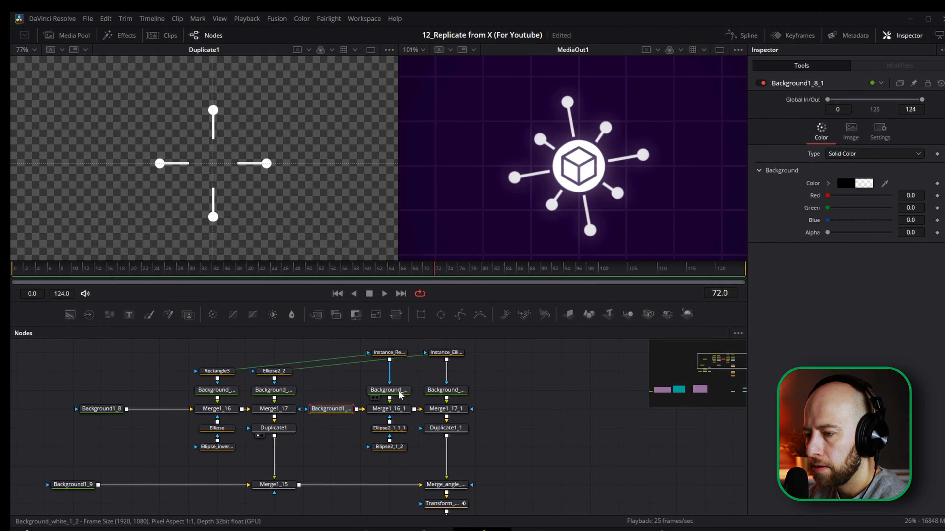
left_click(400, 394)
scroll(401, 396, "up", 3)
scroll(401, 396, "down", 2)
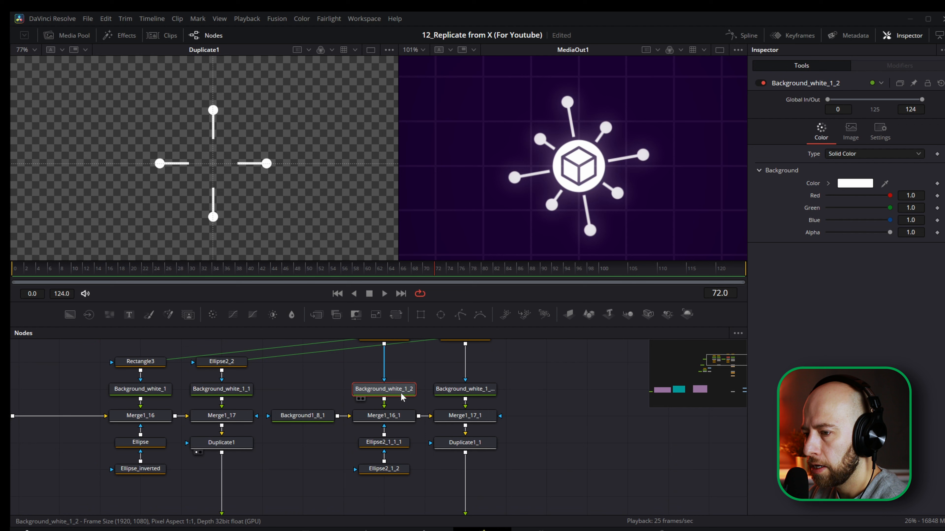
scroll(388, 420, "up", 2)
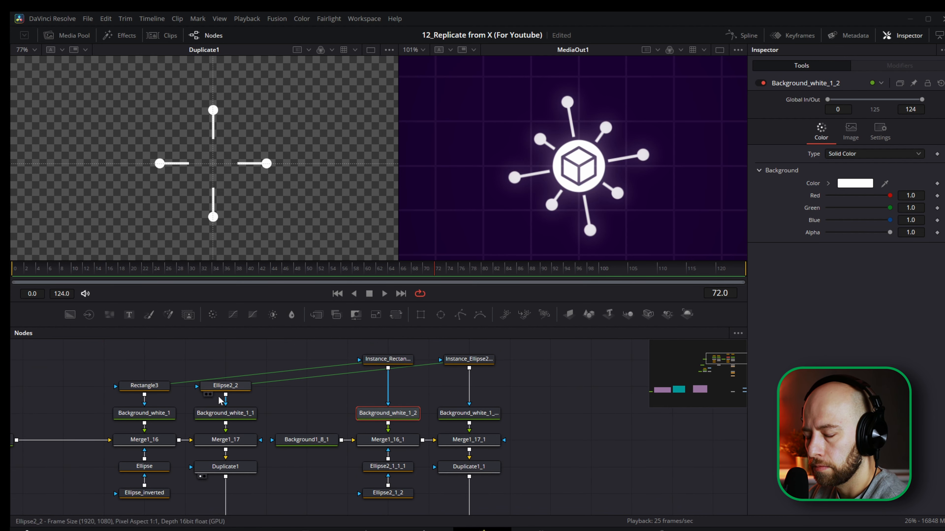
Compare Rectangle3 and Ellipse2_2 with their instances in the second branch and examine the Merge1_16_1 settings.
left_click(147, 389)
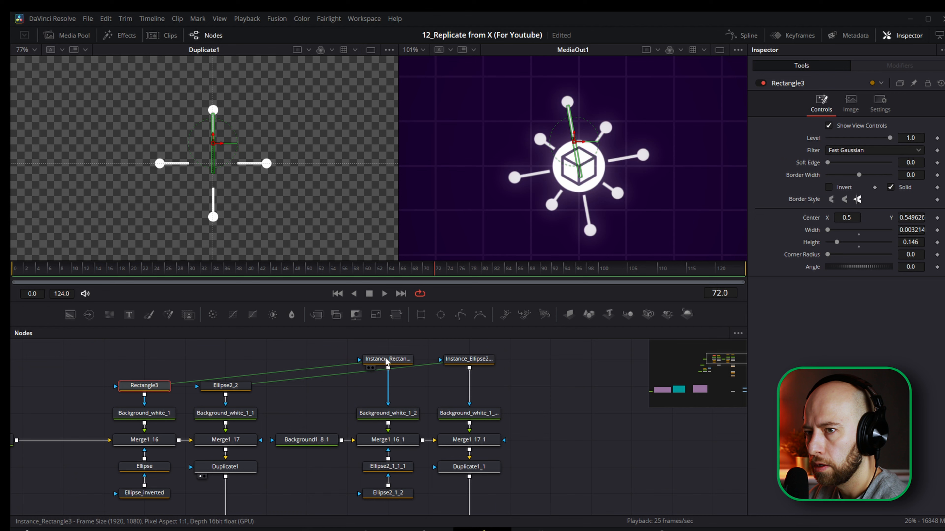
left_click(388, 363)
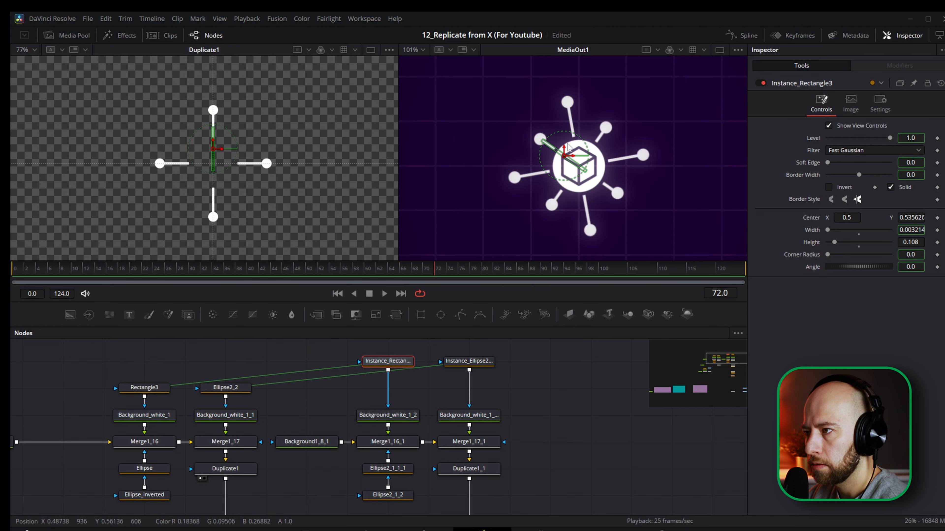
left_click(231, 390)
left_click(455, 364)
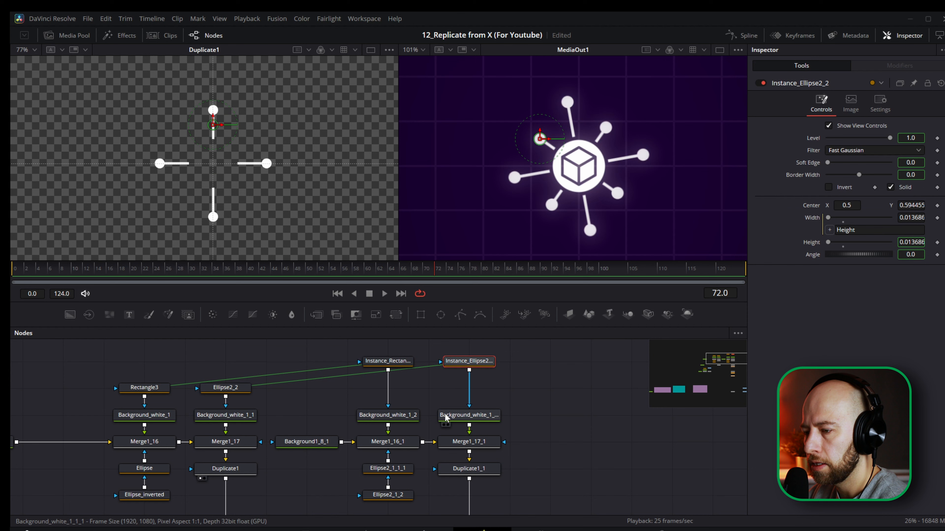
scroll(420, 394, "down", 1)
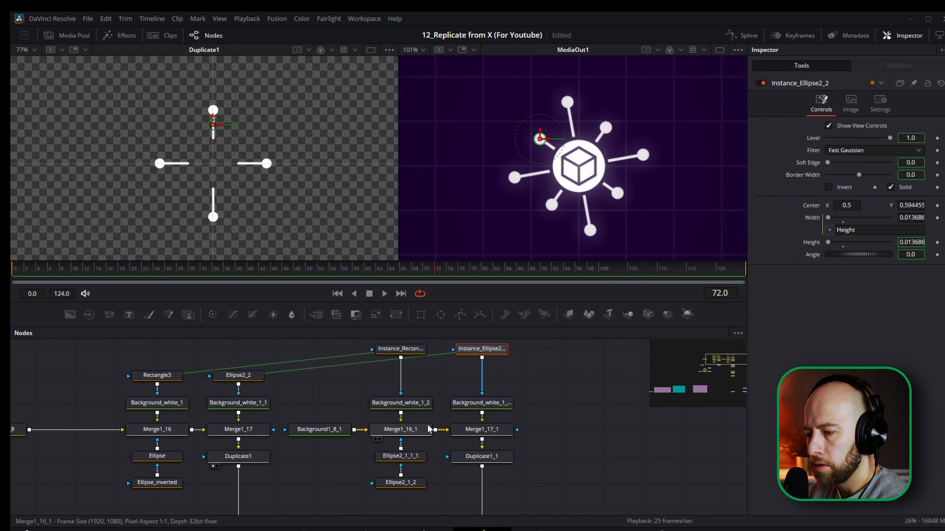
left_click(405, 433)
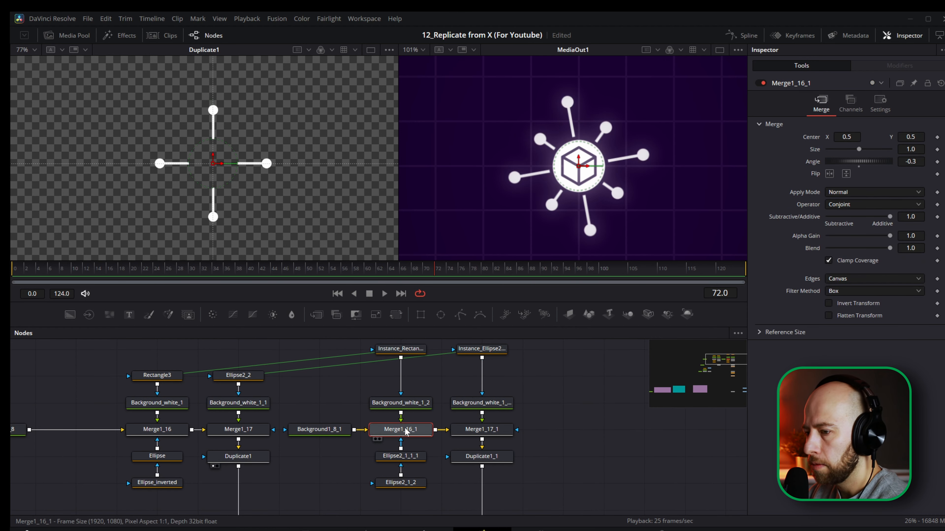
Examine the operator options of Merge1_16_1, leaving Conjoint selected, and check the Ellipse2_1_2 mask feeding it.
scroll(417, 428, "up", 1)
scroll(431, 420, "down", 1)
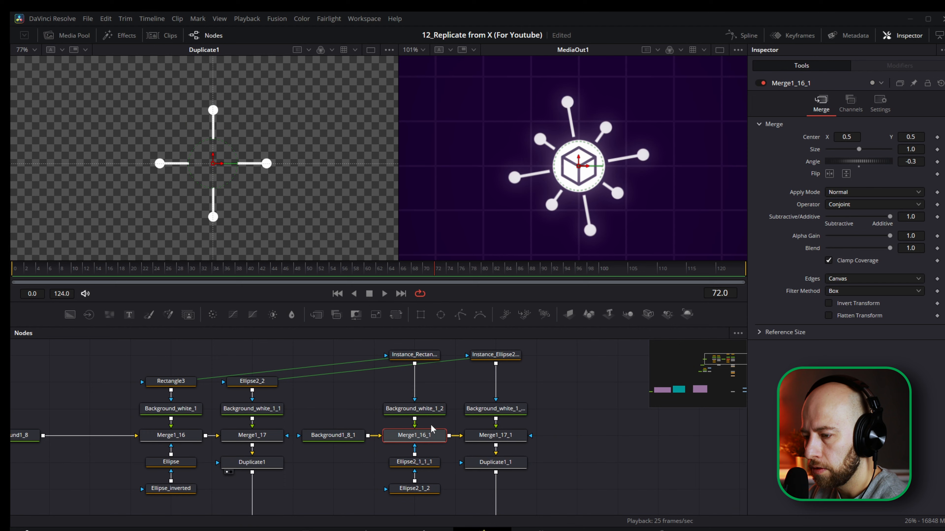
left_click(844, 204)
left_click(840, 271)
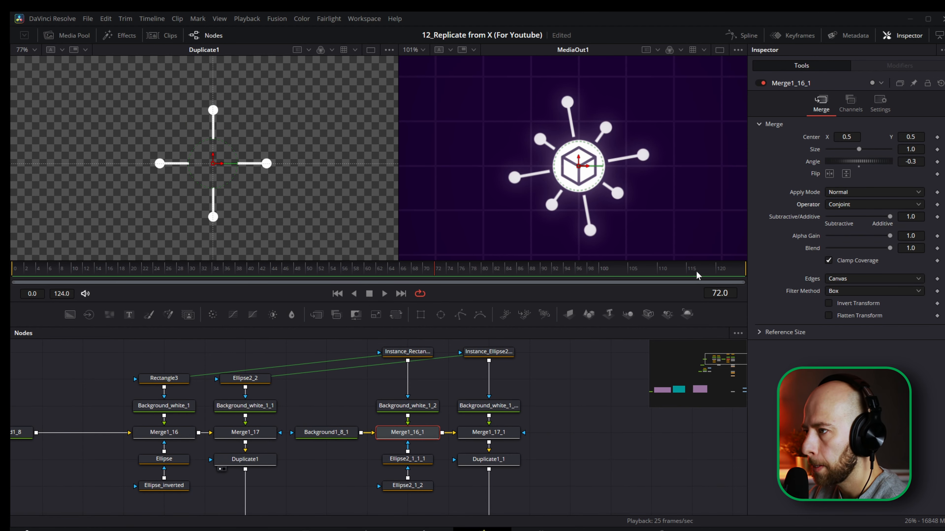
left_click(445, 390)
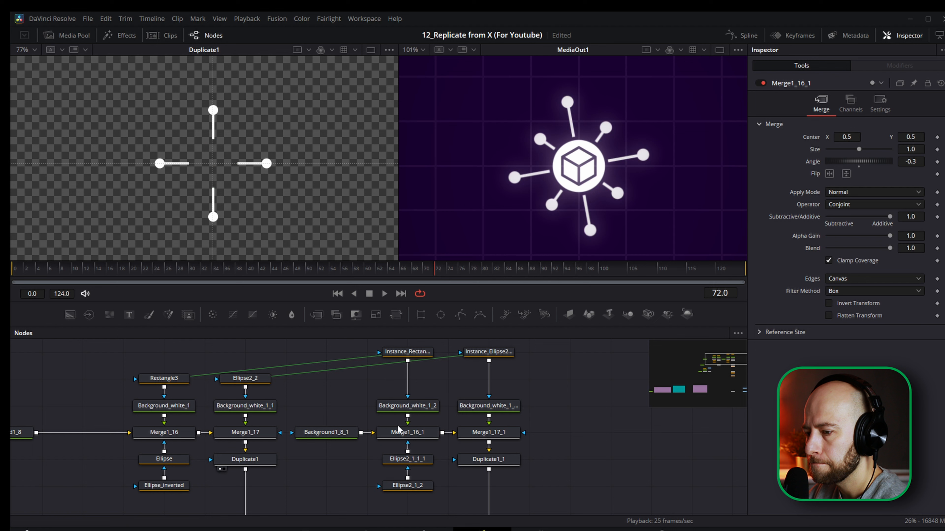
left_click(416, 437)
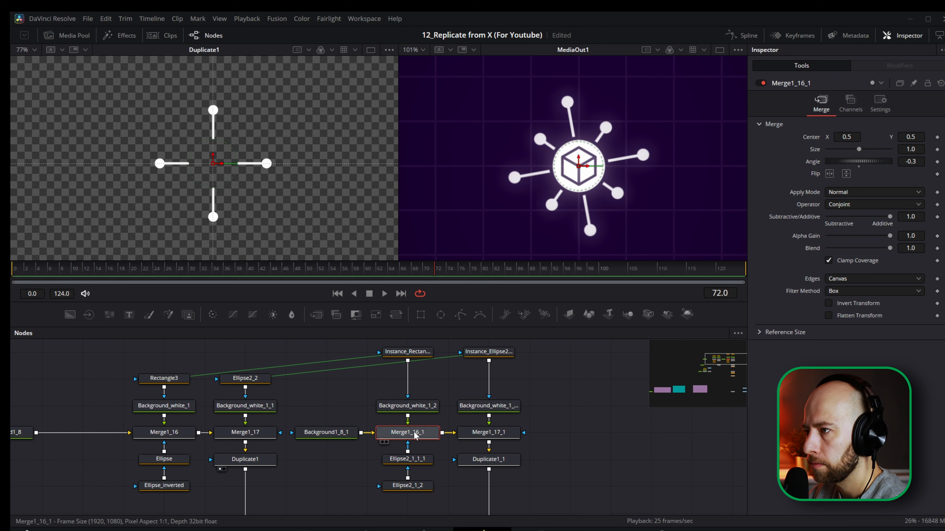
mouse_move(417, 489)
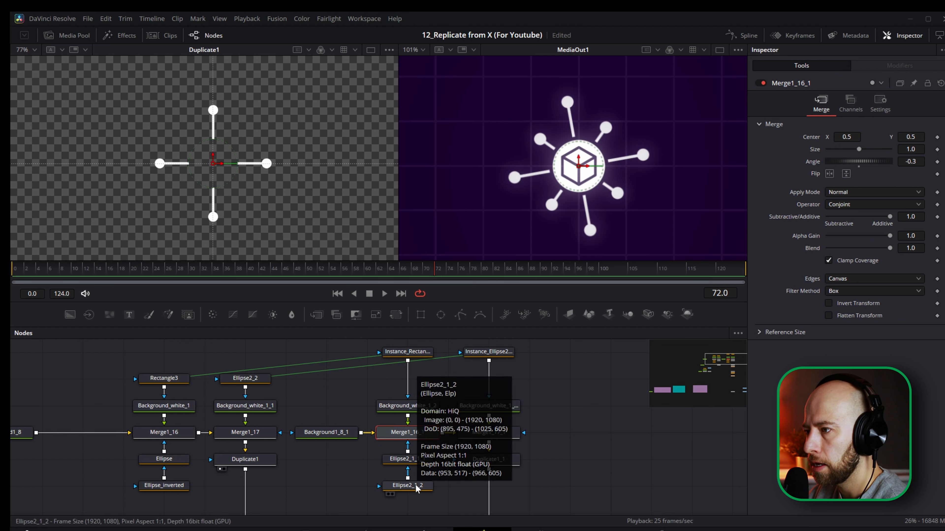
Examine the settings of Merge1_17_1 and Background_white_1_1_1 in the second spoke branch.
left_click(496, 357)
scroll(491, 391, "up", 1)
left_click(483, 442)
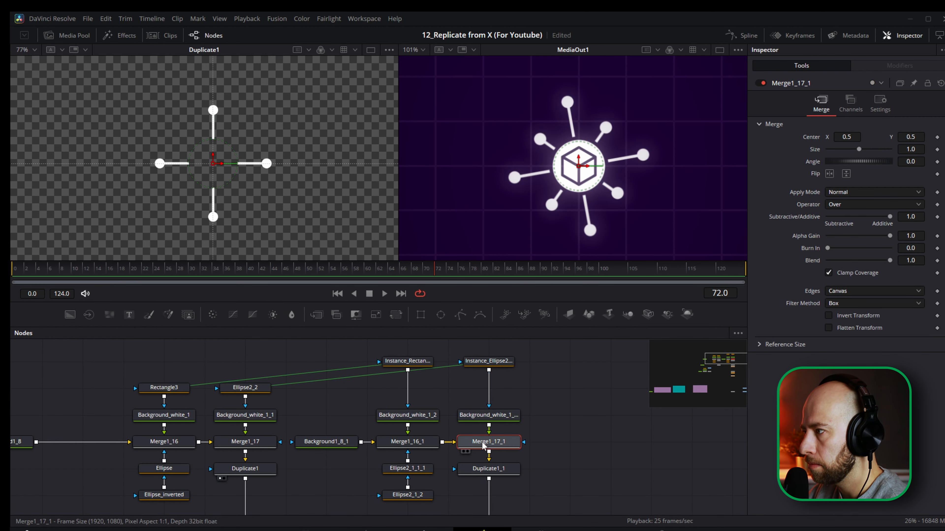
left_click(505, 417)
scroll(500, 421, "down", 3)
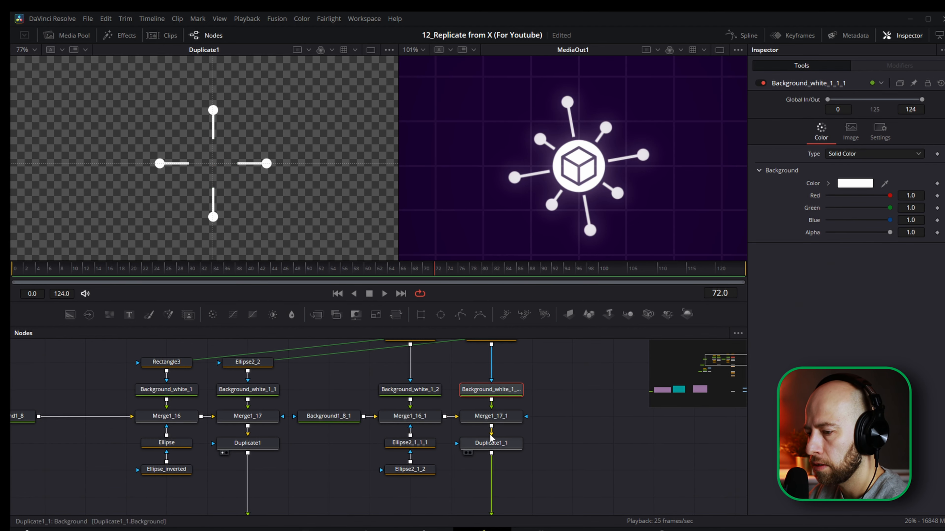
Examine the inverted Ellipse2_1_2 mask and the copies and angle settings of Duplicate1_1.
left_click(426, 473)
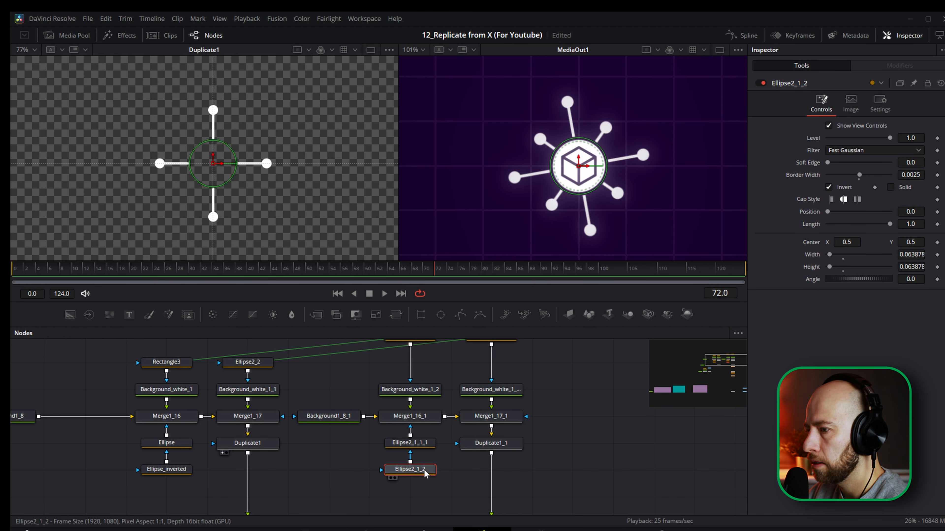
left_click_drag(421, 469, 420, 466)
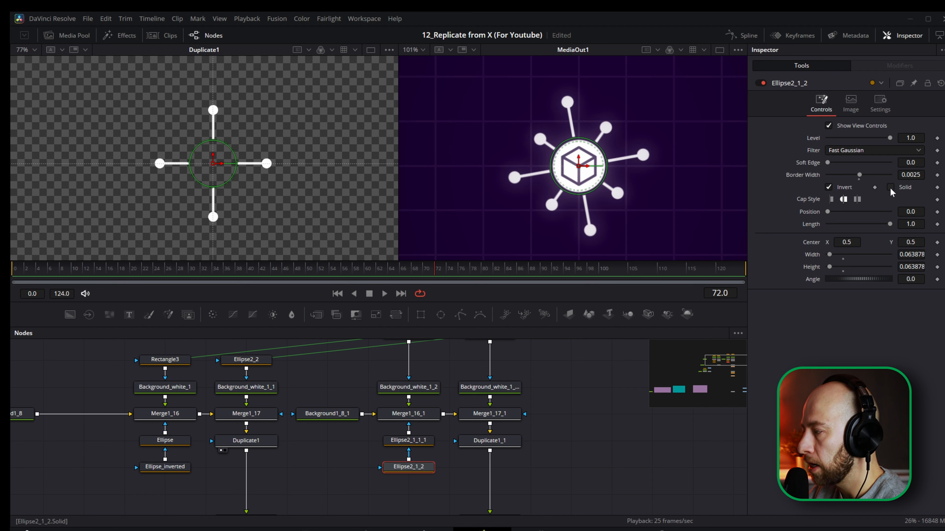
scroll(485, 451, "down", 3)
left_click(487, 444)
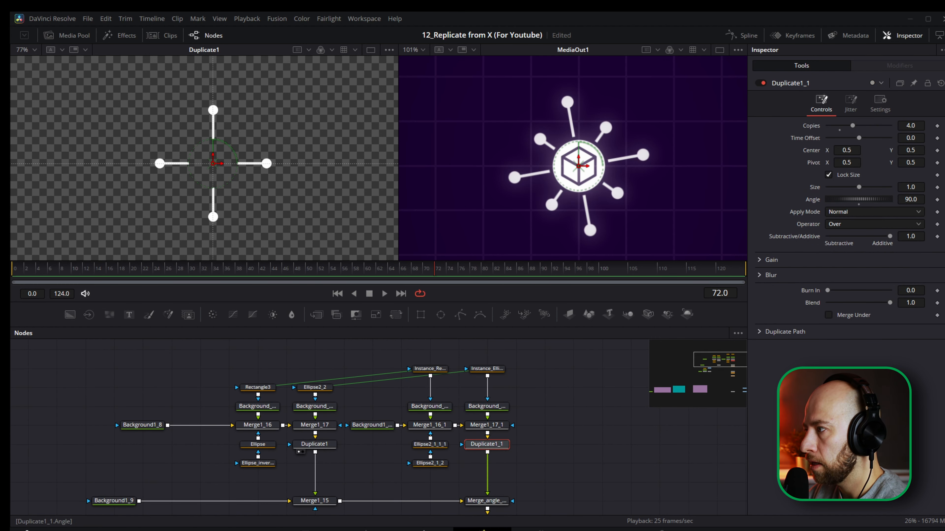
Examine Merge_angle_changed and the keyframed angle of the Transform_angle node below it.
left_click_drag(493, 456, 455, 372)
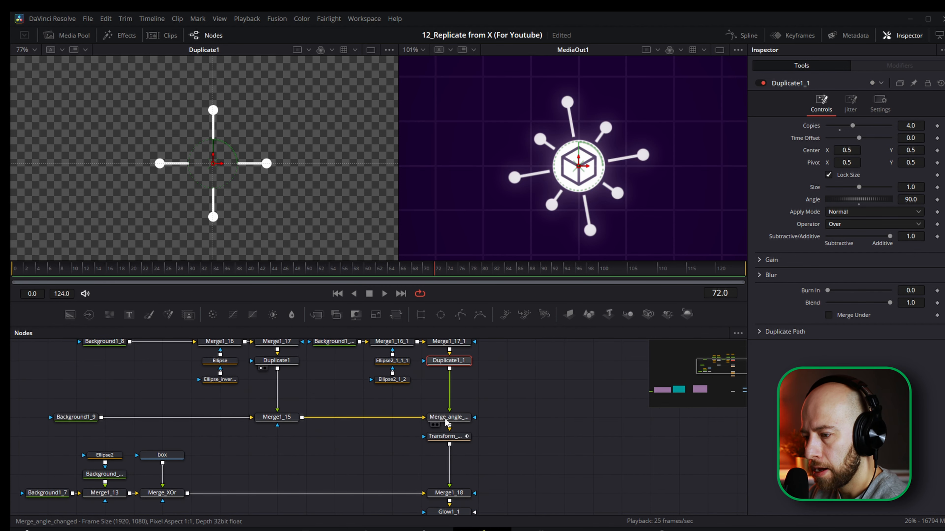
left_click(451, 419)
scroll(457, 433, "up", 3)
left_click(454, 436)
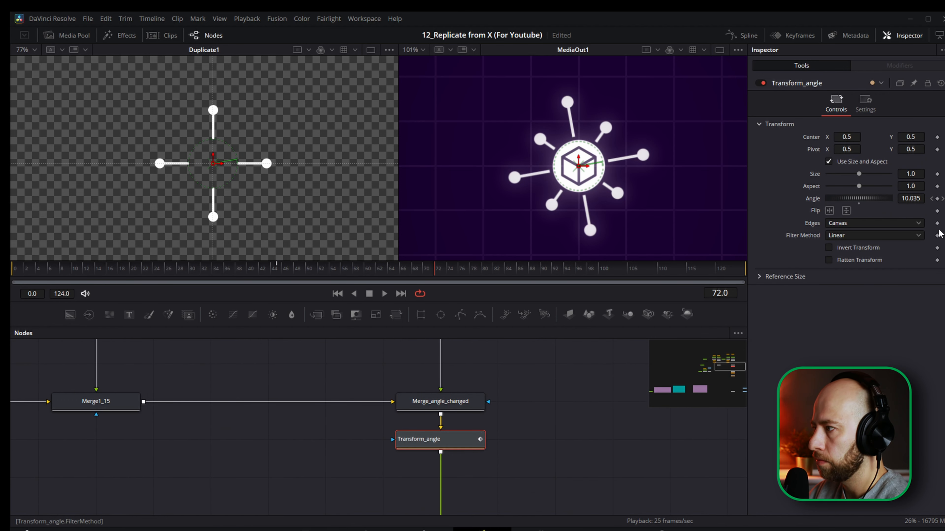
Scrub back to the keyframe at frame 45, try a different Transform_angle angle and undo it.
left_click(329, 269)
left_click_drag(329, 272, 282, 274)
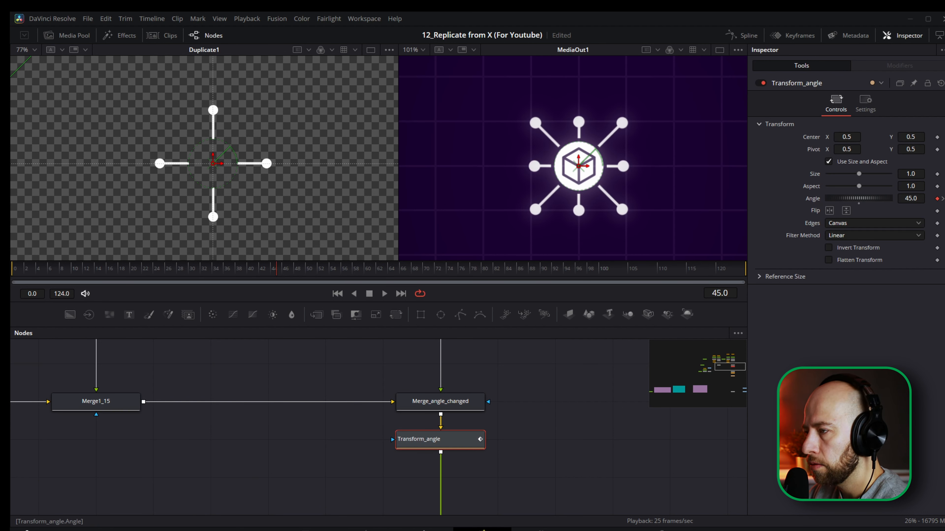
left_click_drag(910, 198, 943, 198)
key("ctrl+z")
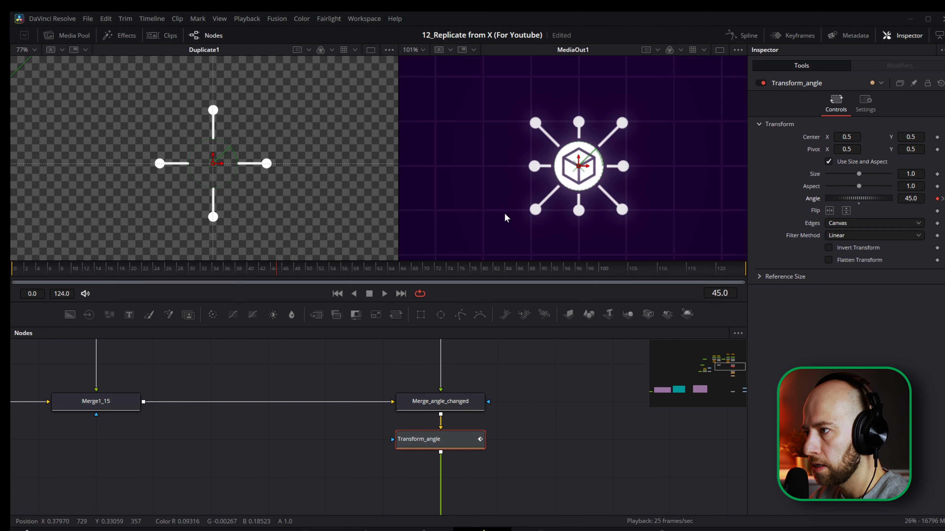
View the whole composition frame and examine how the spokes and the box icon branch connect in the node graph.
scroll(562, 206, "down", 2)
scroll(563, 206, "down", 2)
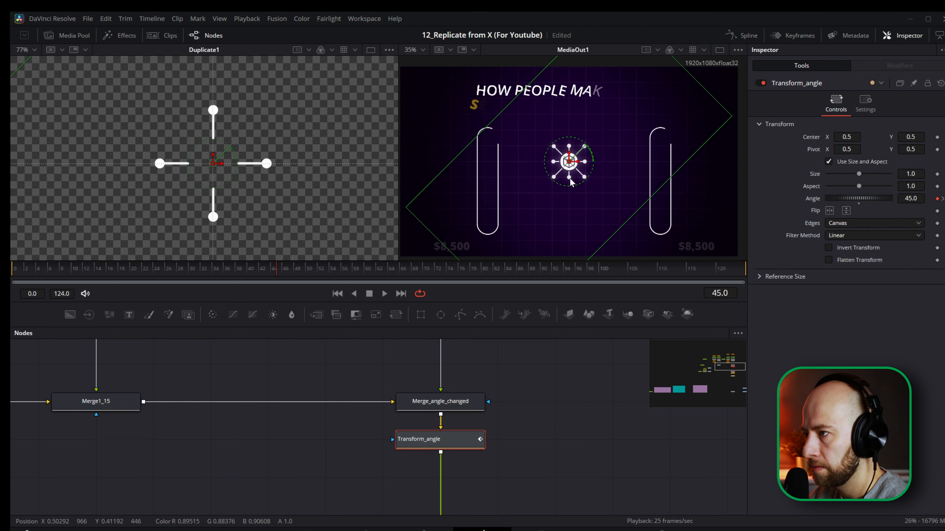
scroll(498, 434, "down", 2)
left_click_drag(498, 433, 506, 375)
scroll(471, 421, "down", 3)
scroll(348, 450, "up", 2)
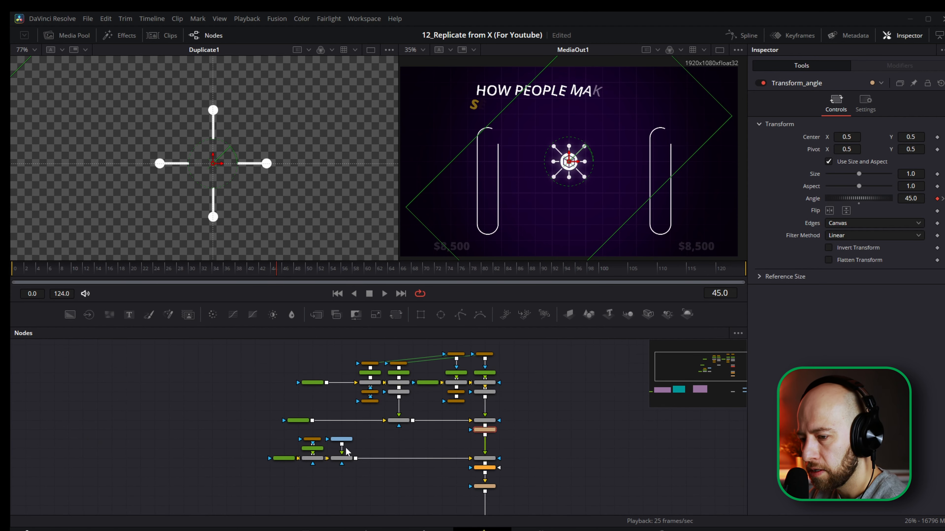
scroll(349, 450, "up", 1)
left_click_drag(350, 449, 311, 455)
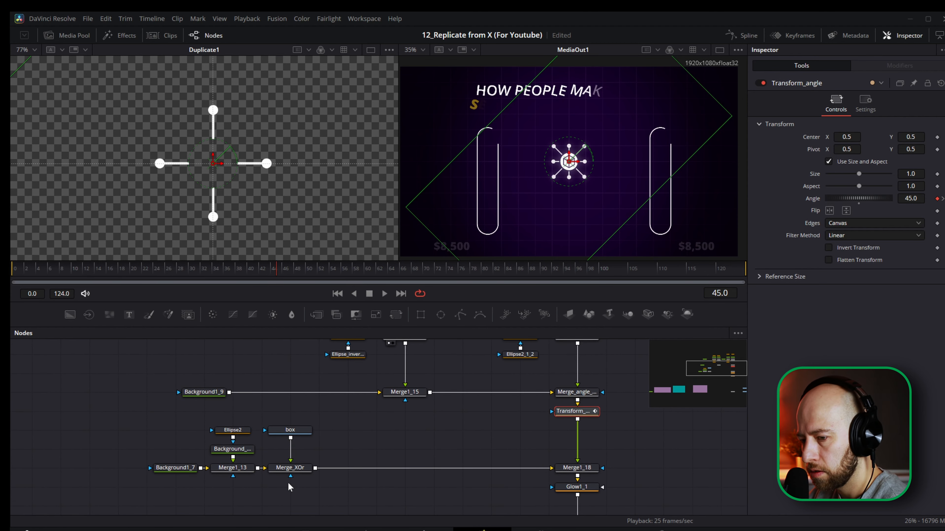
Examine the Glow1_1 and Transform_sized settings and scrub back to frame 32 to check the icon's size animation.
left_click_drag(590, 510, 478, 425)
left_click(465, 426)
scroll(469, 439, "up", 3)
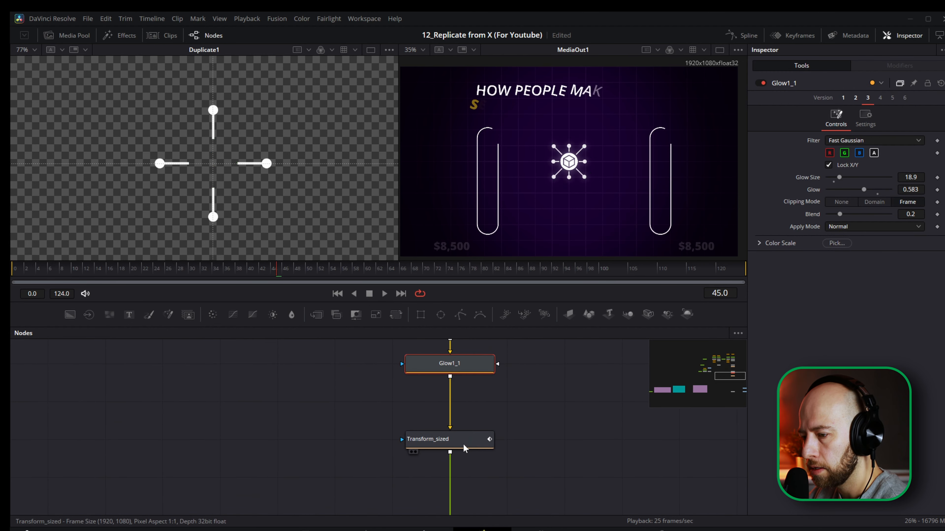
left_click(461, 443)
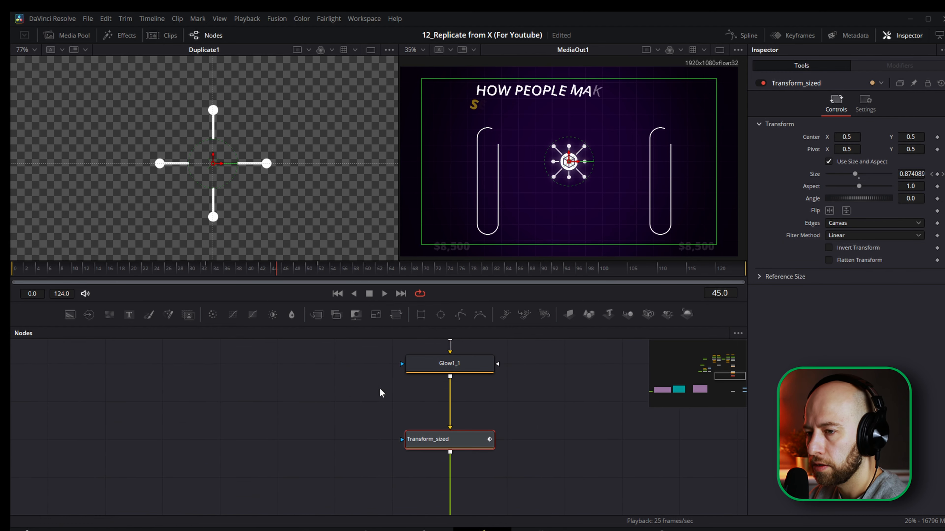
left_click_drag(274, 272, 203, 275)
Load the Reference clip in the first viewer and scrub through it to study the icon animation.
scroll(471, 434, "down", 3)
left_click_drag(511, 454, 418, 397)
scroll(443, 447, "down", 1)
left_click_drag(480, 470, 464, 429)
scroll(445, 460, "up", 2)
left_click_drag(445, 460, 492, 480)
left_click(495, 422)
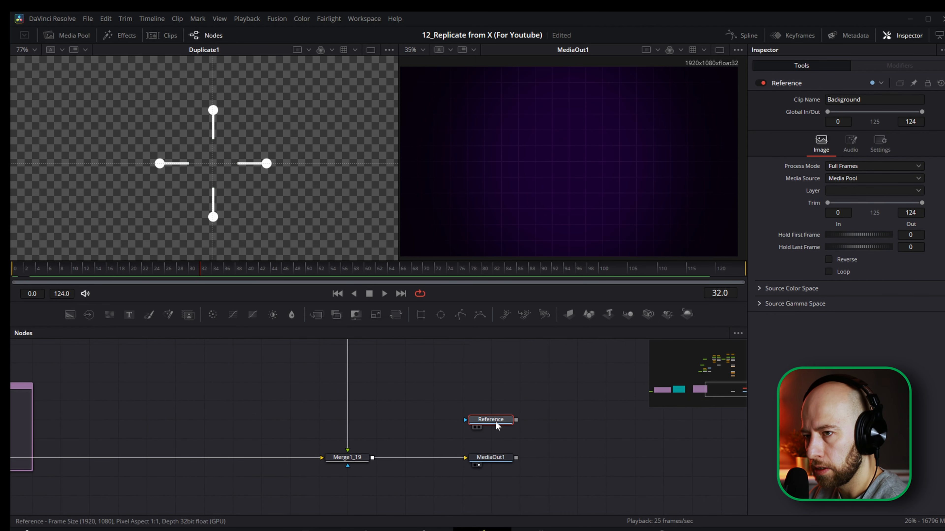
key("1")
left_click_drag(207, 268, 415, 263)
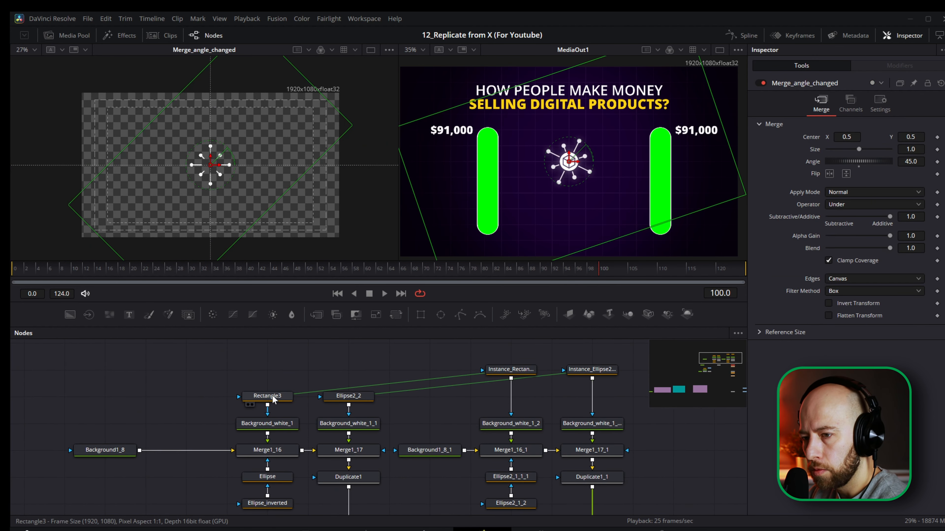
Inspect Rectangle3 with the spokes enlarged in the viewer and try a different angle on Duplicate1.
left_click(272, 397)
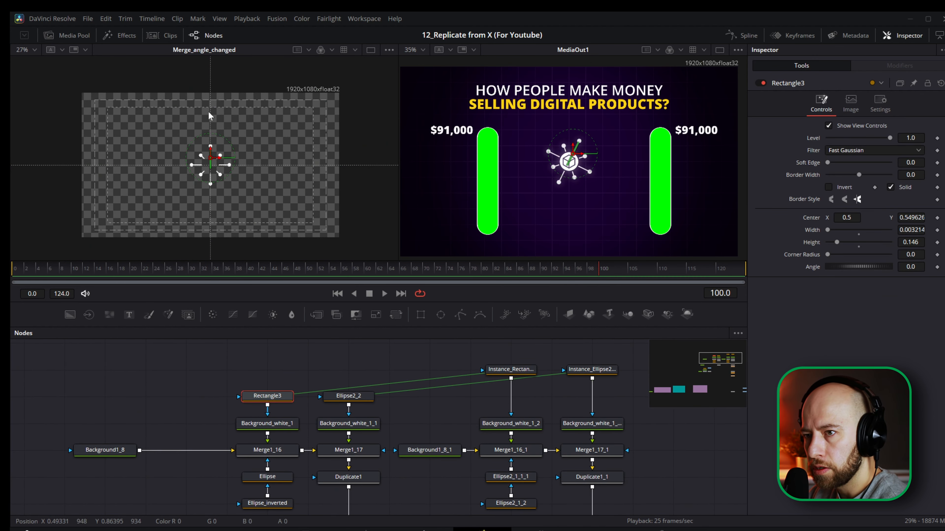
scroll(213, 168, "up", 3)
scroll(214, 172, "up", 3)
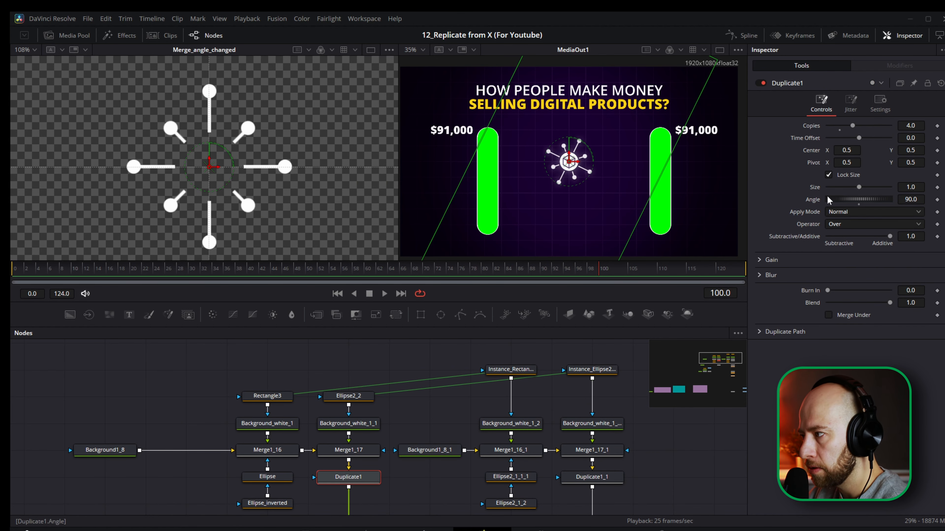
mouse_move(911, 199)
left_mouse_down()
mouse_move(857, 200)
mouse_move(905, 199)
left_mouse_up()
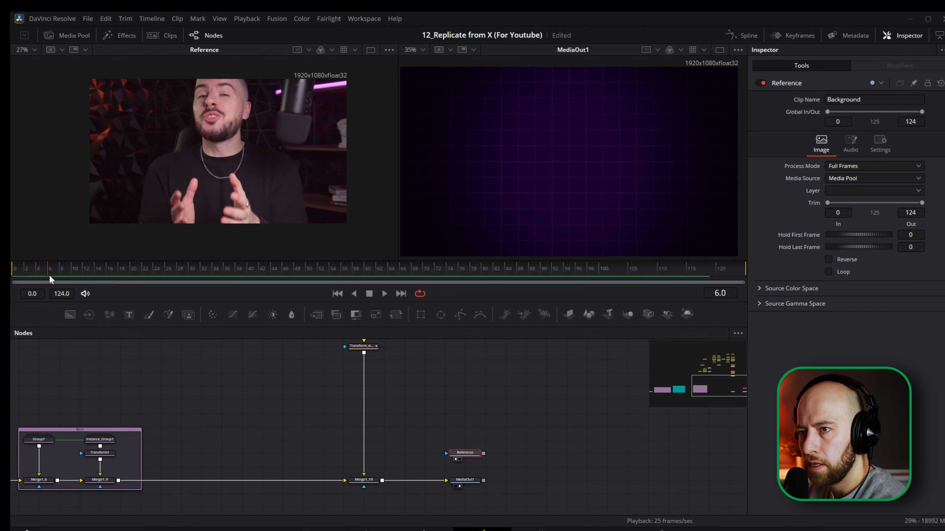
Scrub to frame 44 and add a fully transparent Background node below the main node chain, before Merge1_19.
left_click_drag(49, 275, 270, 275)
left_click_drag(110, 423, 416, 448)
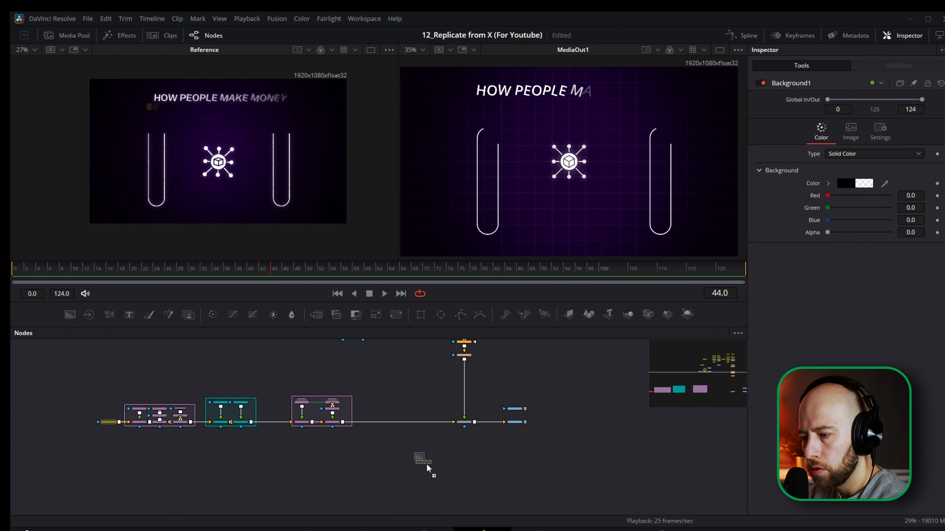
scroll(417, 447, "up", 5)
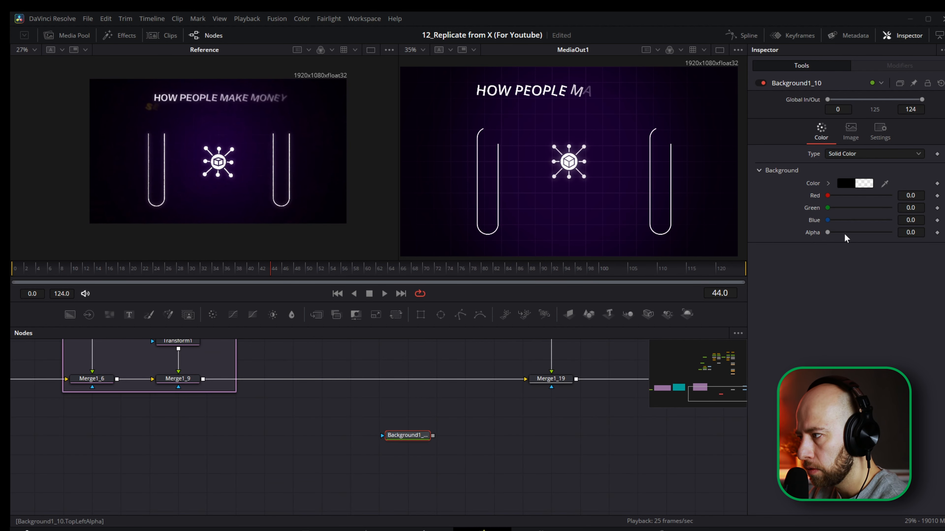
scroll(552, 393, "down", 3)
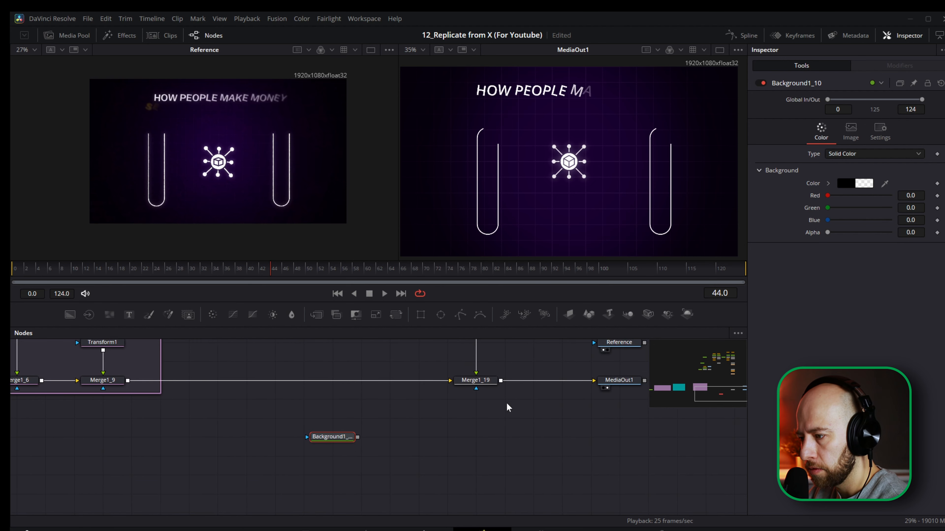
Merge Merge1_19's output over the new transparent background and connect the resulting merge to MediaOut1.
left_click_drag(564, 391, 403, 430)
left_click(559, 389)
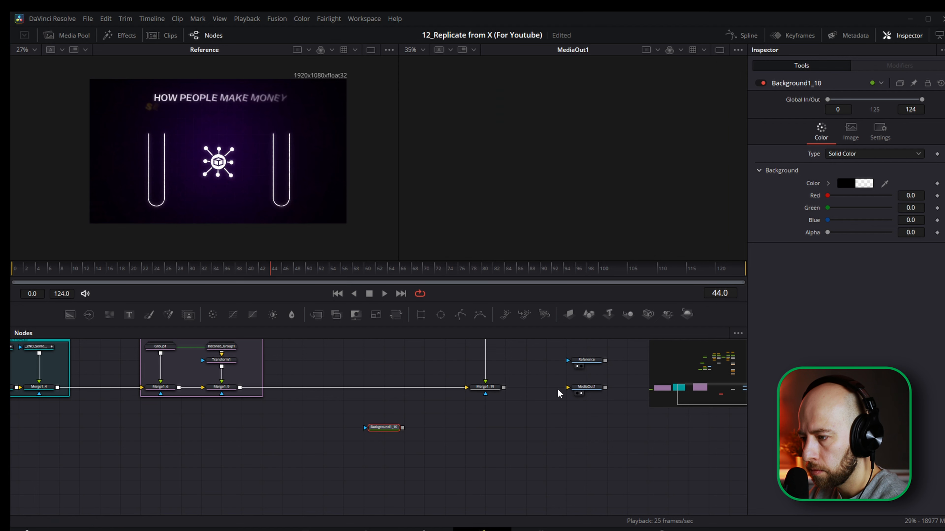
left_click_drag(505, 391, 387, 428)
left_click_drag(584, 389, 566, 428)
left_click_drag(504, 428, 550, 428)
left_click(490, 431)
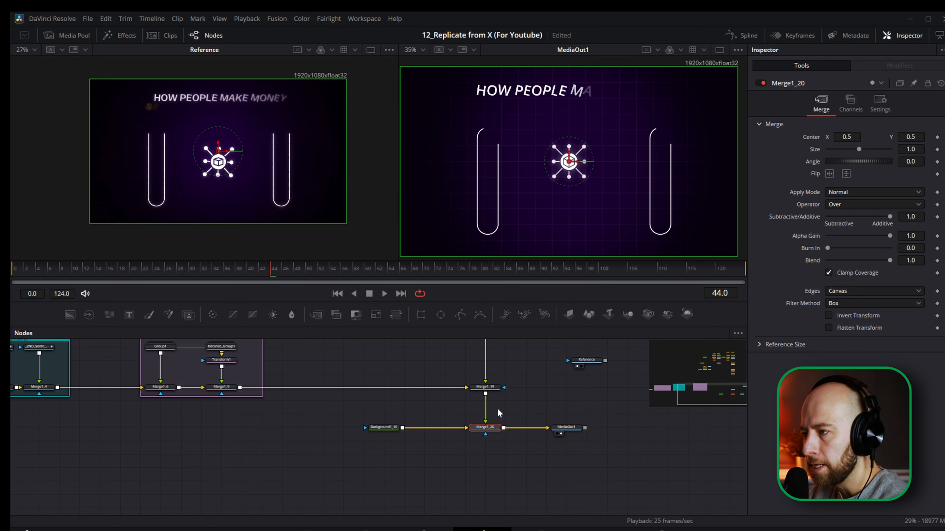
Add a blend keyframe on Merge1_20 at frame 28 with the value 0.0.
left_click_drag(890, 261, 915, 261)
scroll(583, 164, "down", 2)
left_click(250, 267)
left_click_drag(249, 267, 180, 269)
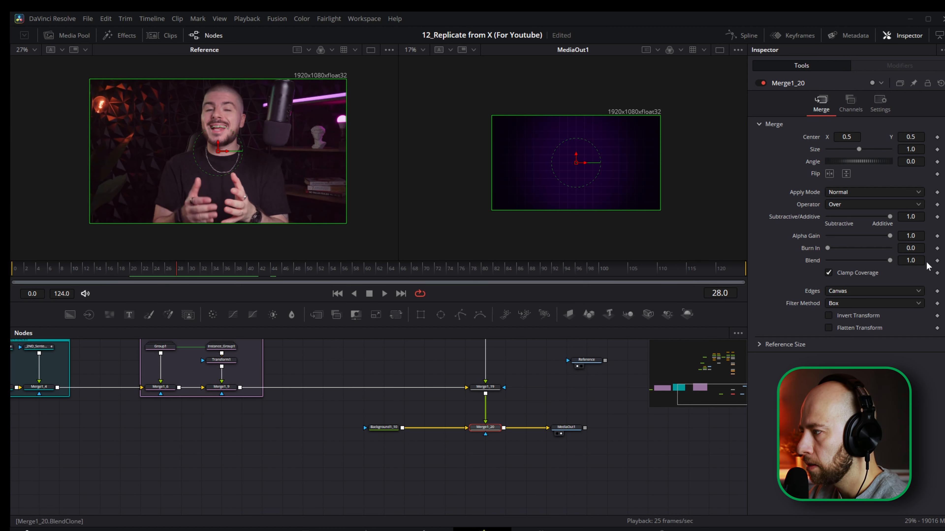
left_click(937, 261)
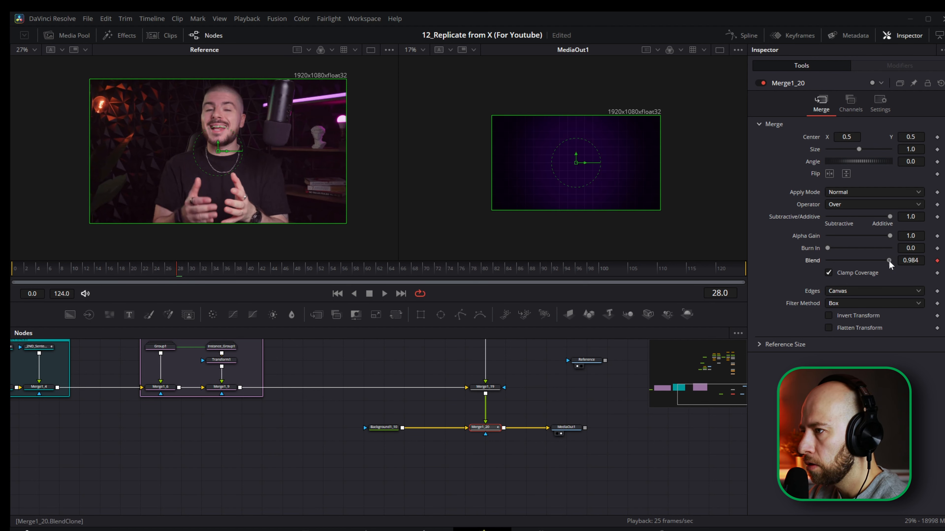
left_click_drag(889, 260, 809, 251)
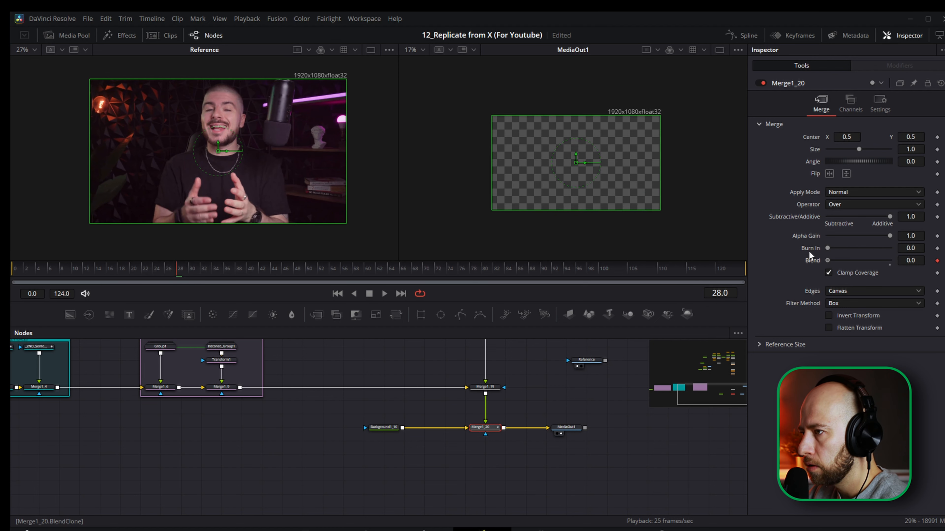
Set Merge1_20's blend to 1.0 at frame 40, scrub through the fade-in and switch to the Edit page.
left_click_drag(177, 273, 251, 278)
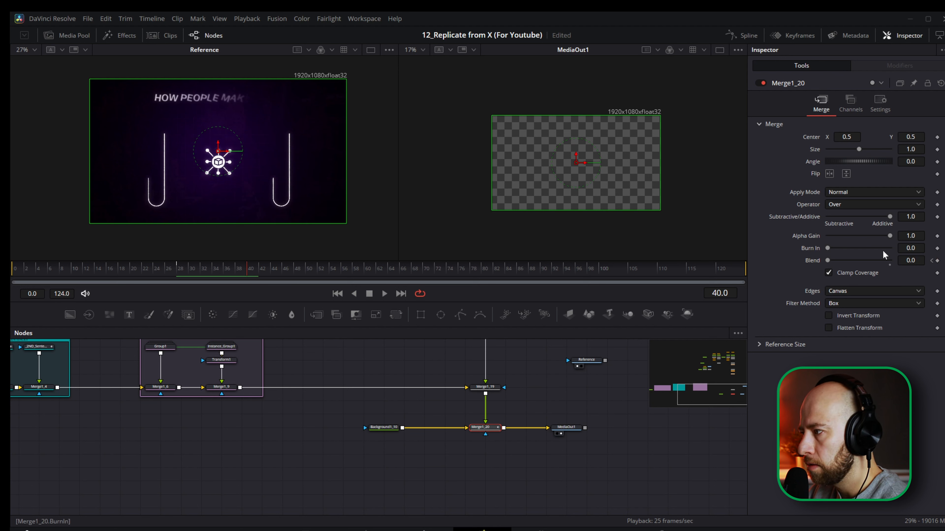
left_click_drag(828, 260, 889, 261)
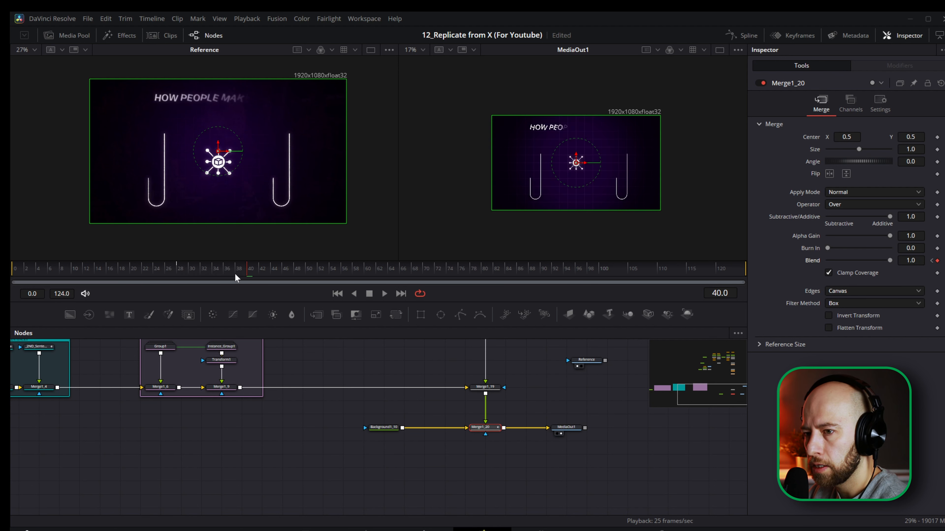
left_click_drag(236, 275, 311, 274)
left_click(423, 530)
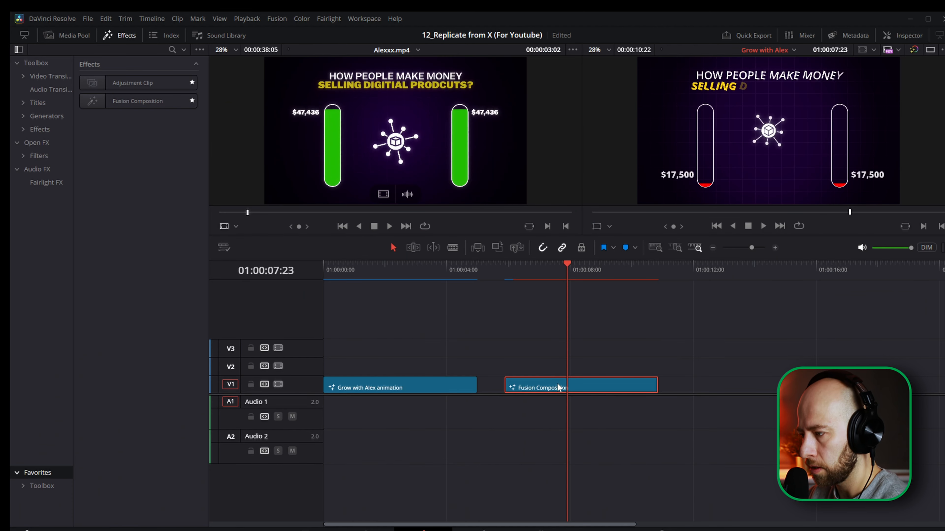
Move the Fusion Composition clip up to track V2 and place Video Editing Saturated RAW.mp4 beneath it on V1, aligned to its start.
key("alt+Up")
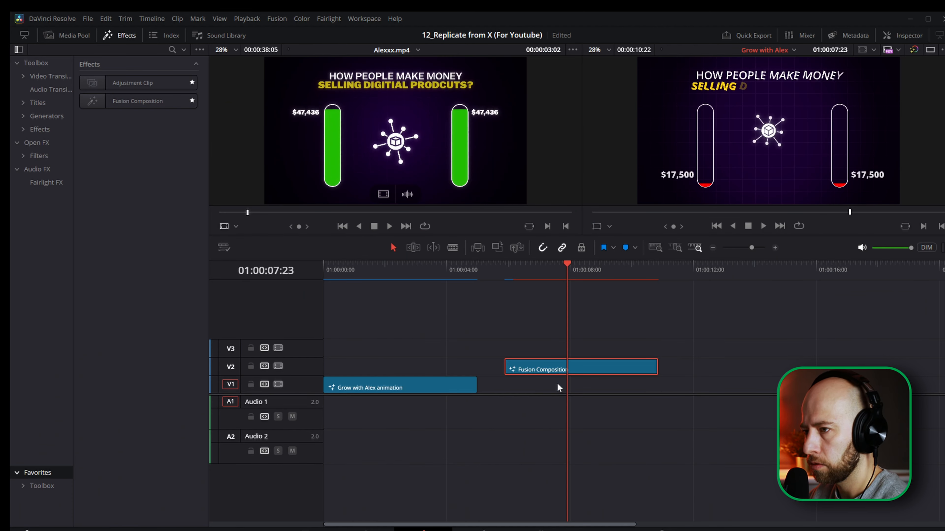
left_click(53, 34)
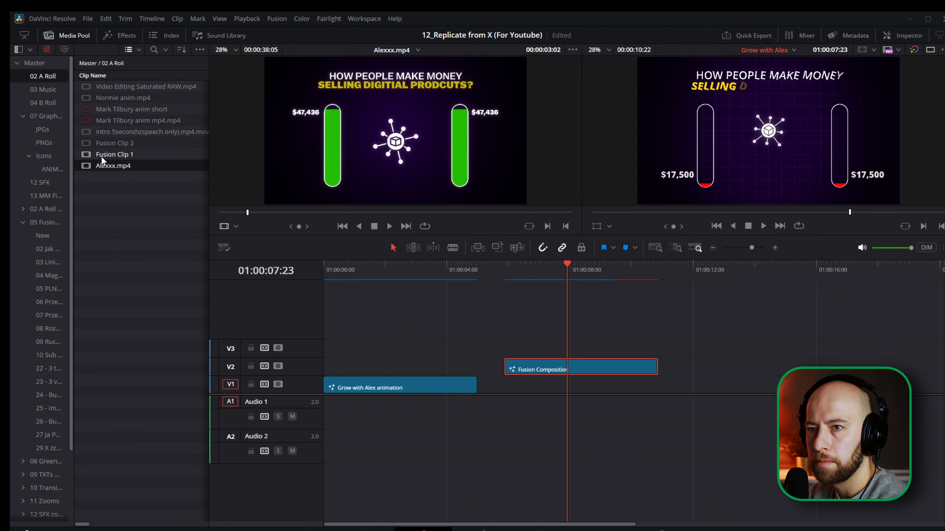
left_click_drag(121, 87, 506, 389)
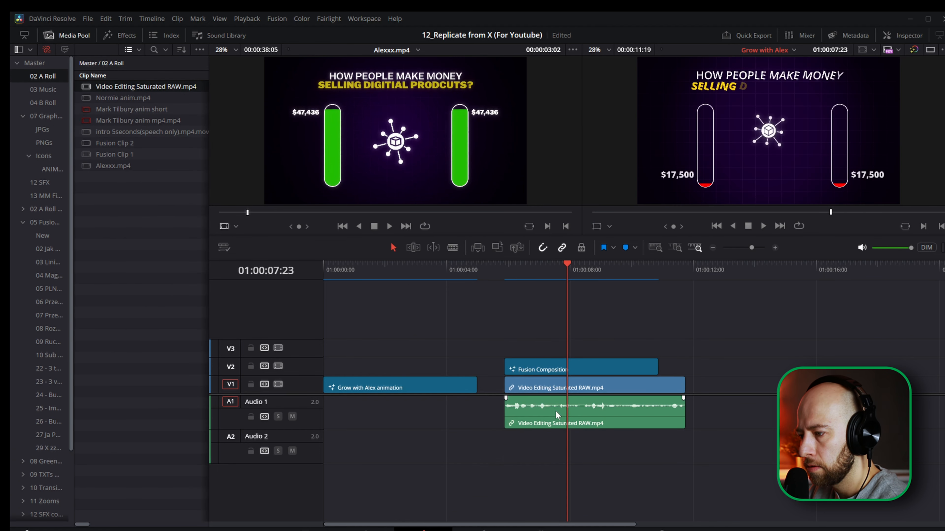
Disable the audio of Video Editing Saturated RAW.mp4 and play the timeline from the start of the stacked clips.
left_click_drag(522, 262, 507, 272)
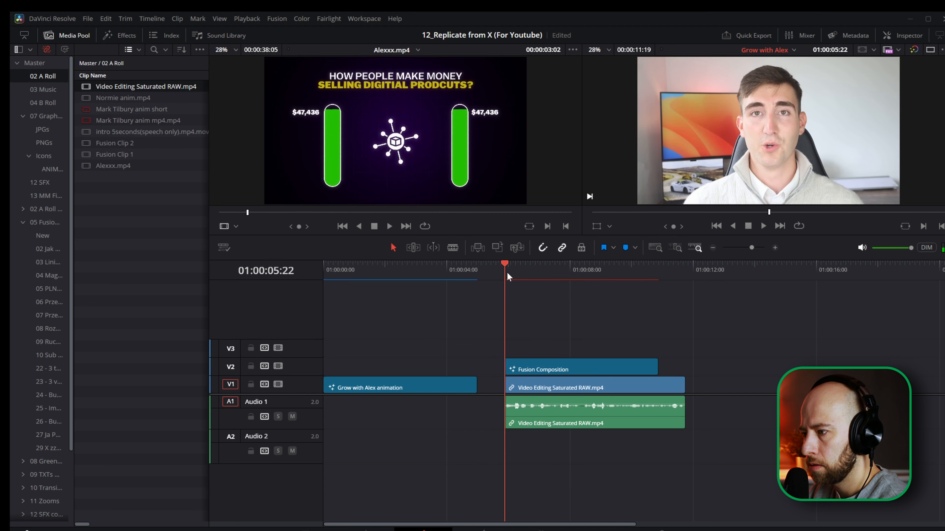
left_click(647, 426)
key("d")
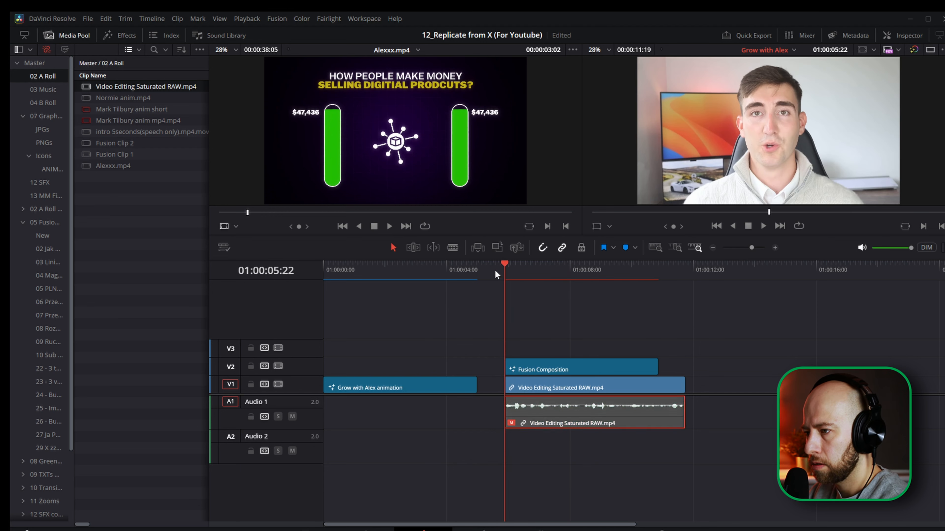
key("space")
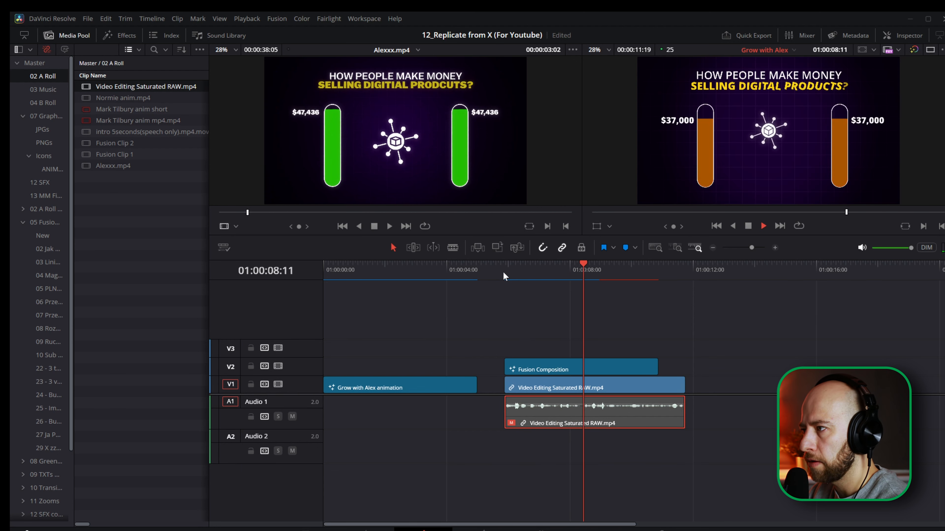
key("space")
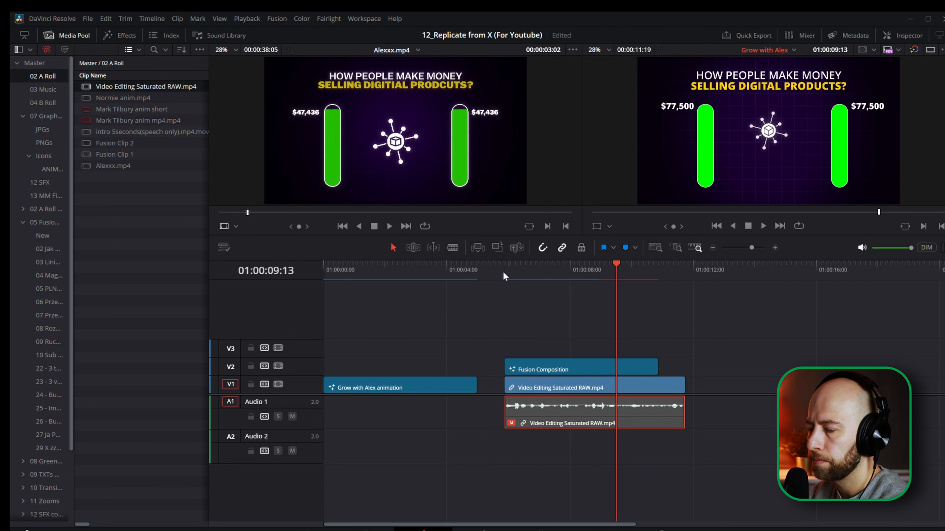